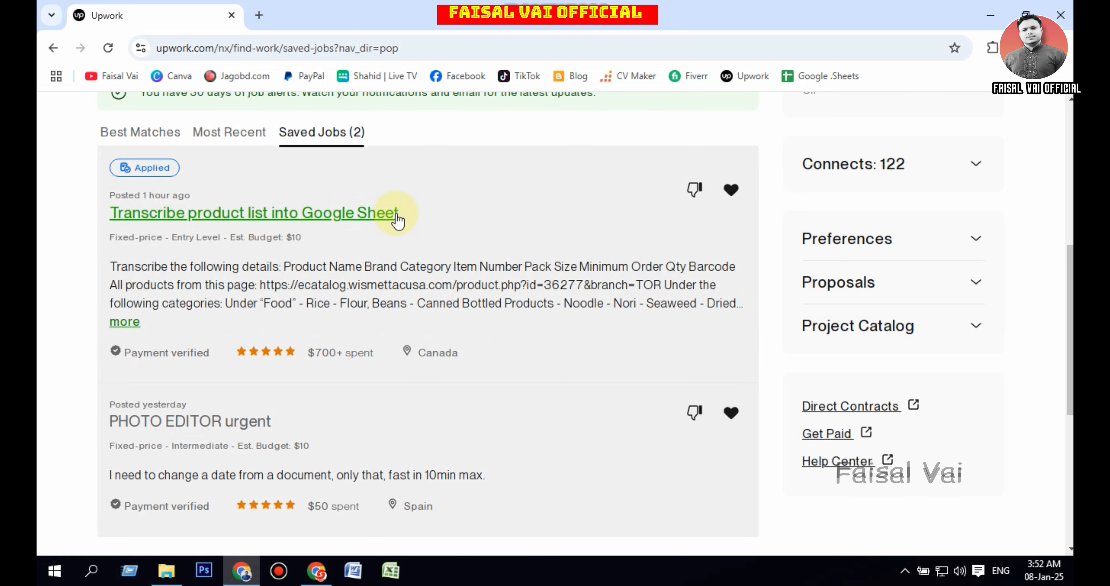
- Open the saved job "Transcribe product list into Google Sheet", highlight its posting time and read through the description
scroll(429, 327, "up", 2)
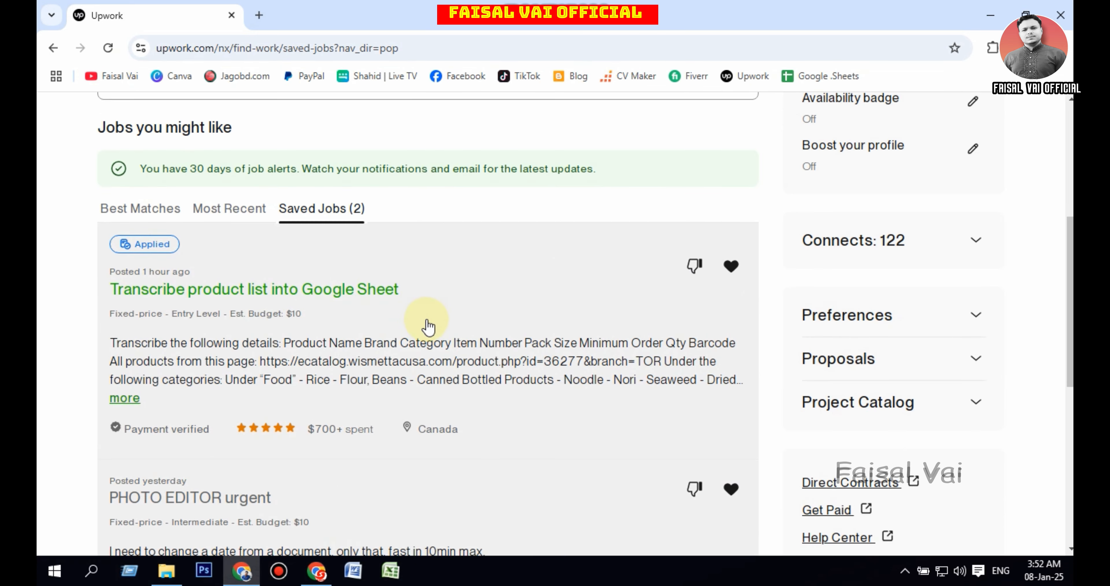
left_click(427, 323)
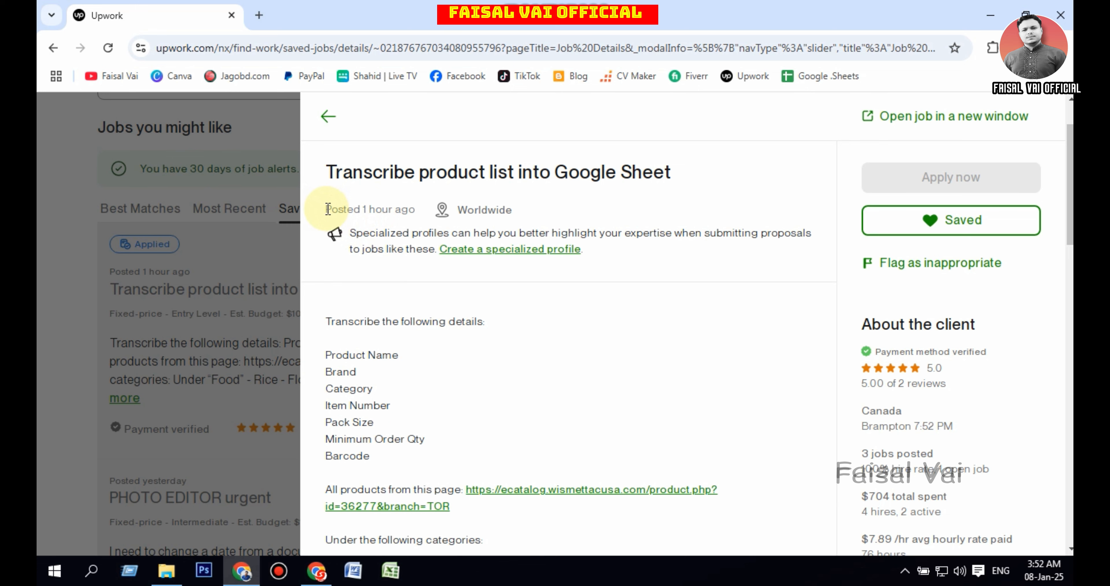
left_click_drag(327, 209, 415, 212)
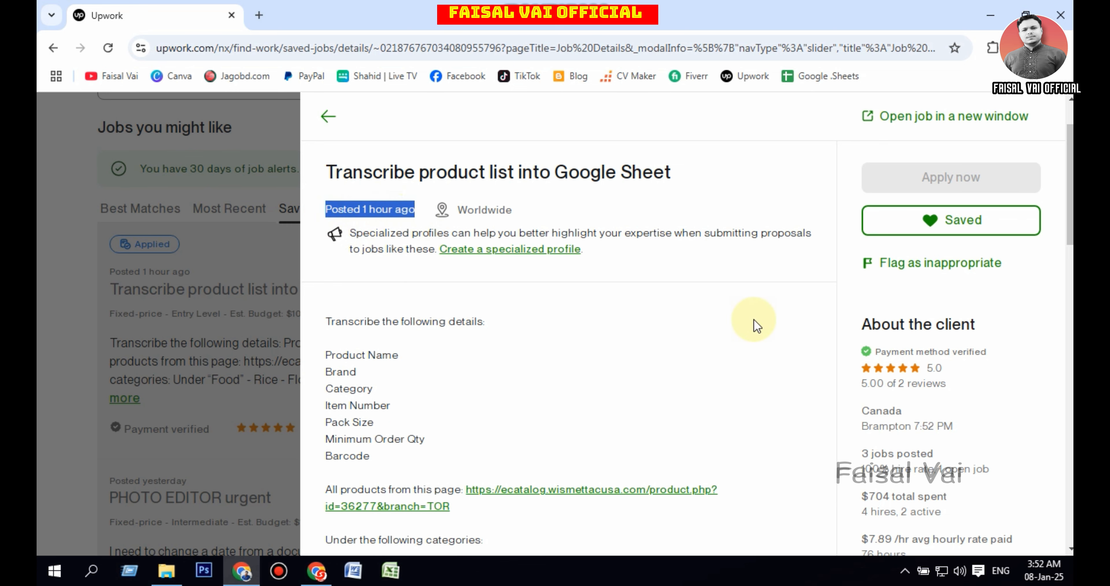
scroll(739, 324, "down", 2)
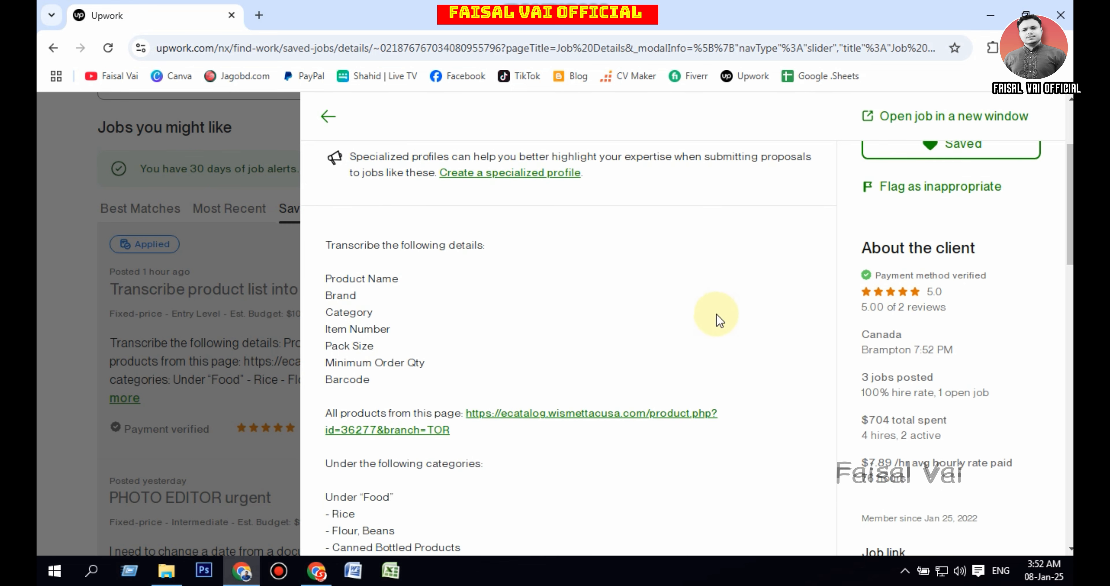
scroll(654, 286, "down", 10)
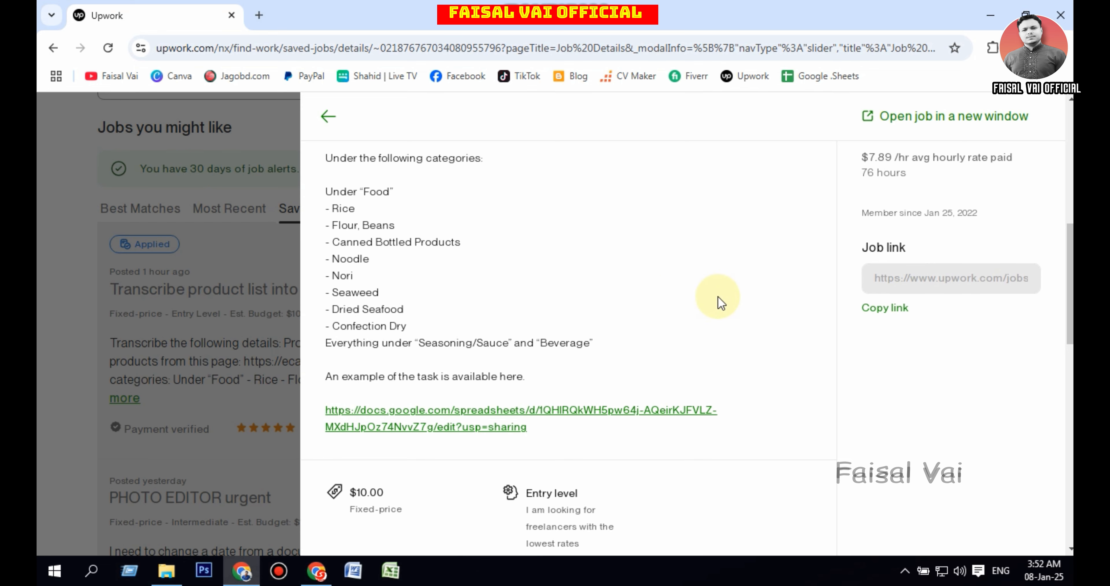
scroll(717, 296, "up", 10)
scroll(717, 296, "up", 2)
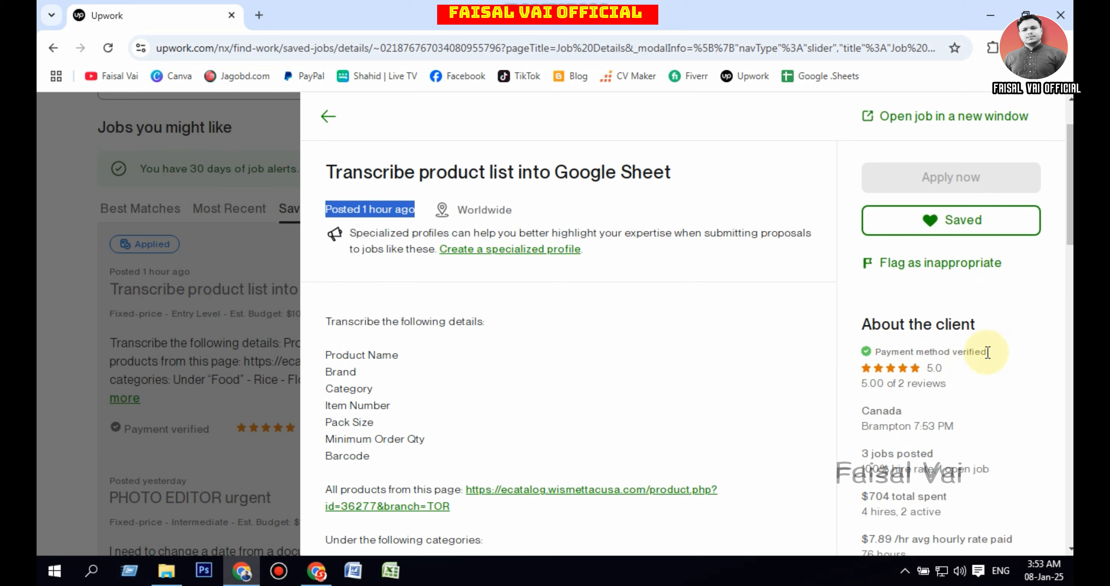
- Highlight the client's payment verification status, the client's country and the "Transcribe the following details" line in the job posting
left_click_drag(988, 351, 876, 343)
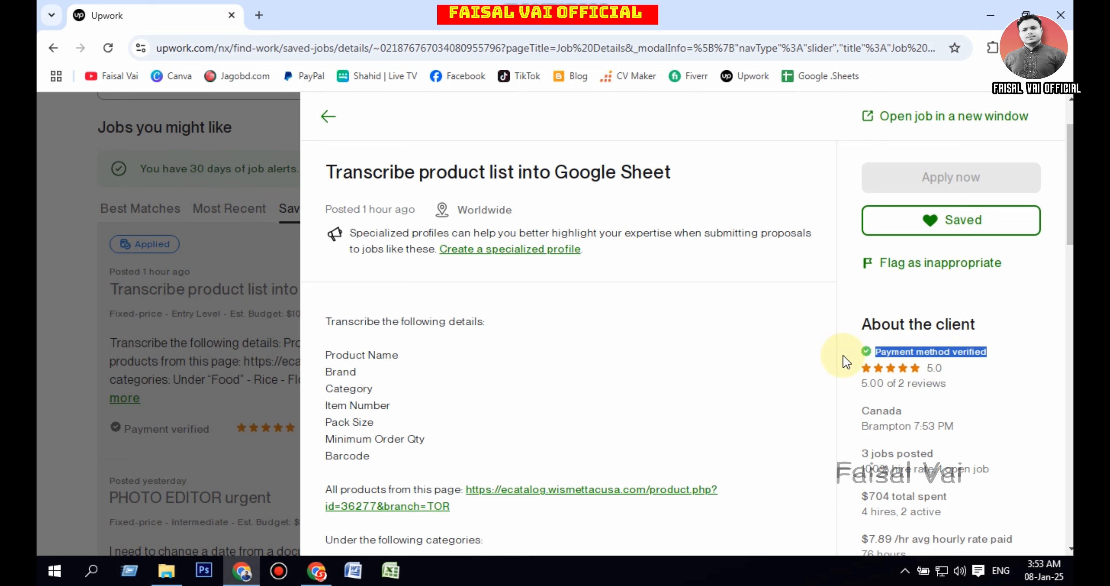
scroll(845, 362, "down", 4)
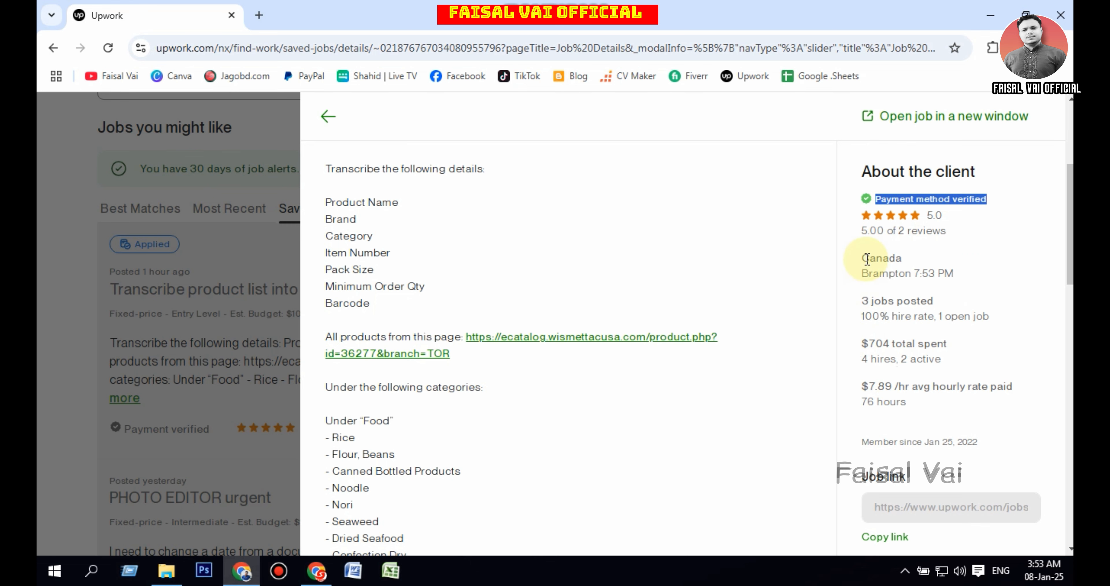
left_click_drag(864, 258, 891, 265)
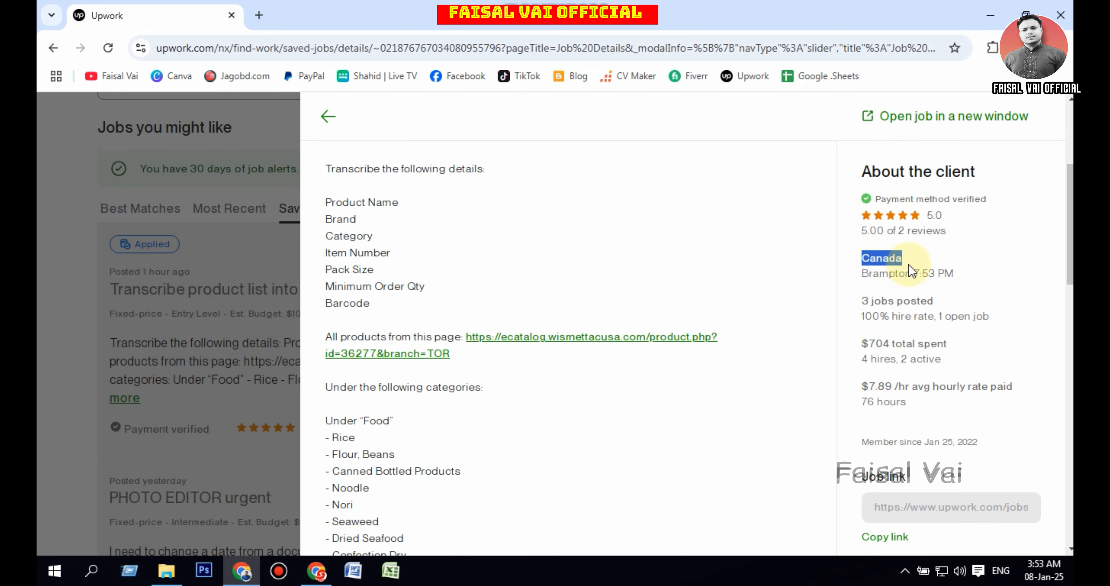
scroll(508, 338, "up", 2)
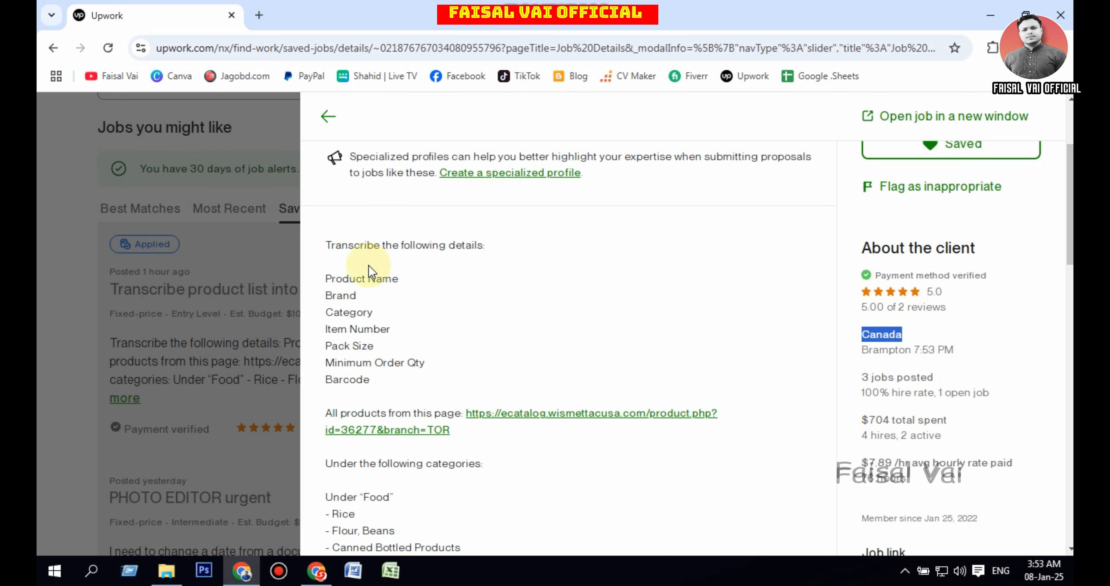
left_click_drag(332, 245, 486, 247)
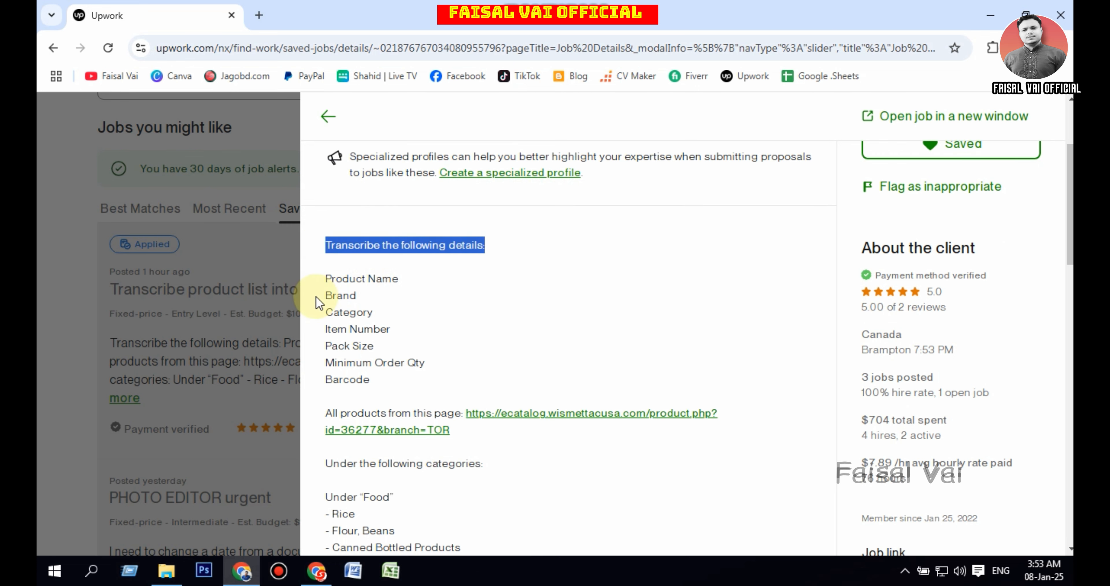
scroll(388, 269, "down", 1)
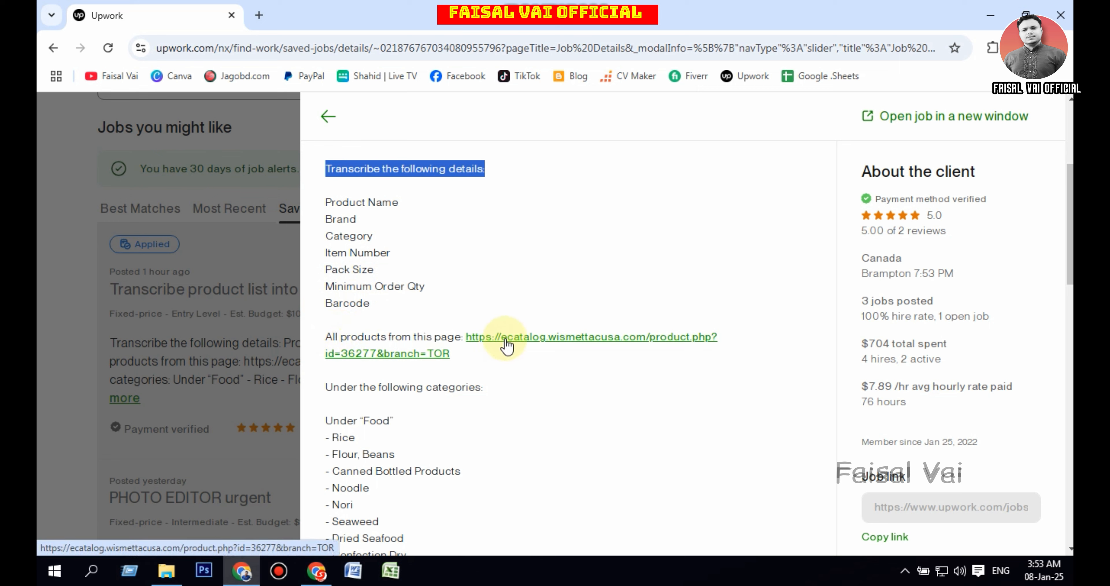
- Open the job's ecatalog.wismettacusa.com product link and its example Google Sheets link in new browser tabs
right_click(546, 340)
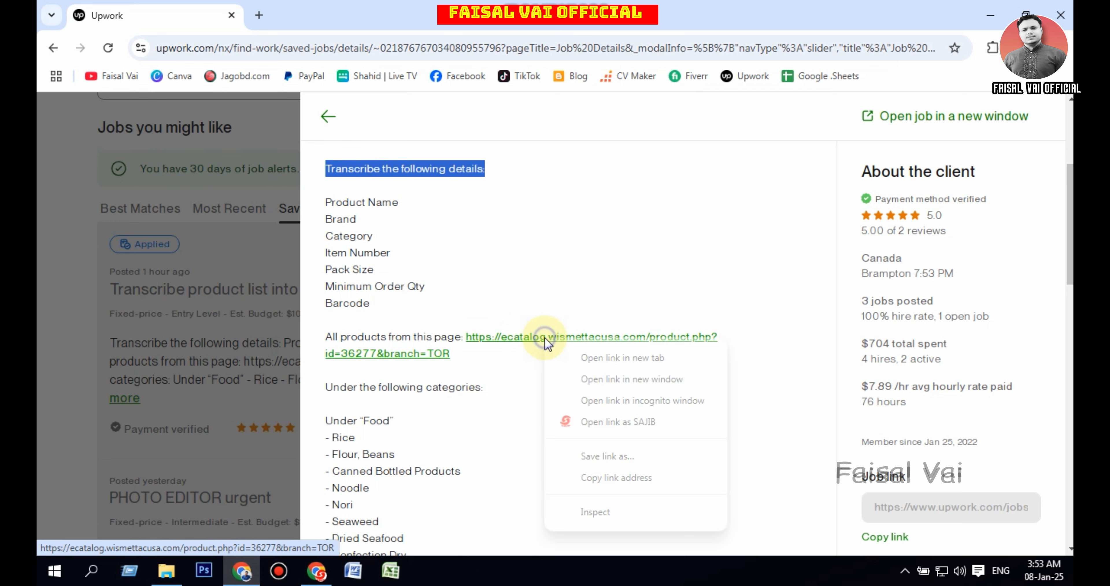
left_click(612, 358)
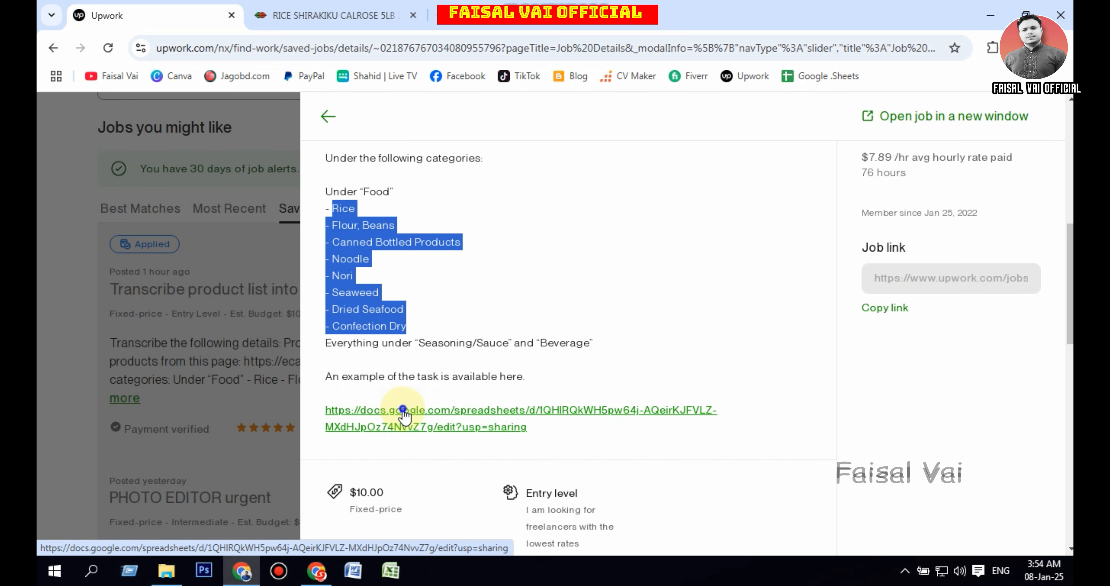
right_click(400, 417)
left_click(467, 238)
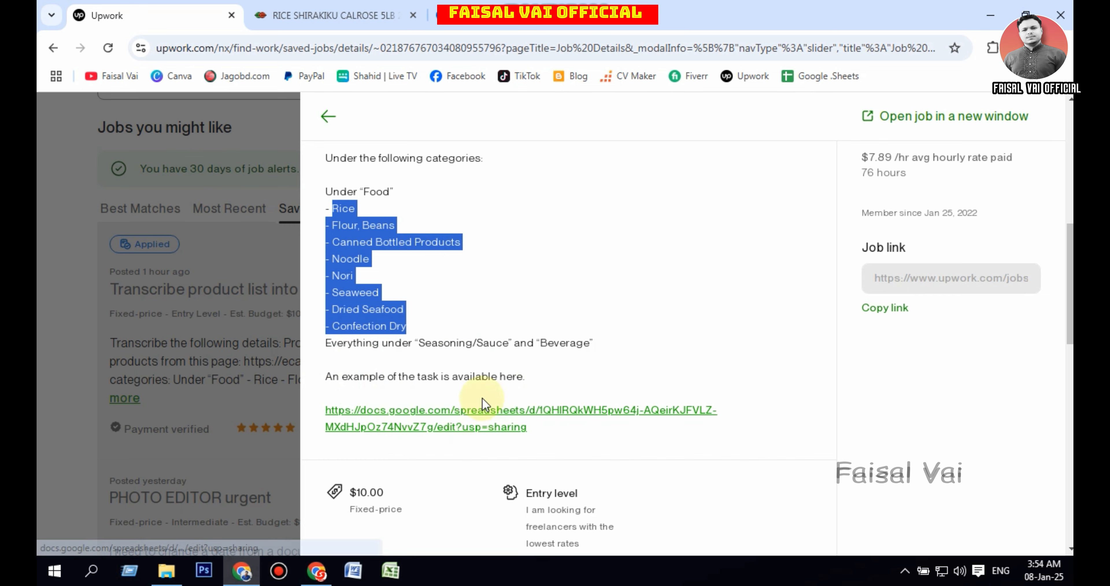
- Examine the Wismettac product page, highlighting the product name, brand, category, item number, pack size, minimum order quantity and barcode
scroll(487, 396, "up", 5)
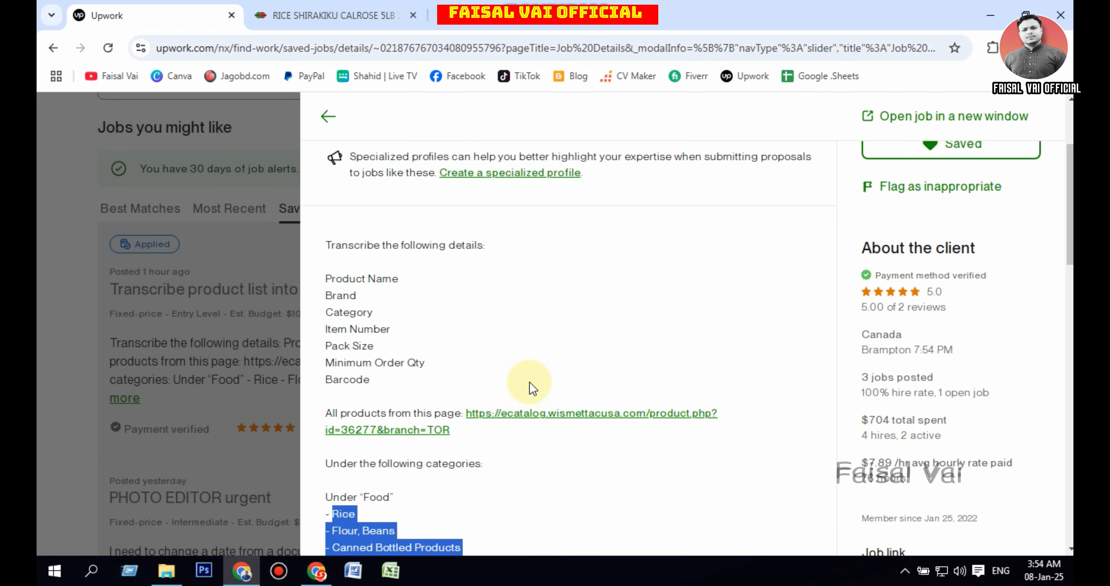
scroll(525, 384, "down", 1)
left_click(288, 4)
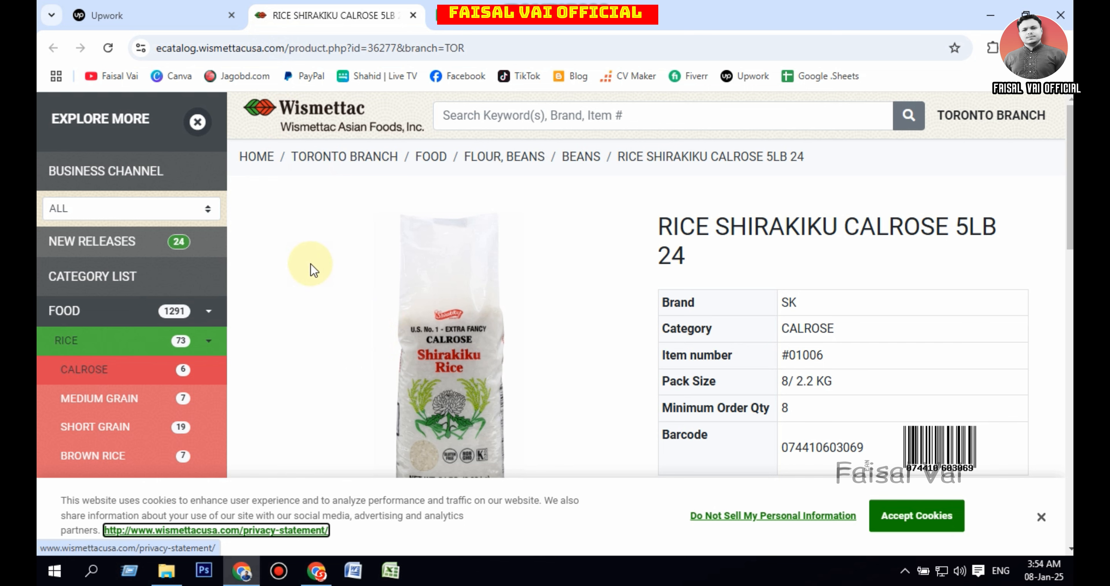
scroll(654, 245, "down", 1)
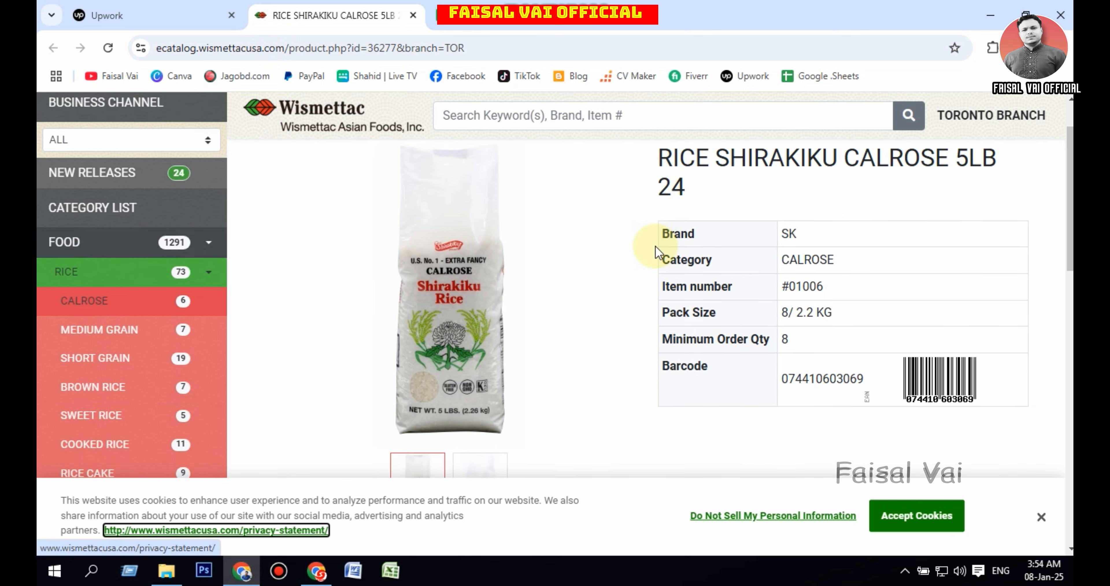
scroll(654, 242, "up", 1)
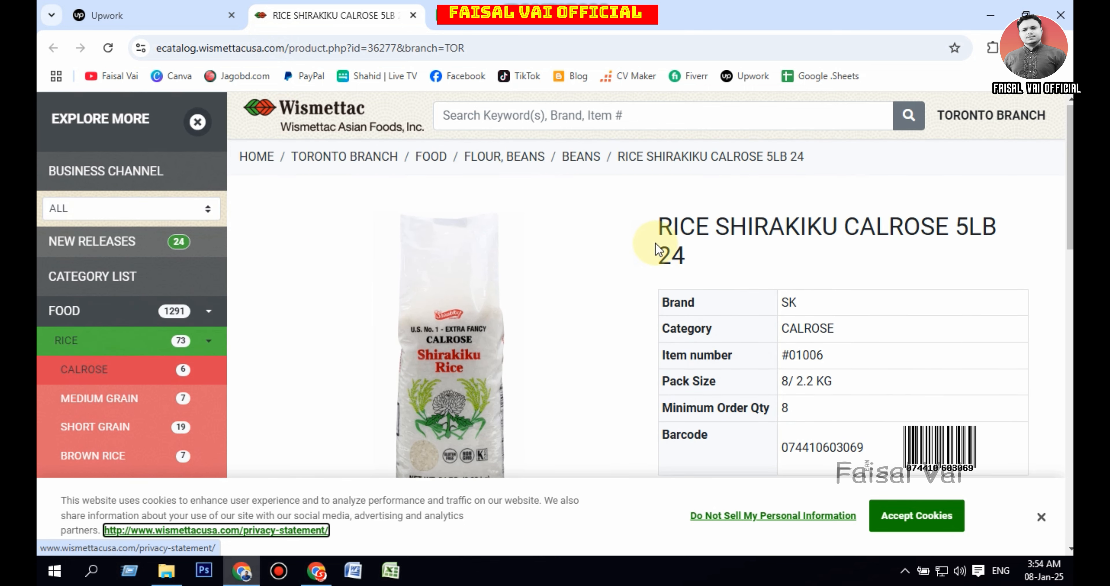
left_click(665, 230)
left_click_drag(665, 231, 686, 258)
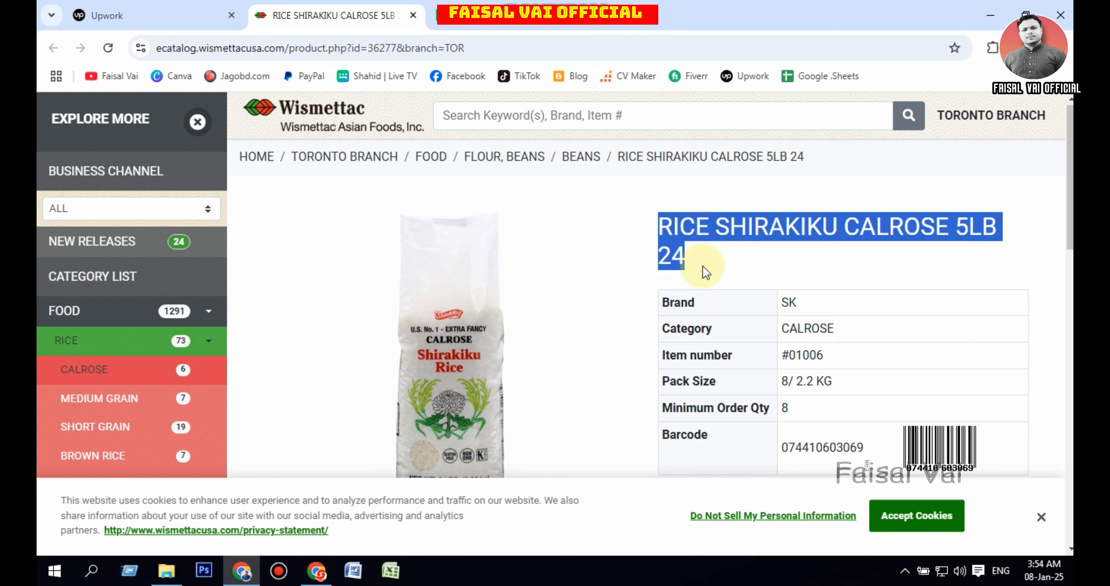
left_click(694, 306)
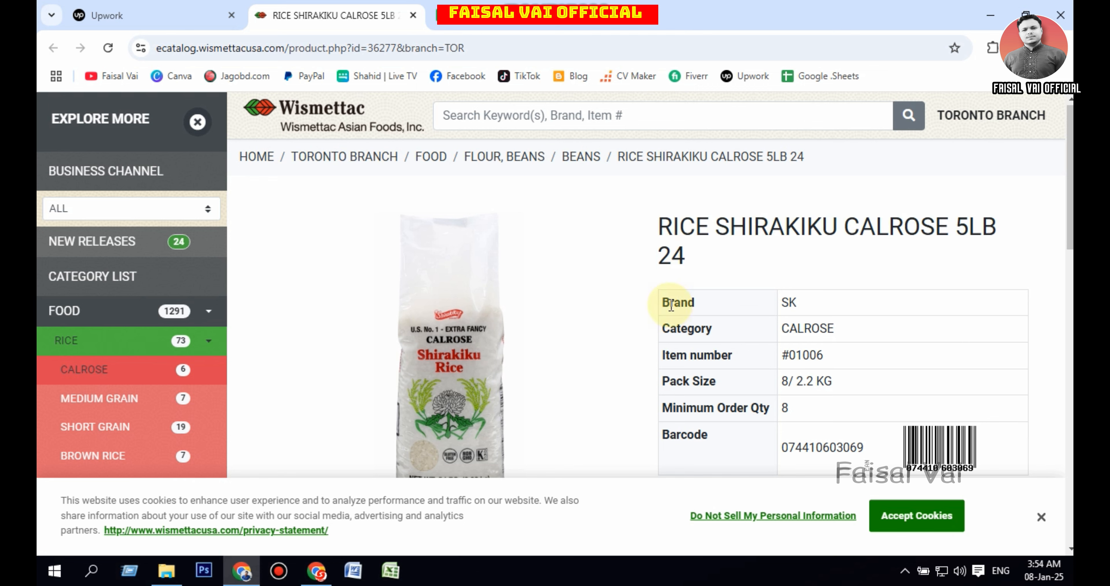
left_click_drag(670, 304, 808, 306)
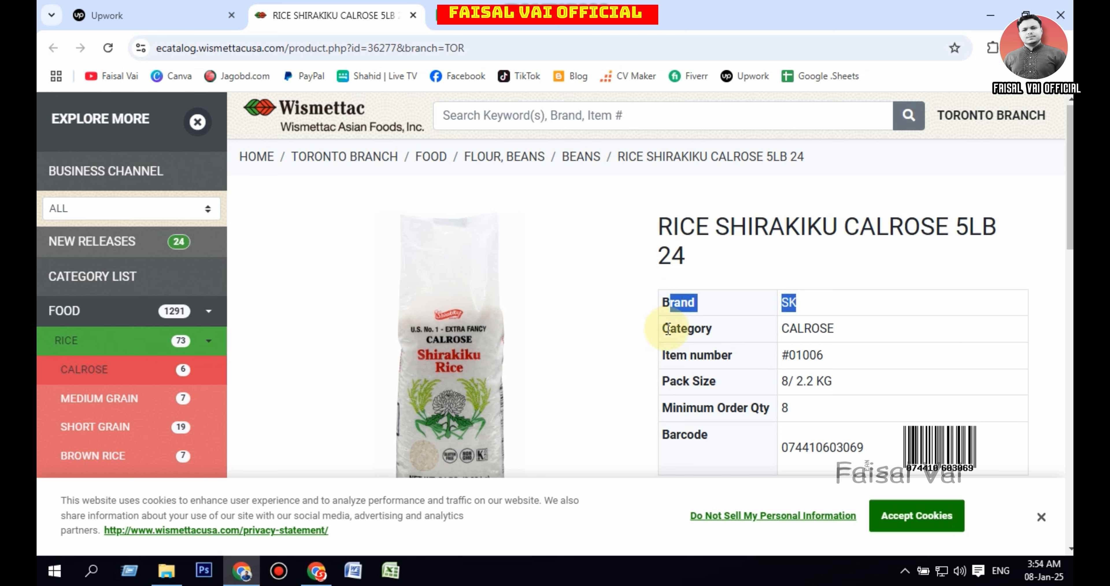
left_click_drag(670, 328, 842, 332)
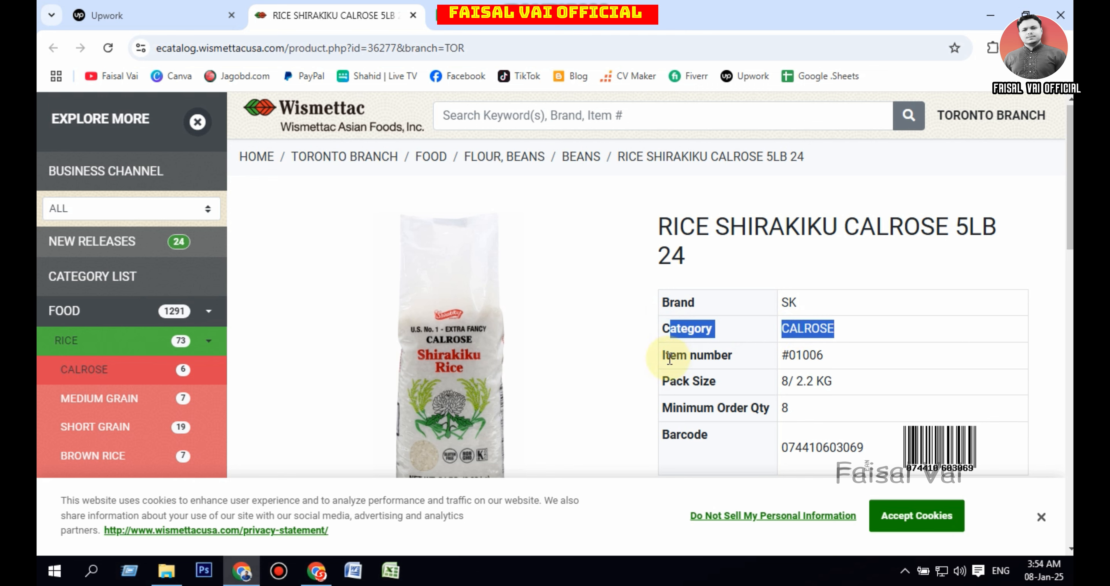
left_click_drag(669, 358, 844, 357)
left_click_drag(657, 380, 834, 383)
left_click_drag(670, 408, 798, 426)
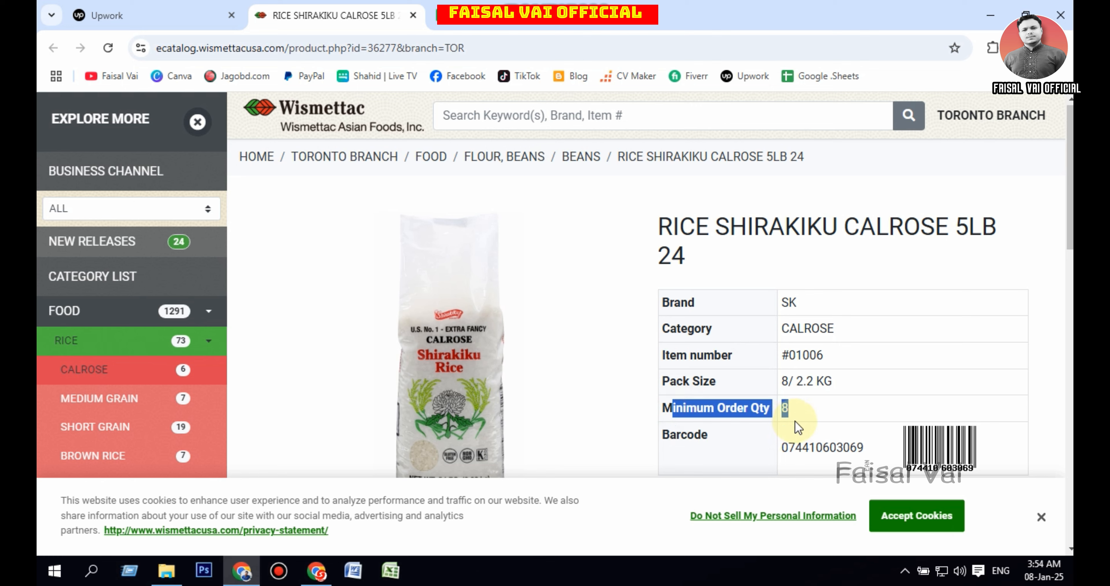
left_click_drag(677, 434, 816, 448)
- Compare the job's list of required details with the product page and highlight the product name there
left_click(132, 15)
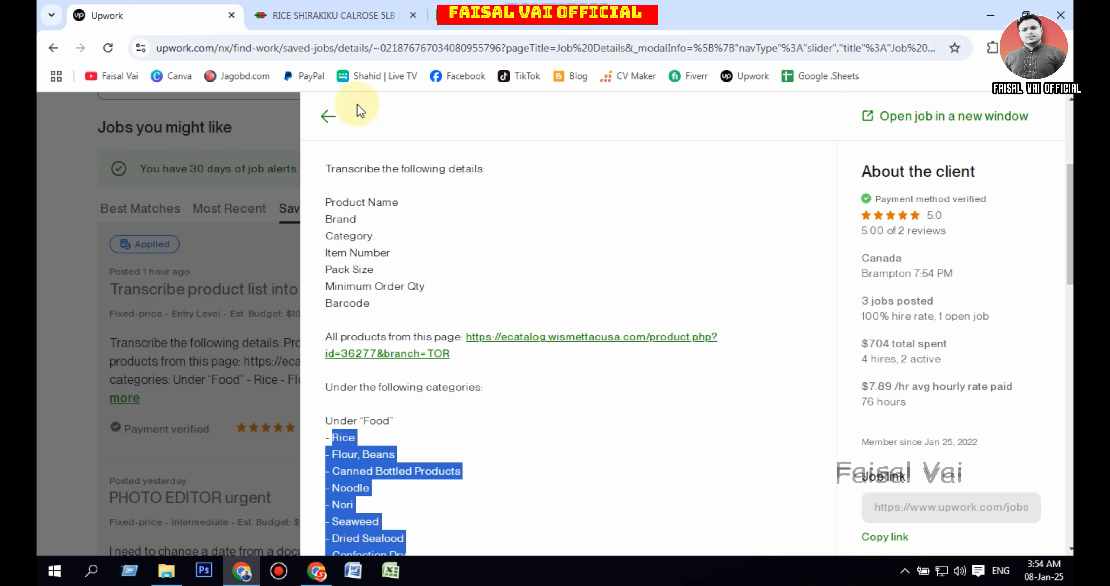
left_click(337, 6)
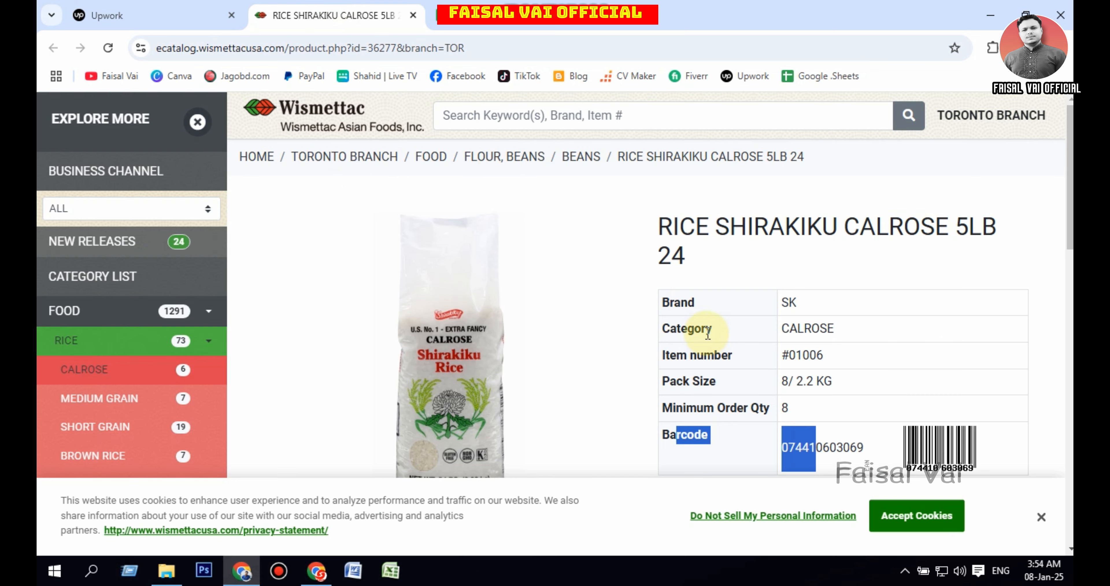
left_click(663, 223)
left_click_drag(664, 223, 690, 261)
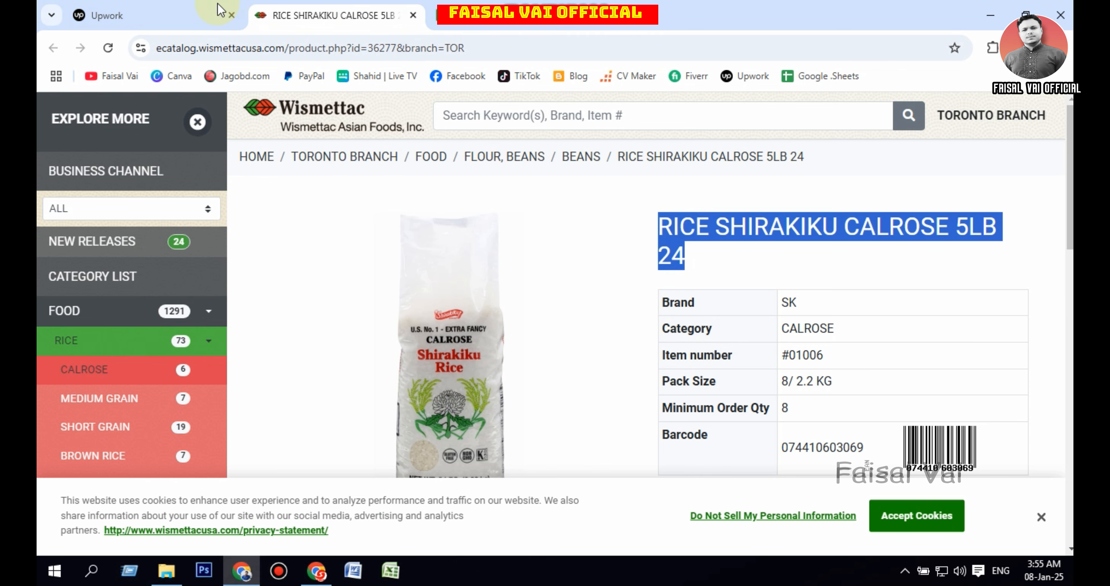
- Return to the job description, find the task example link and bring up the example Google Sheet
left_click(179, 13)
scroll(473, 438, "down", 5)
left_click(441, 356)
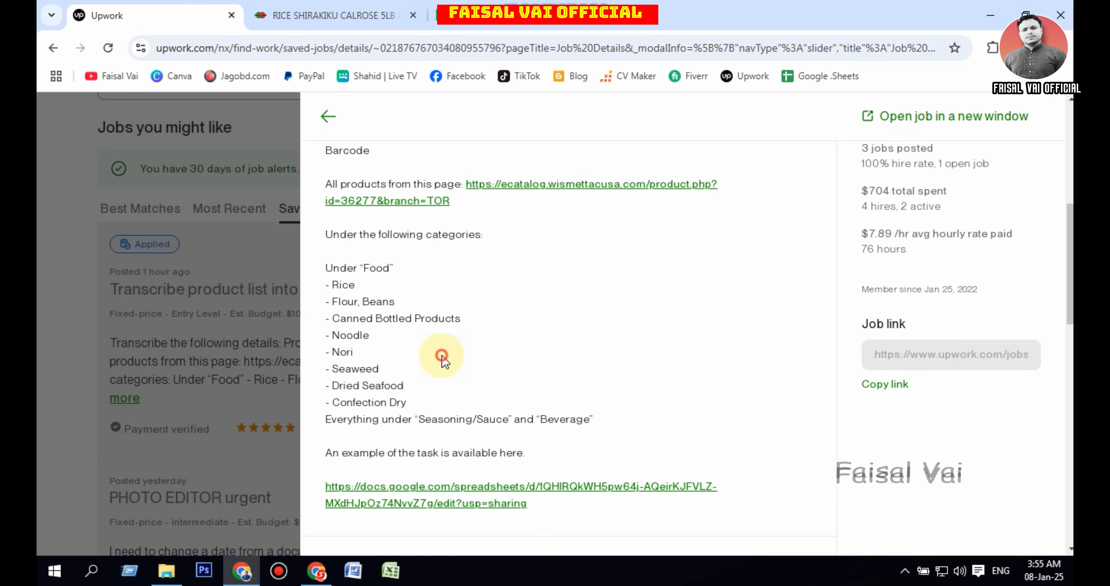
scroll(489, 379, "down", 1)
scroll(489, 376, "down", 1)
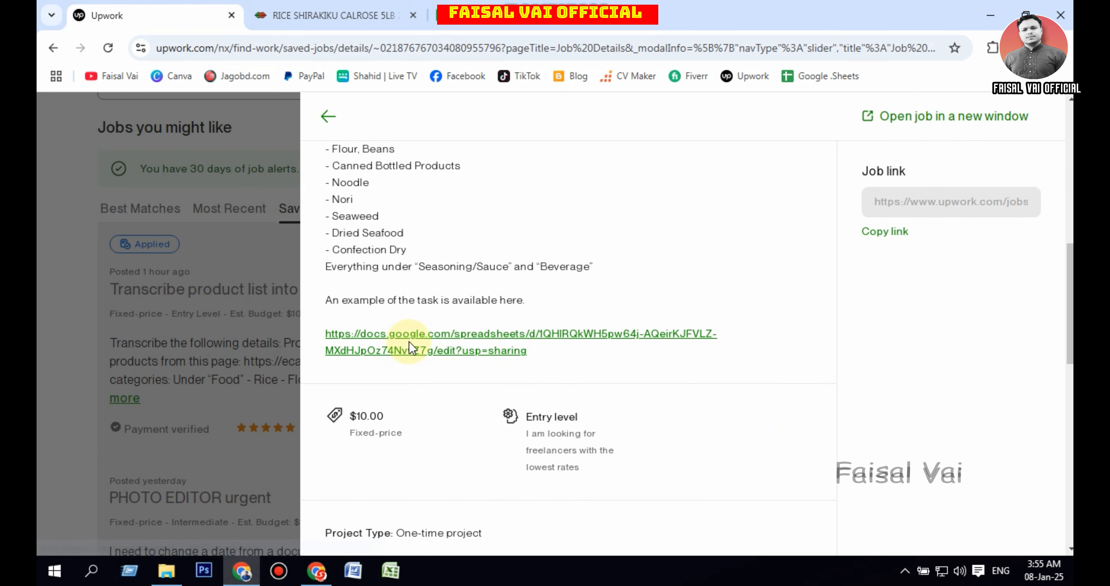
left_click(416, 340)
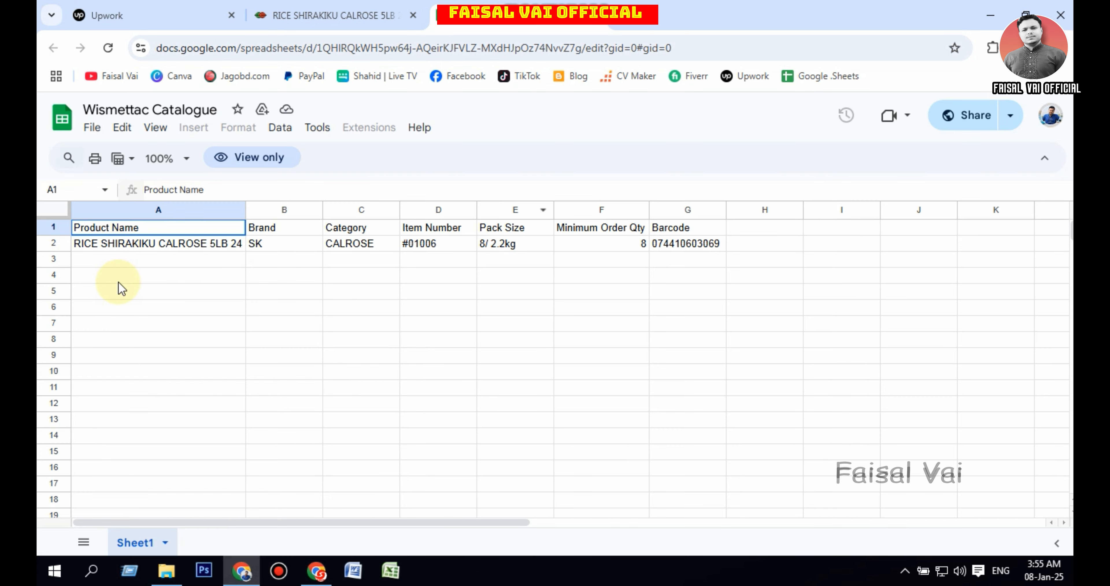
- Examine the column headers and the sample product row in A1:G2 of the Wismettac Catalogue sheet
left_click(122, 260)
left_click(81, 226)
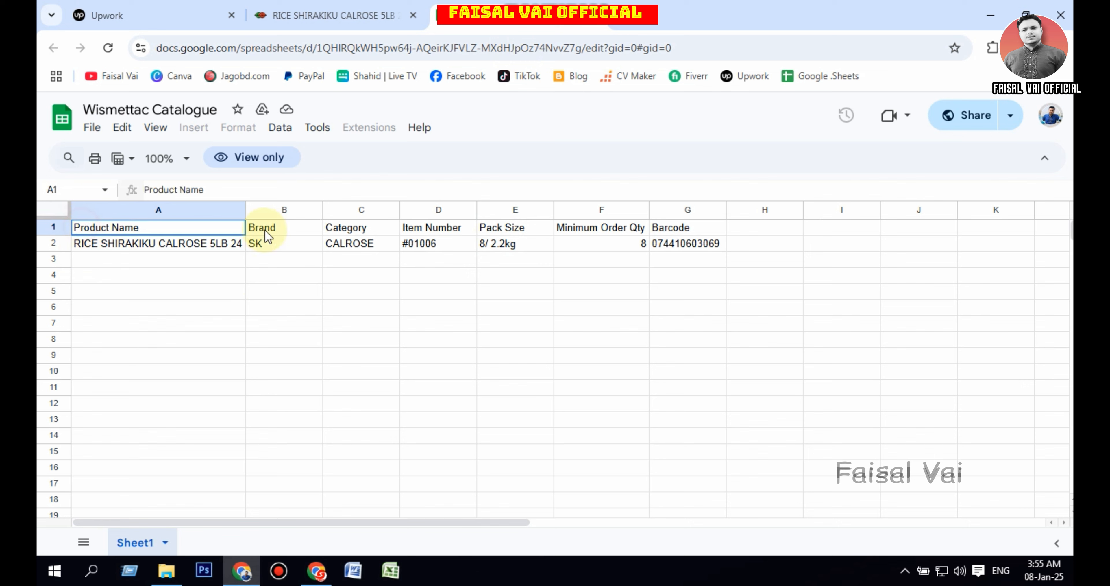
left_click(267, 226)
left_click(329, 228)
left_click(440, 228)
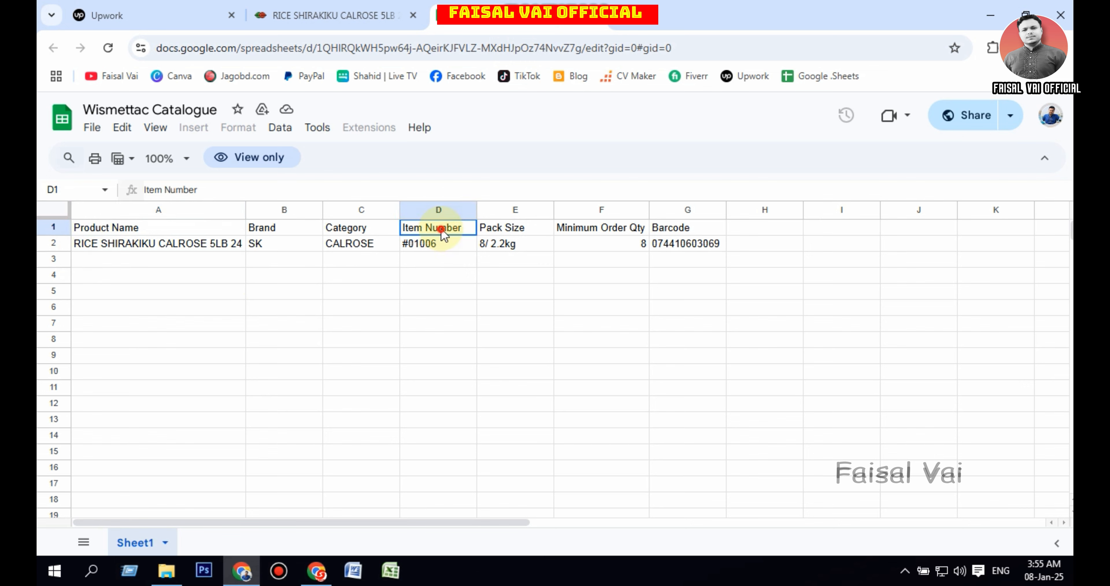
left_click(520, 227)
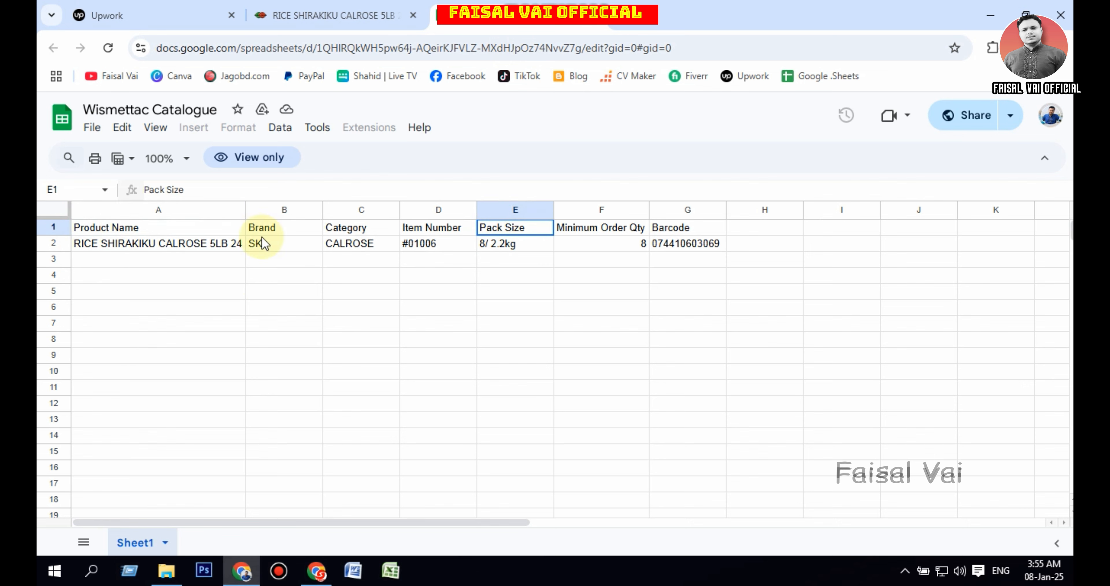
left_click(77, 226)
left_click_drag(77, 229, 721, 243)
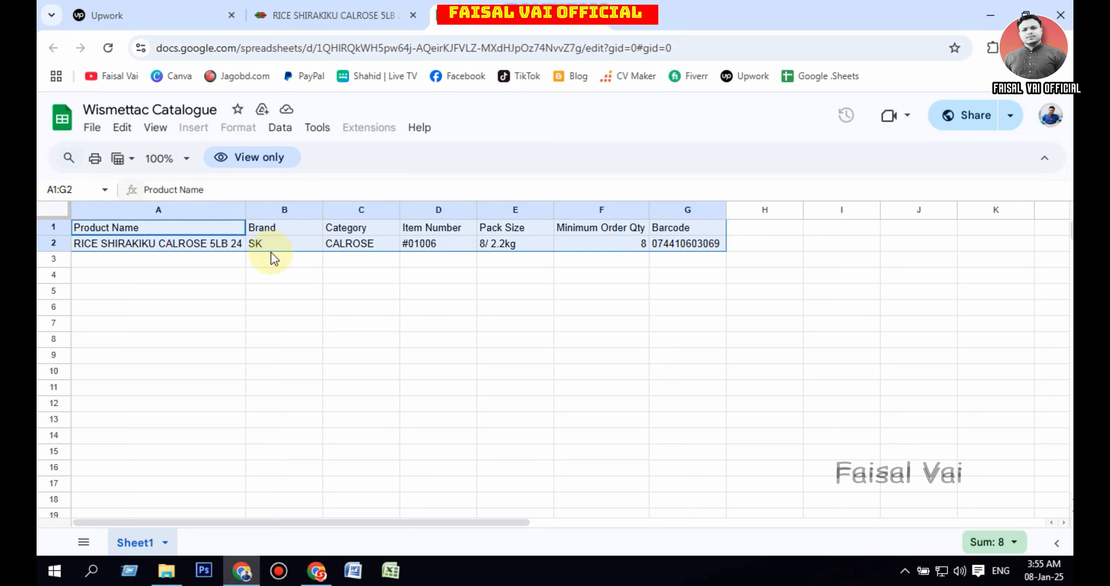
left_click(228, 260)
- Return to the Upwork job description and examine the list of required categories under Food, from Rice to Confection Dry
left_click(158, 13)
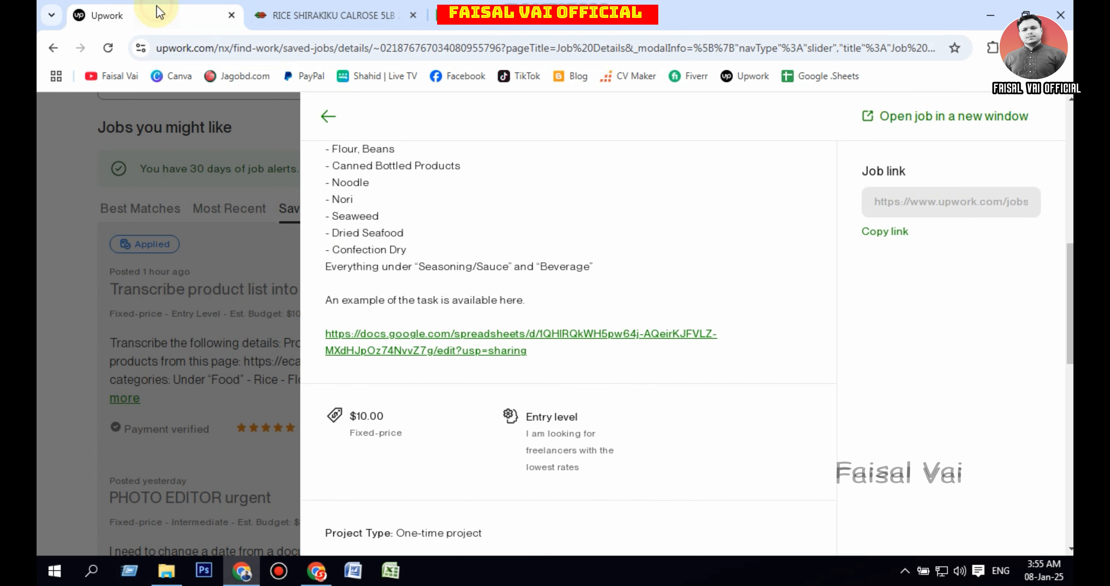
scroll(465, 299, "up", 2)
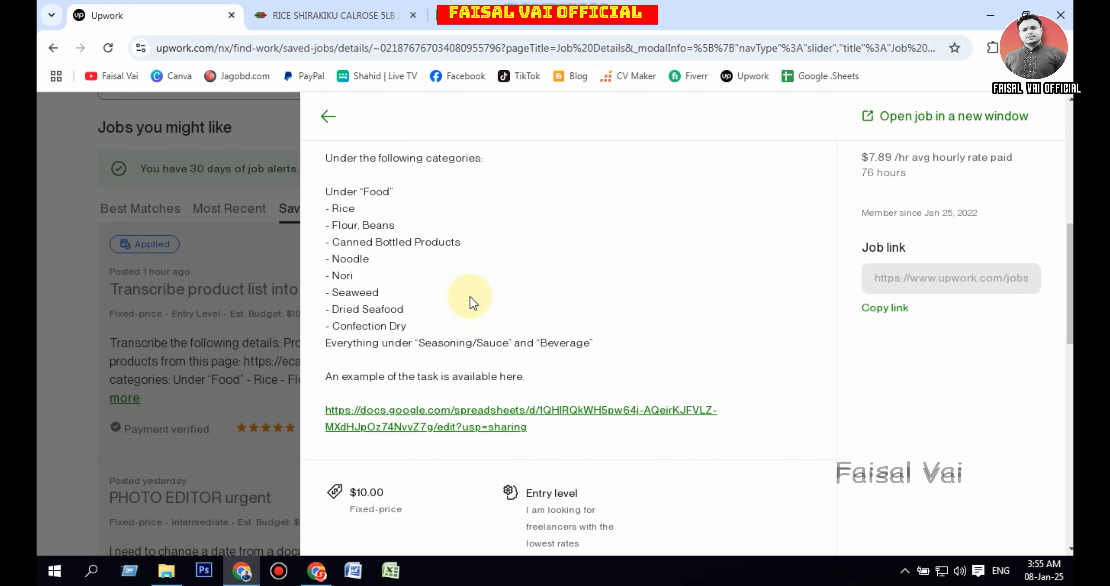
scroll(467, 222, "up", 2)
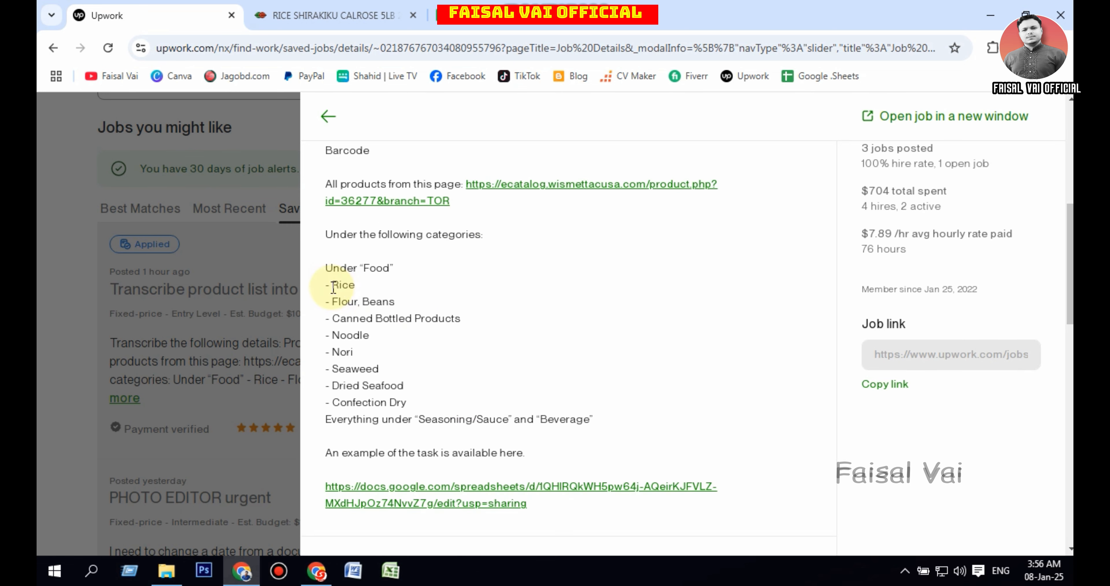
left_click_drag(332, 286, 347, 329)
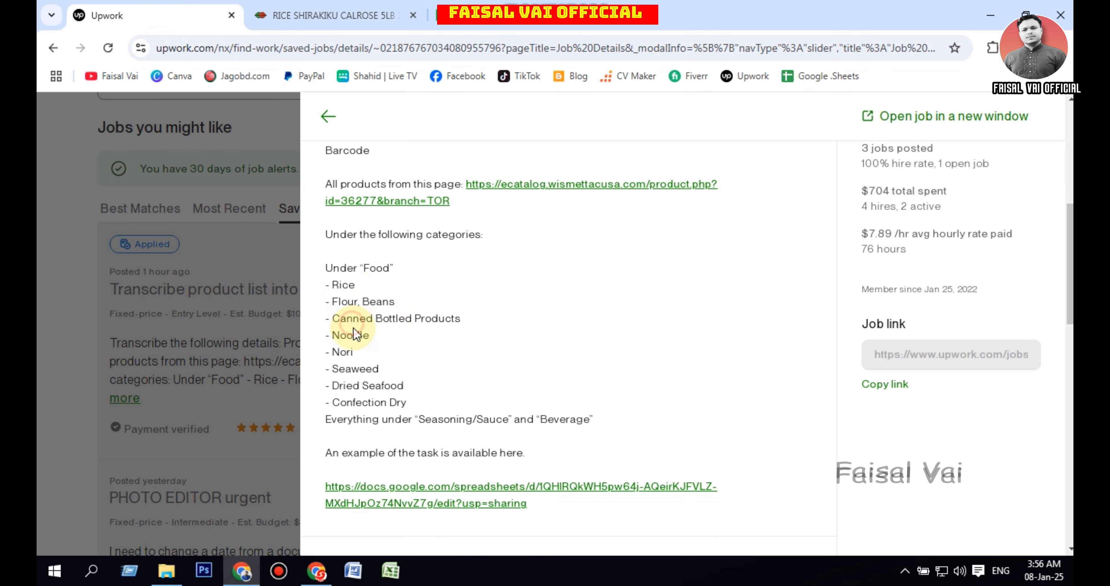
- Switch to the Wismettac product page and examine the Food and Rice category lists and the details of RICE SHIRAKIKU CALROSE 5LB 24
left_click(332, 15)
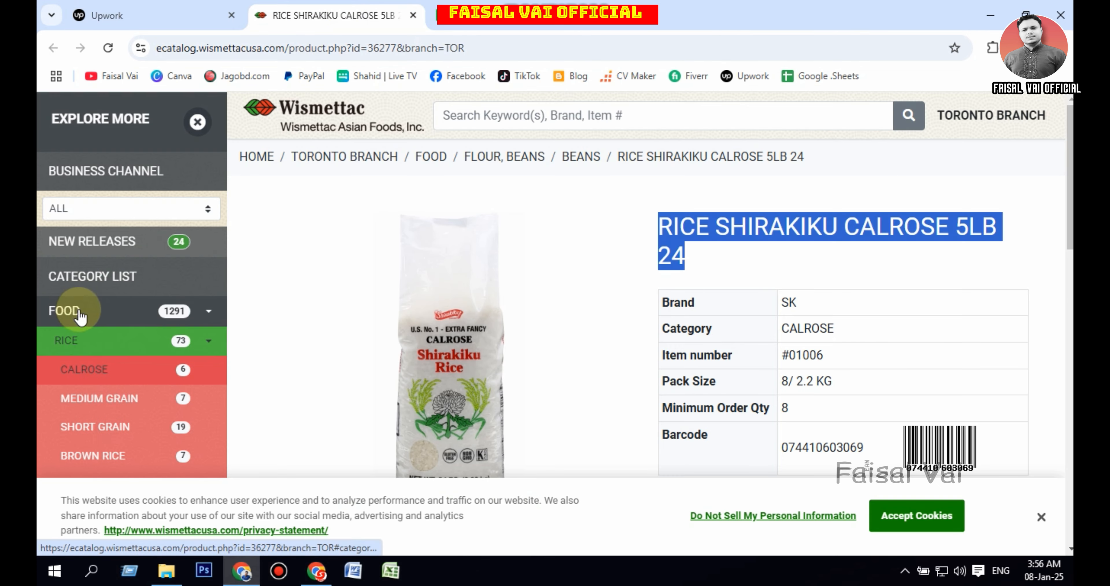
left_click(78, 341)
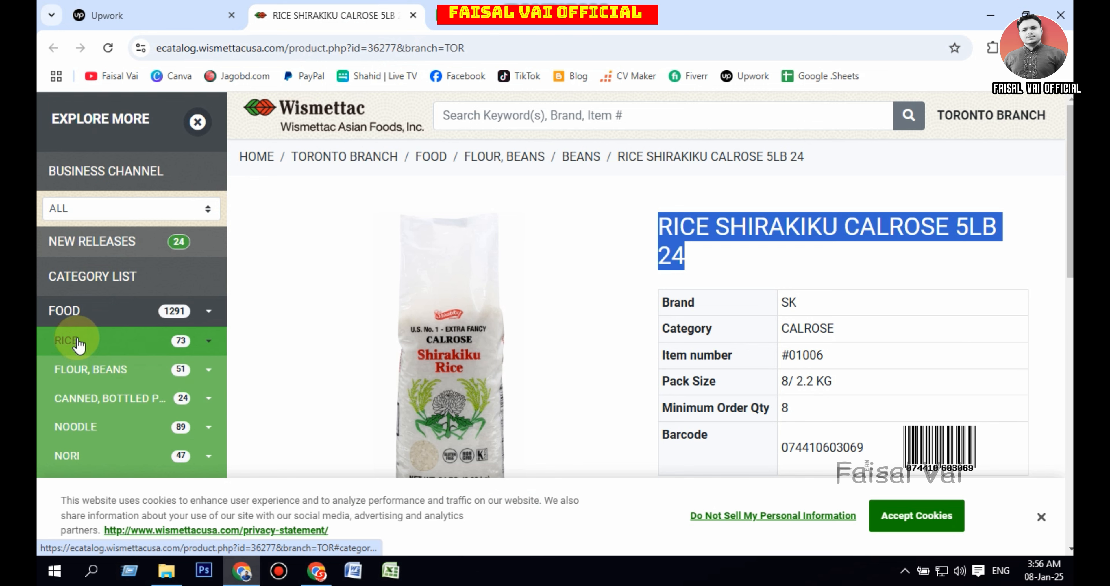
left_click(78, 342)
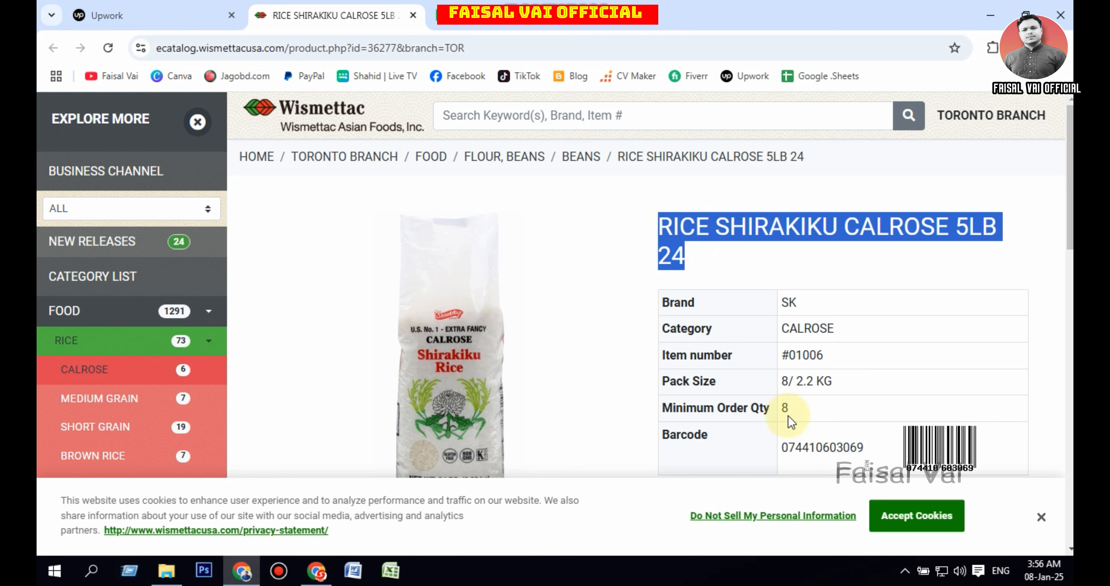
scroll(586, 366, "down", 3)
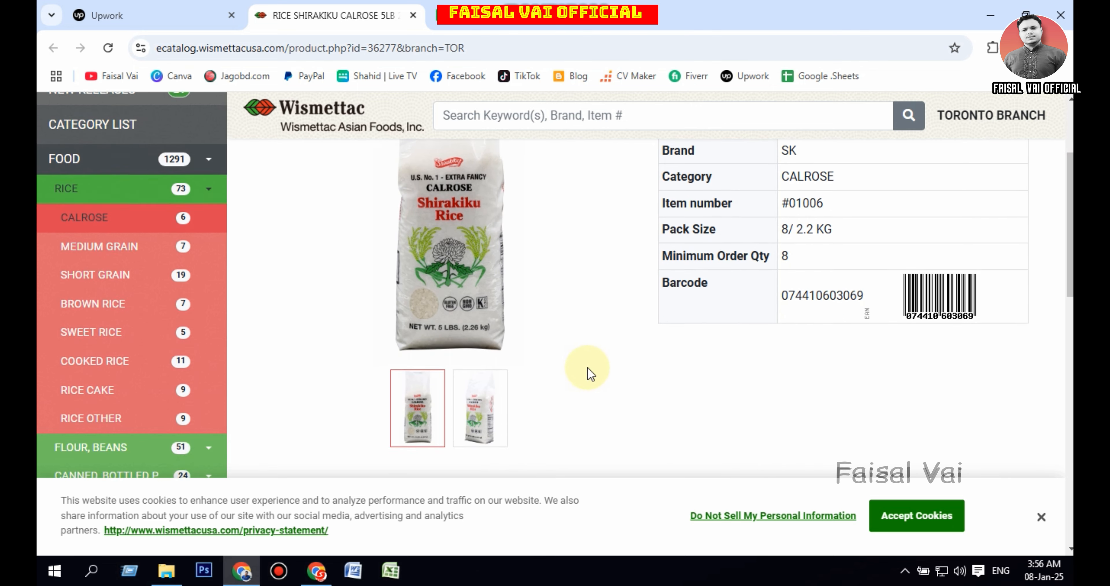
scroll(587, 367, "up", 3)
left_click(691, 272)
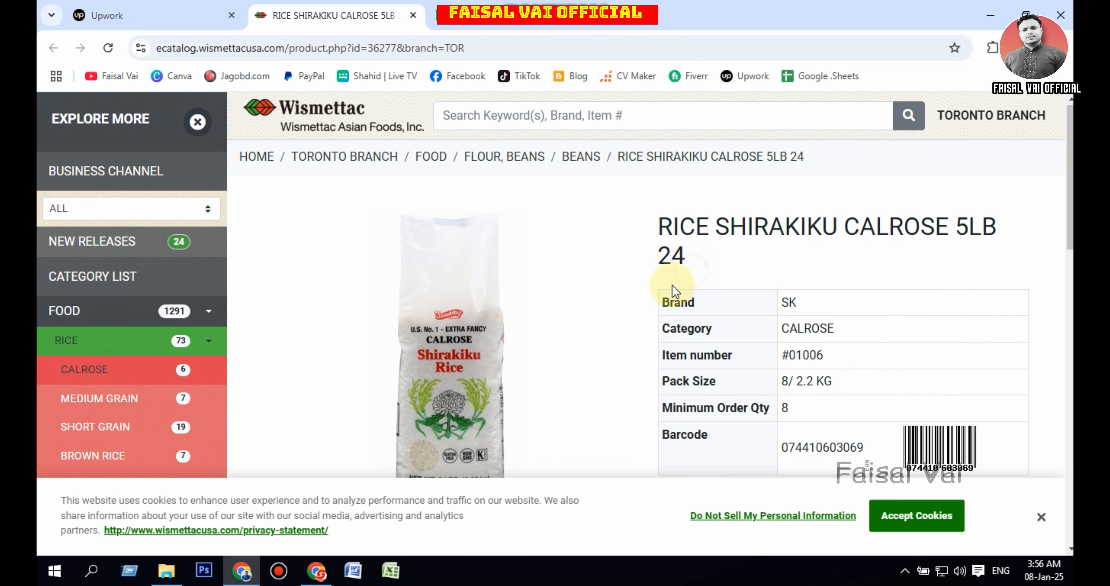
- Switch to the Wismettac Catalogue example sheet and check the sample product's name and brand in A2 and B2
left_click(512, 4)
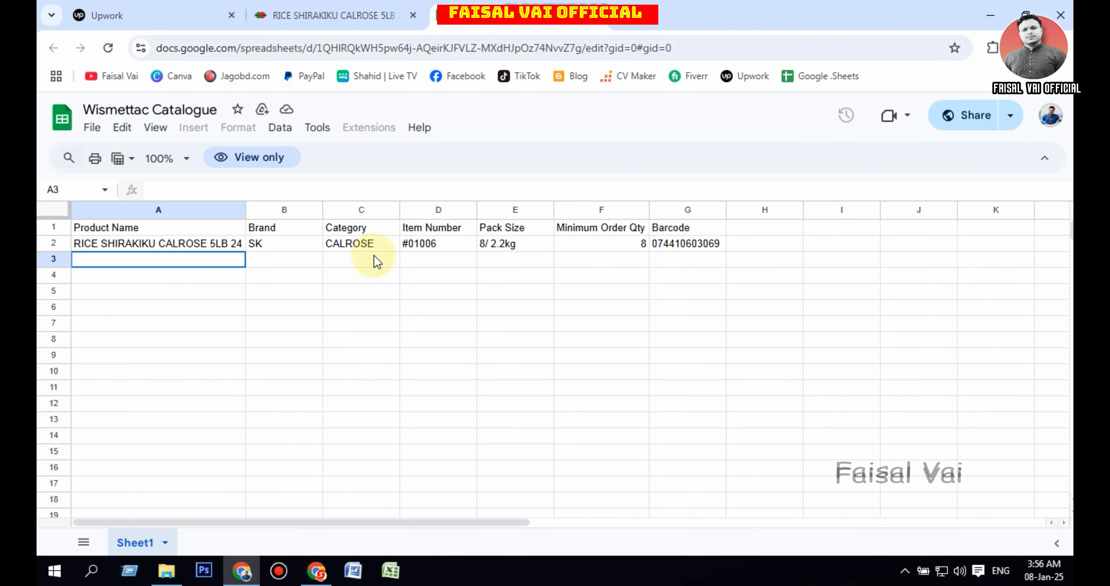
left_click(232, 253)
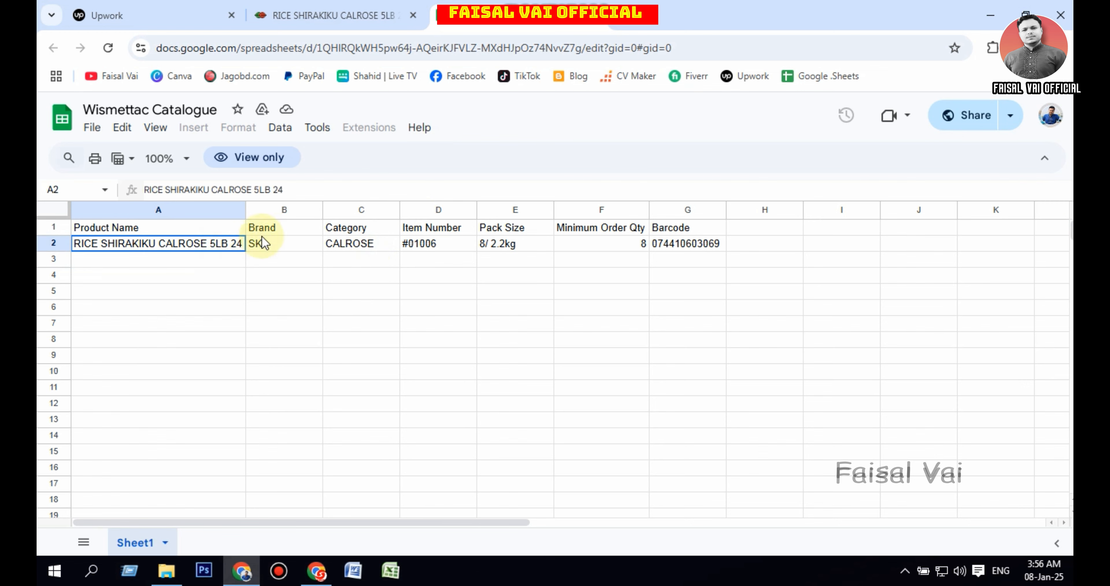
left_click(273, 244)
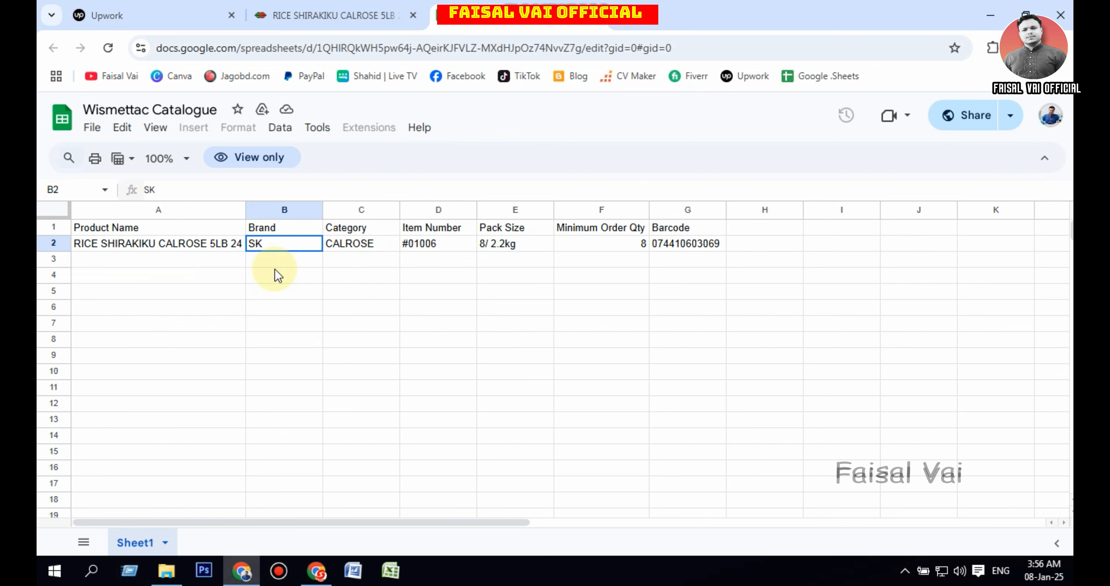
- Go to Google Sheets in a separate browser tab through a Google search for google sheets and create a blank spreadsheet
left_click(623, 17)
left_click(448, 312)
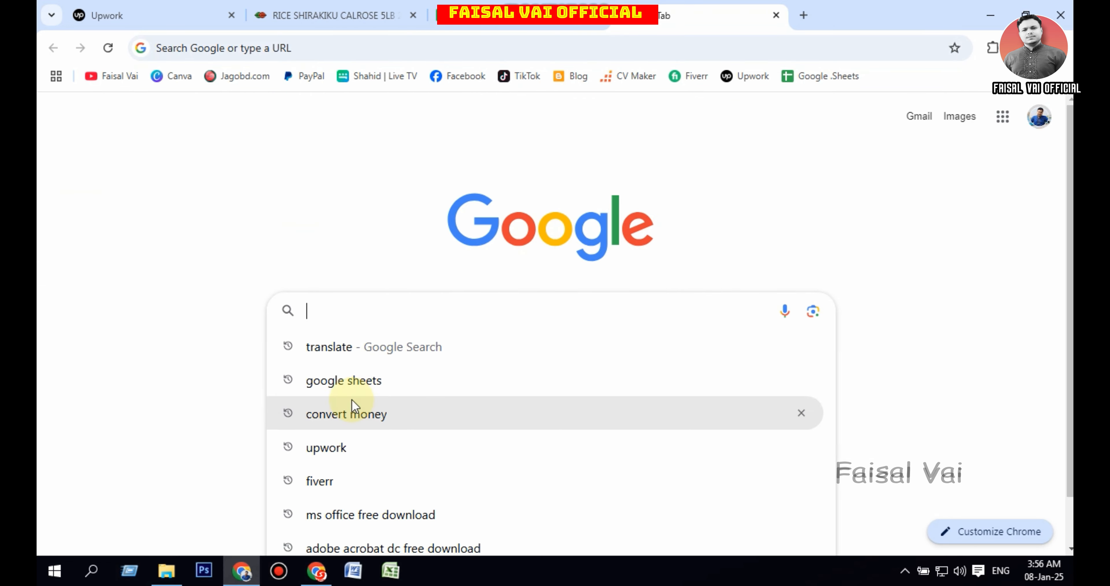
left_click(355, 384)
left_click(264, 256)
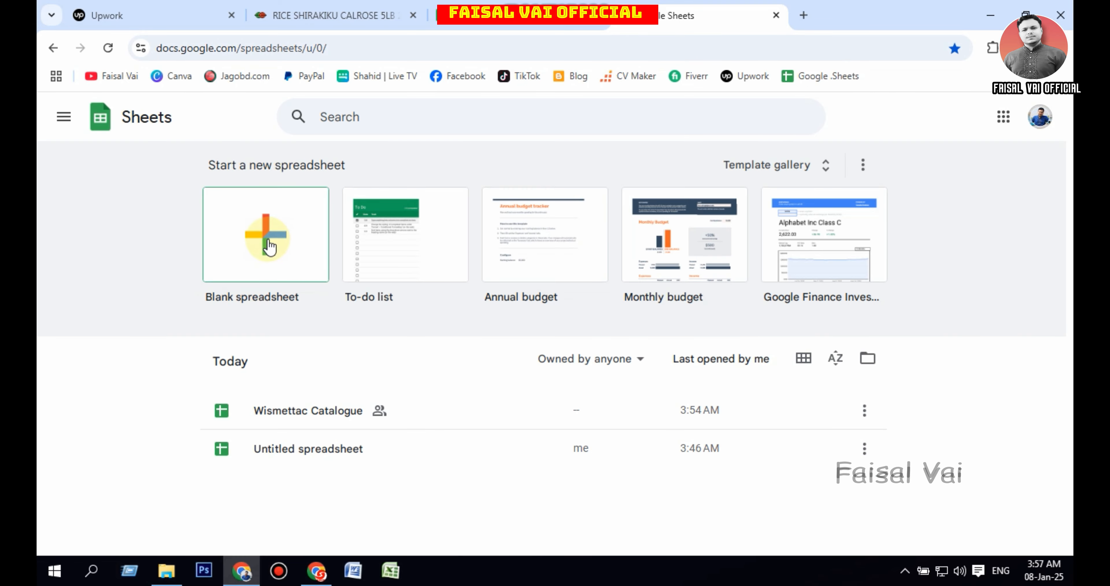
left_click(263, 249)
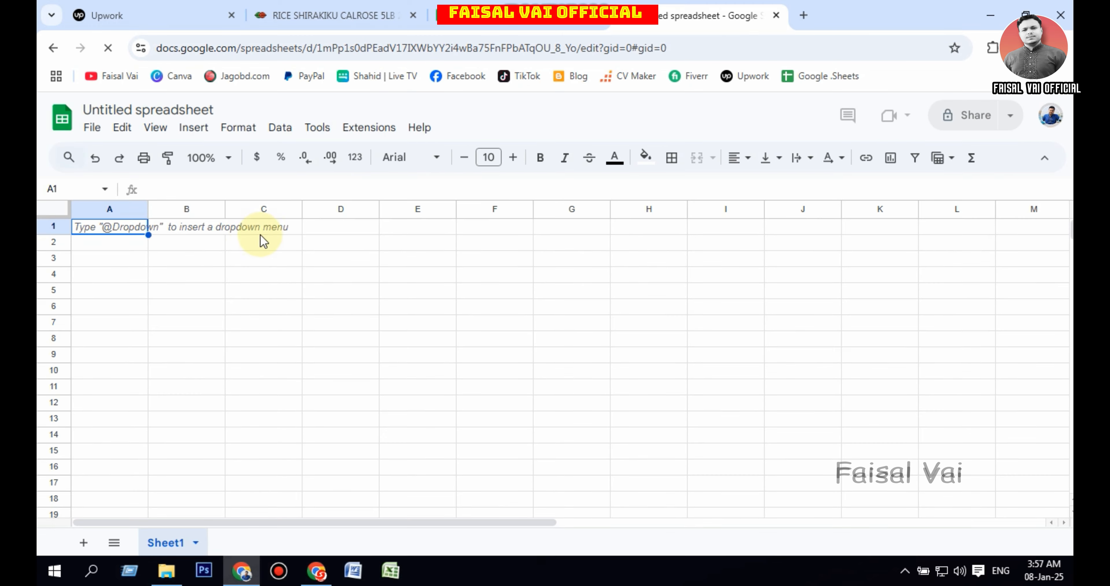
- Copy the headers and sample row A1:G2 from the Wismettac Catalogue sheet into the blank spreadsheet, starting at cell A2
left_click(103, 244)
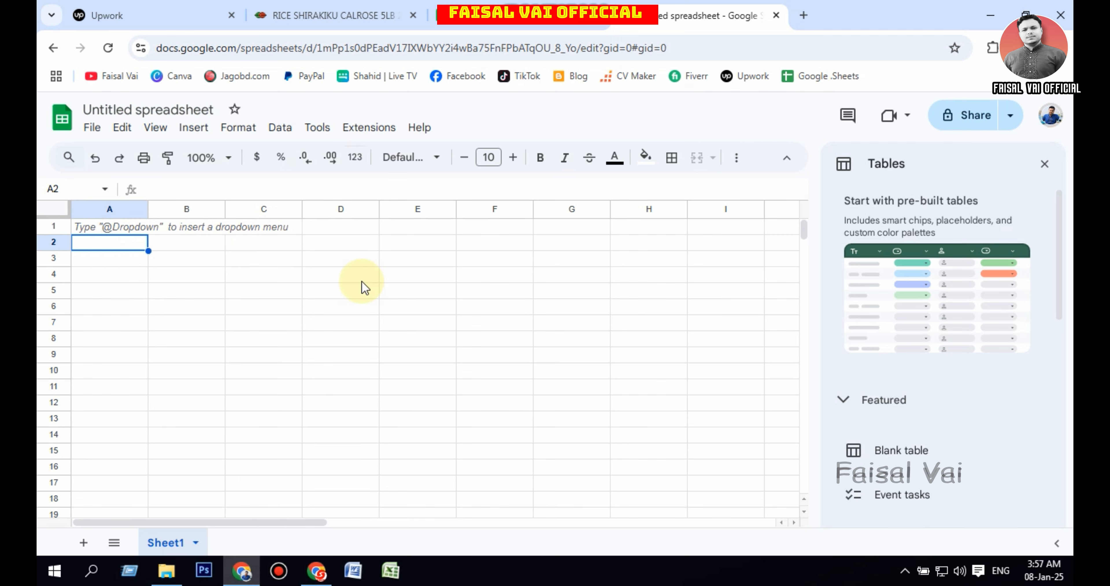
left_click(502, 17)
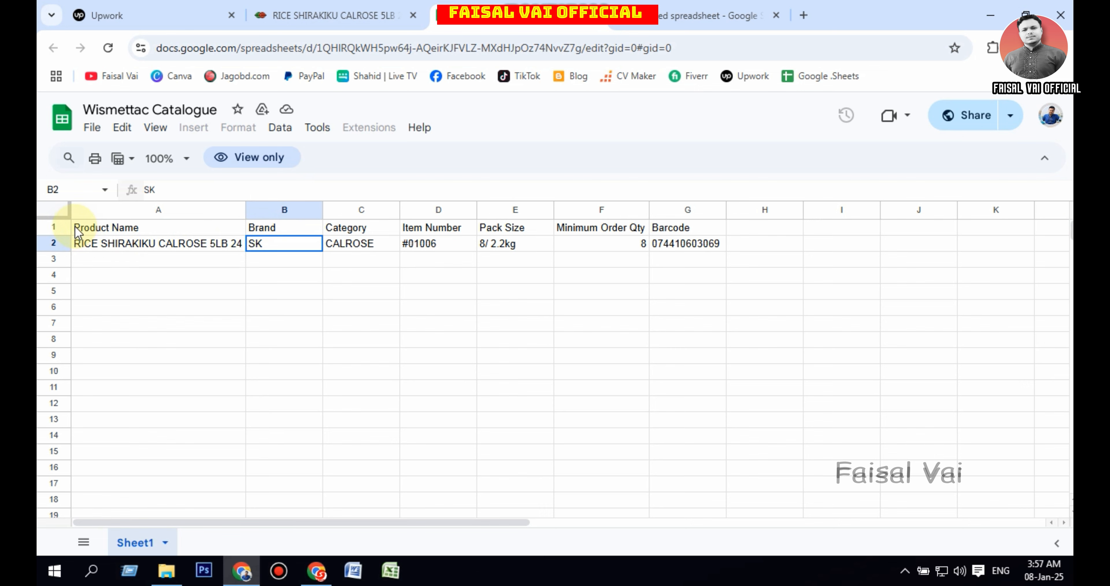
left_click_drag(77, 232, 706, 249)
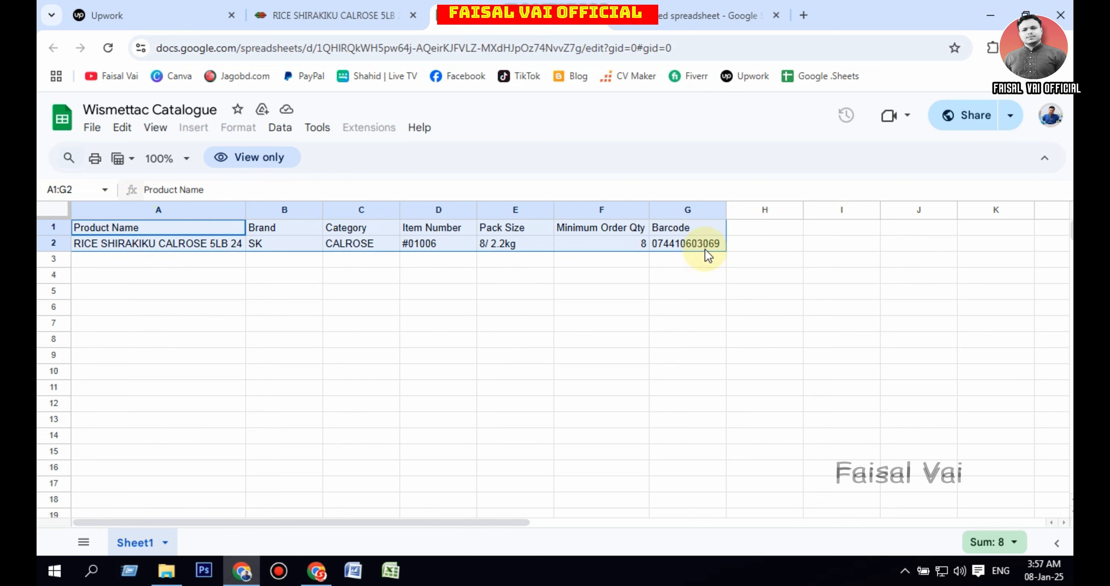
left_click(698, 16)
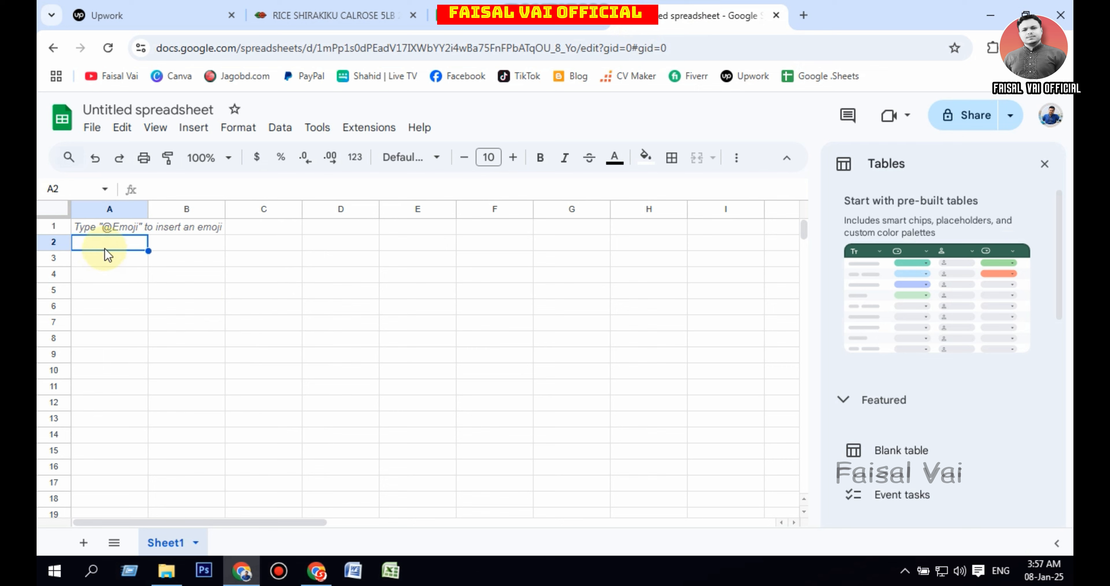
key("ctrl+v")
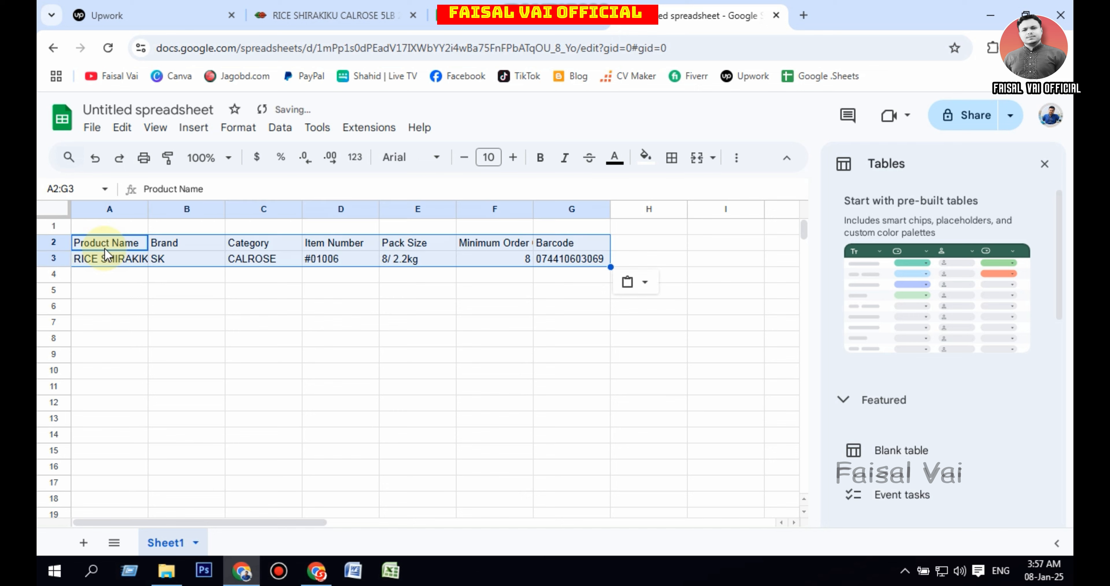
- Widen the Product Name, Minimum Order Qty and Barcode columns and slightly narrow the Brand, Category and Item Number columns
left_click(576, 291)
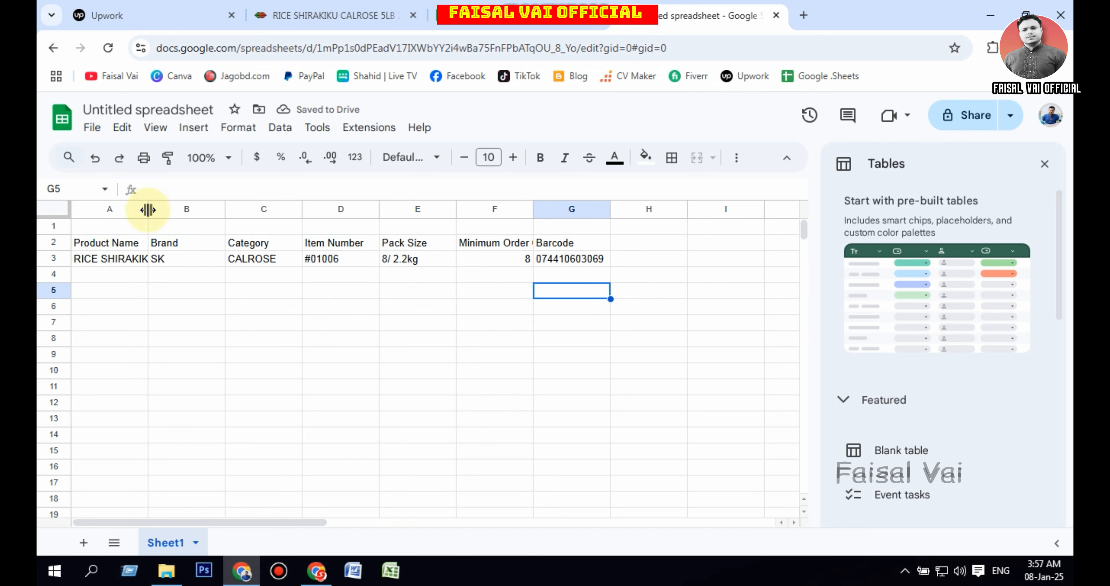
left_click_drag(148, 210, 268, 205)
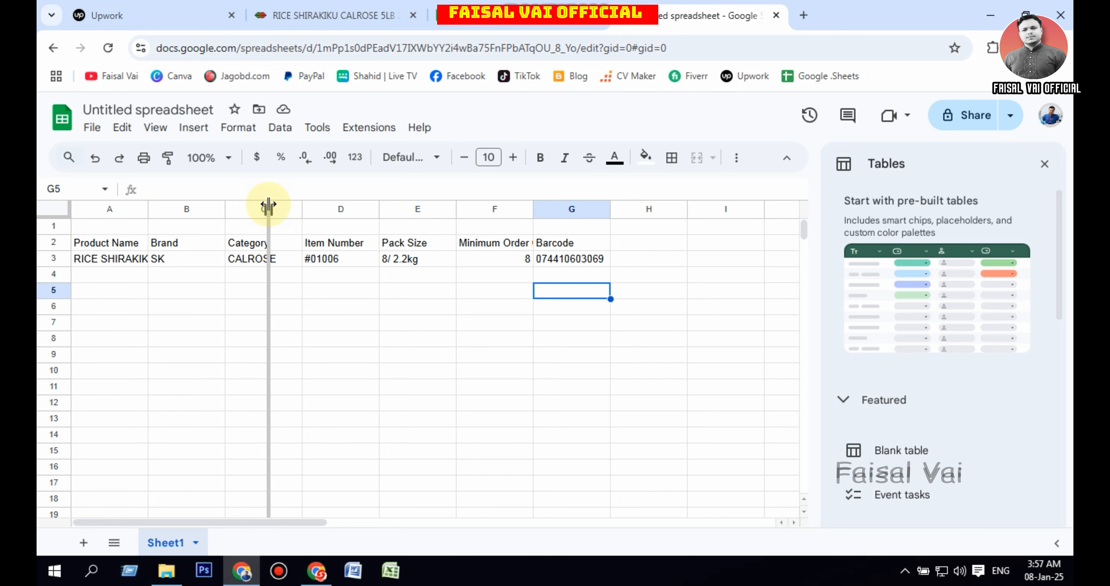
left_click_drag(268, 204, 268, 204)
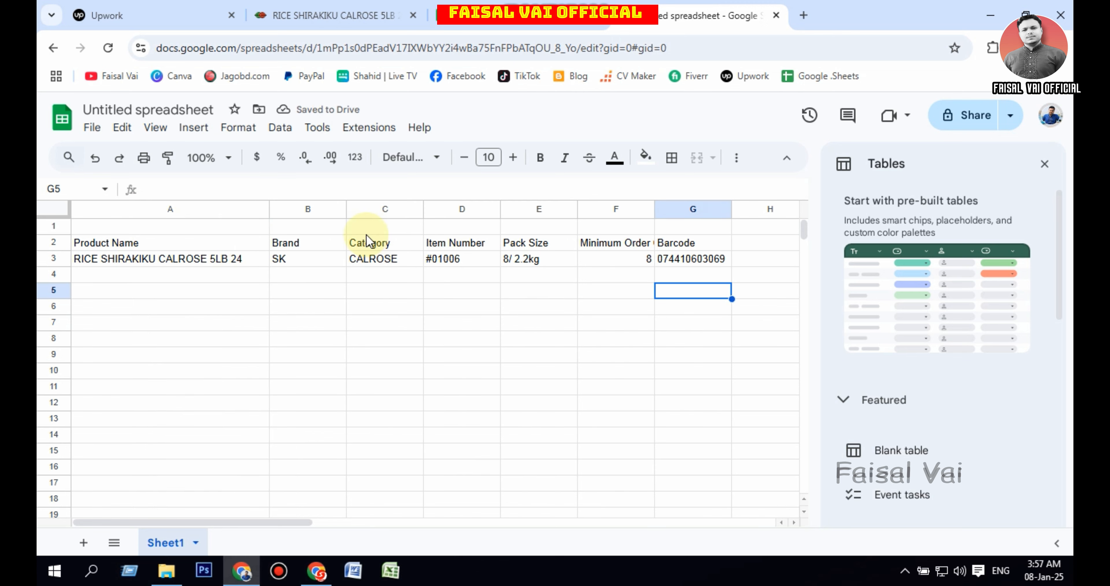
left_click_drag(346, 208, 330, 208)
left_click_drag(409, 208, 398, 209)
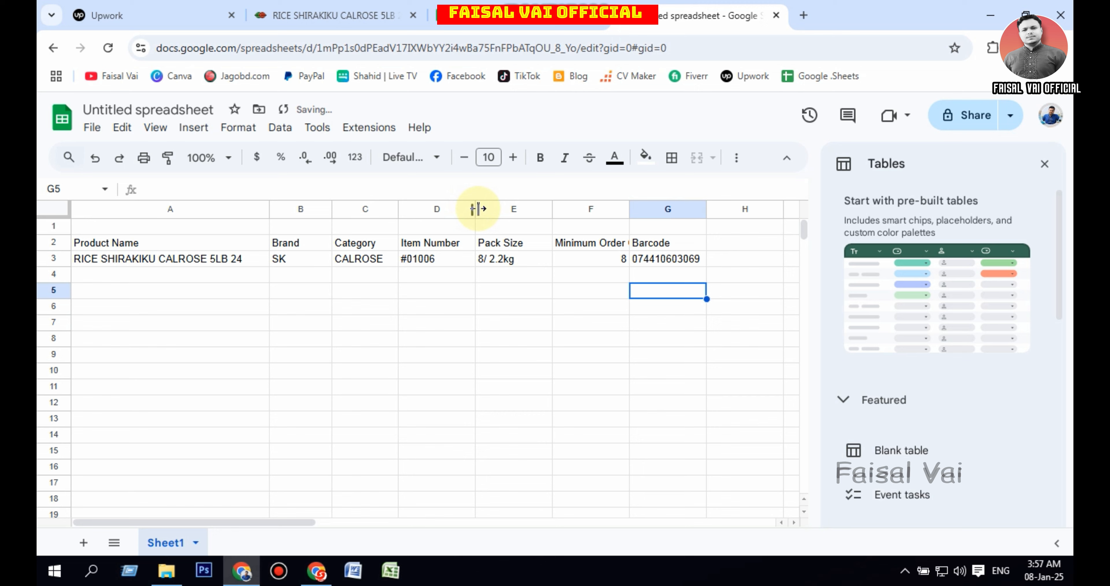
left_click_drag(477, 209, 471, 208)
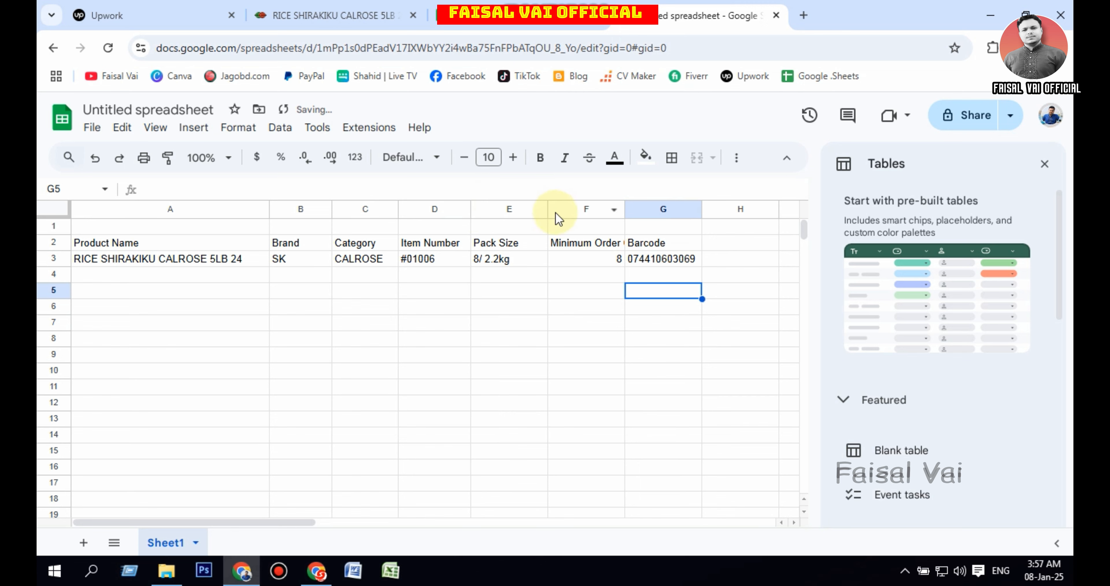
left_click_drag(624, 210, 652, 211)
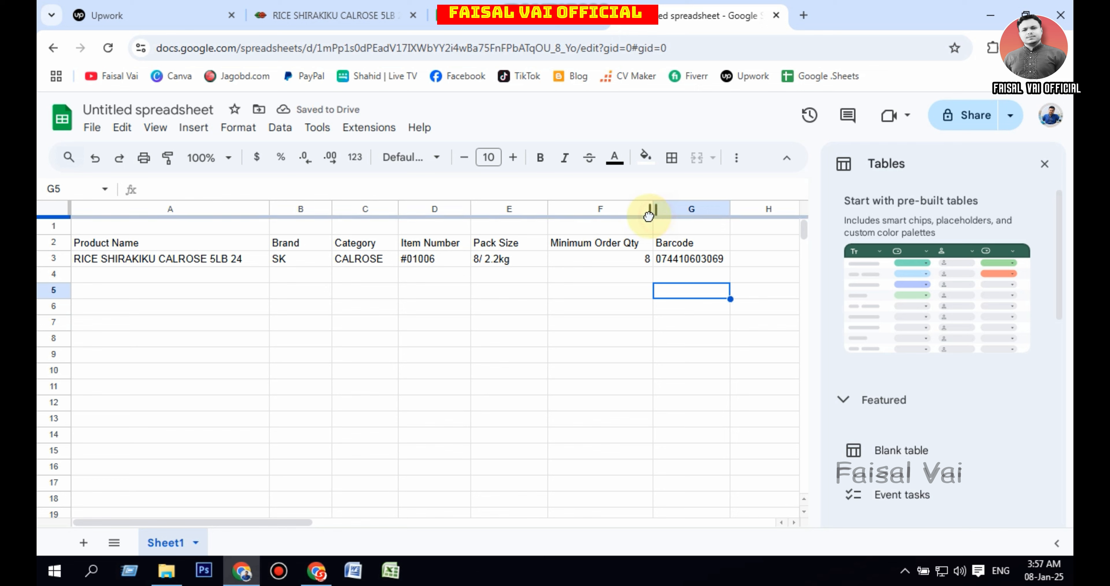
left_click_drag(648, 210, 648, 210)
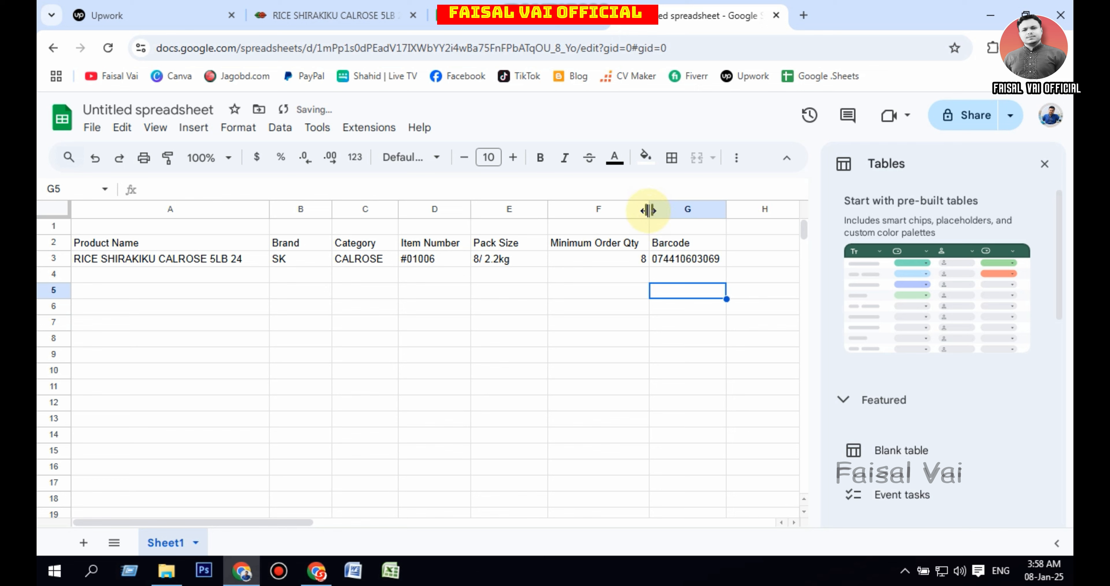
left_click_drag(727, 210, 742, 212)
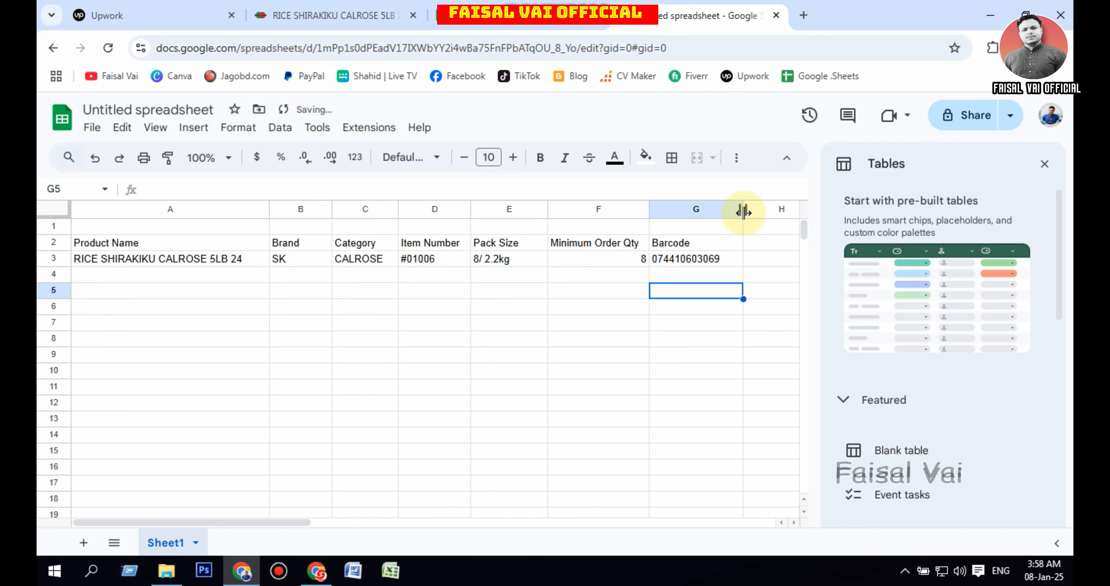
left_click(54, 244)
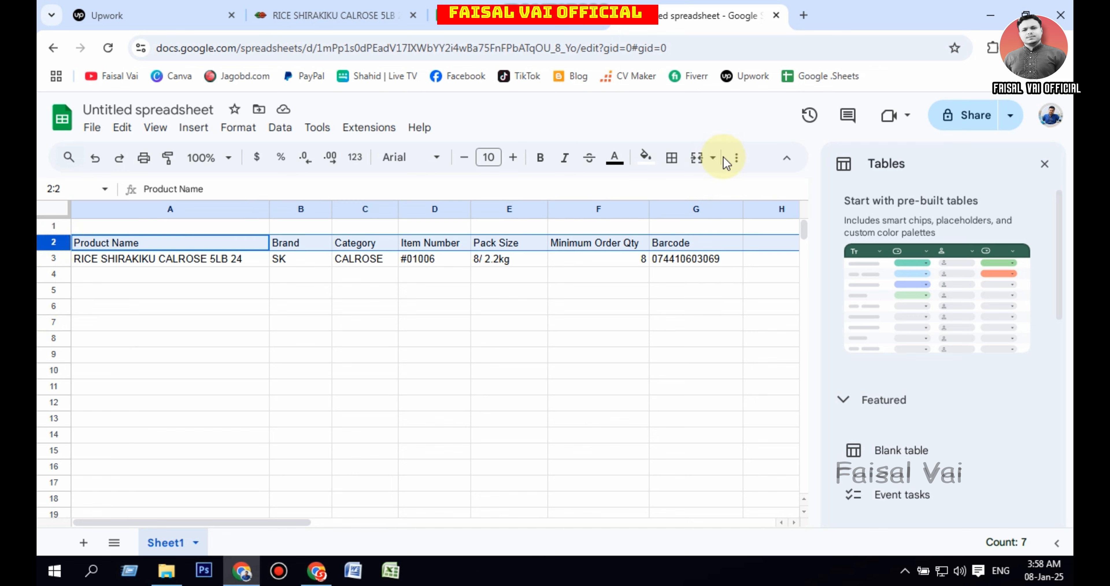
left_click(713, 159)
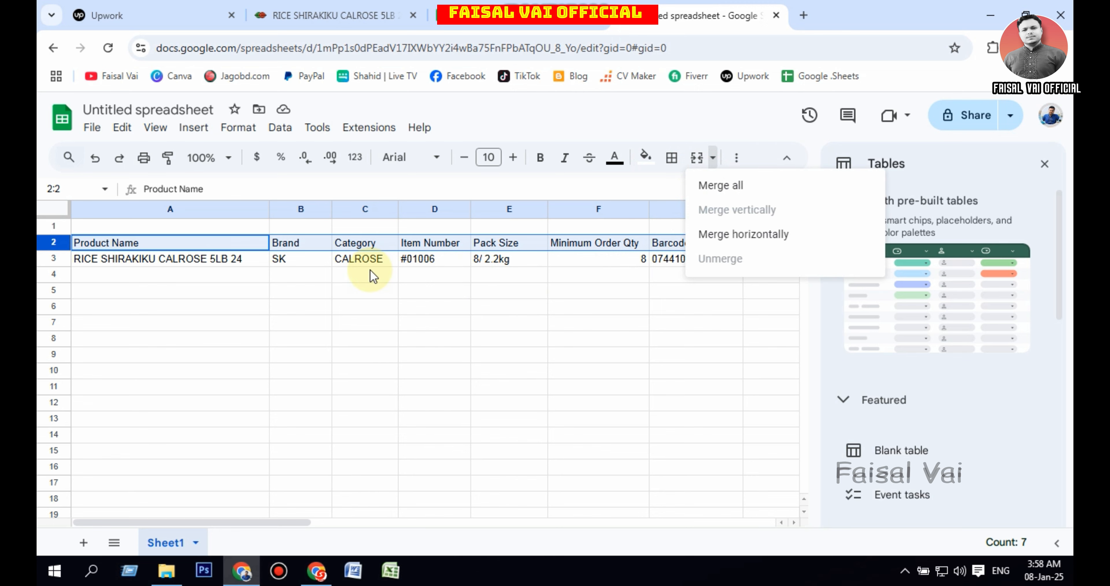
left_click(407, 260)
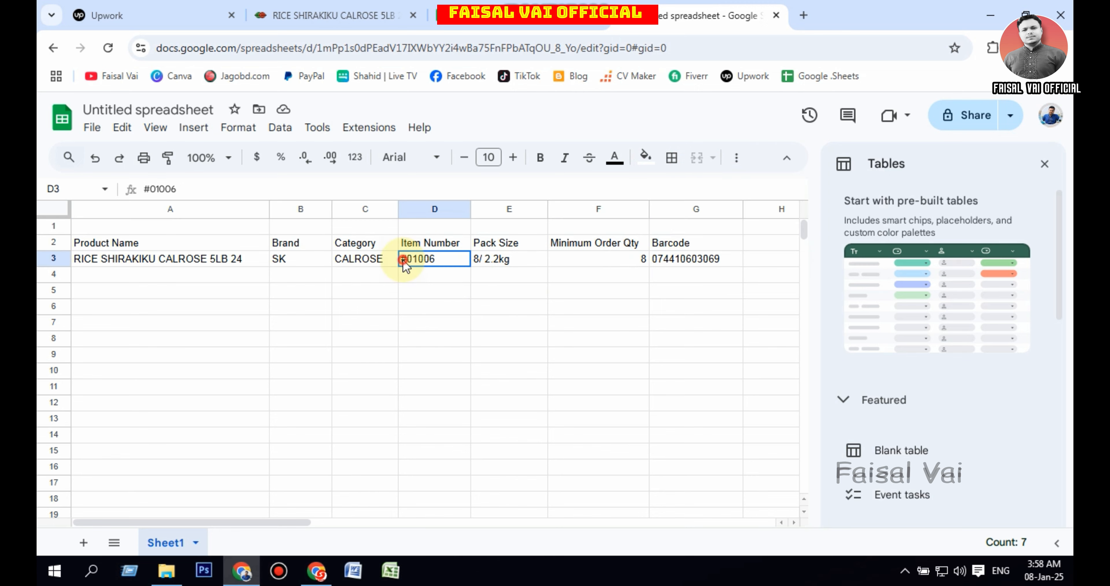
- Close the Tables suggestions, then centre the header text in row 2 horizontally and make it bold
left_click(1046, 164)
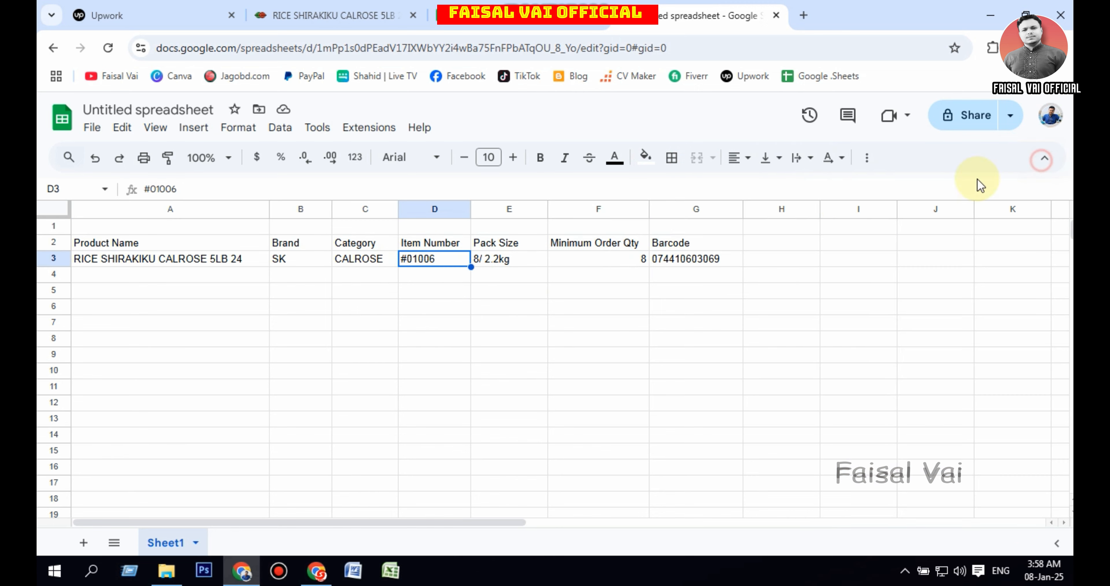
left_click(52, 244)
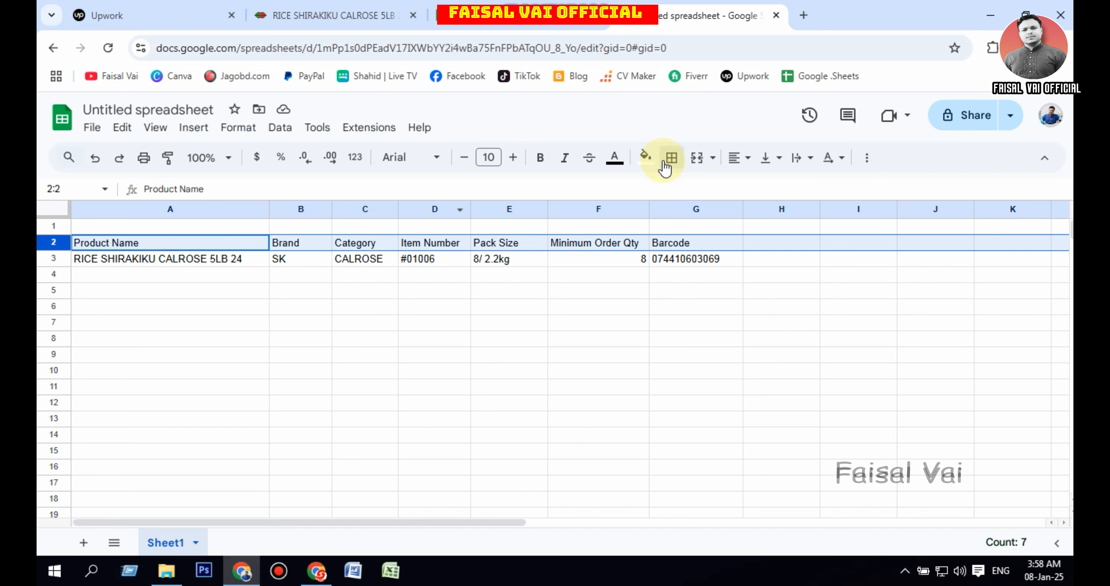
left_click(738, 160)
left_click(770, 191)
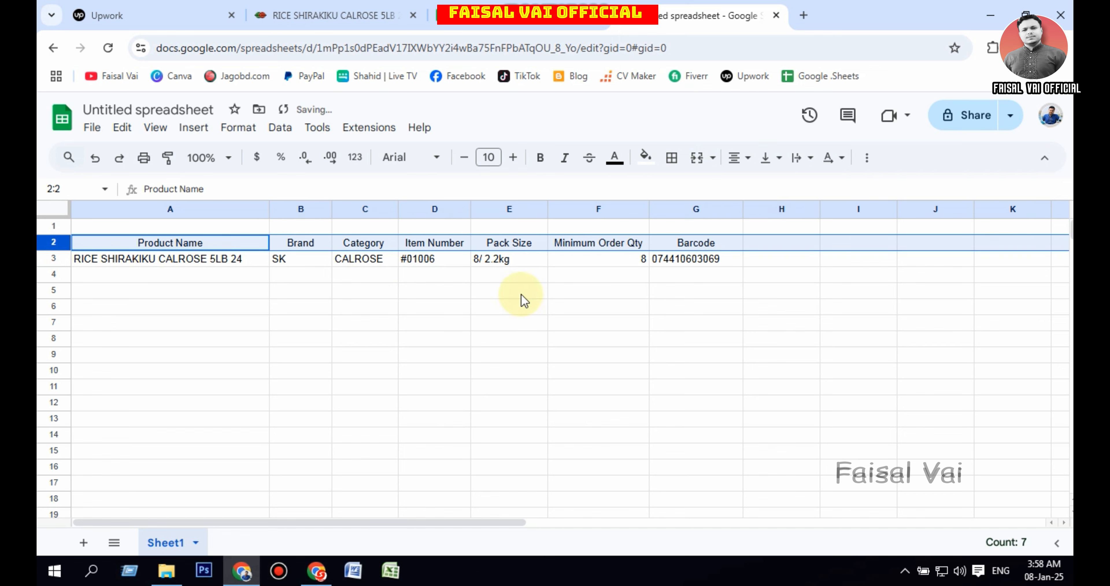
left_click(539, 159)
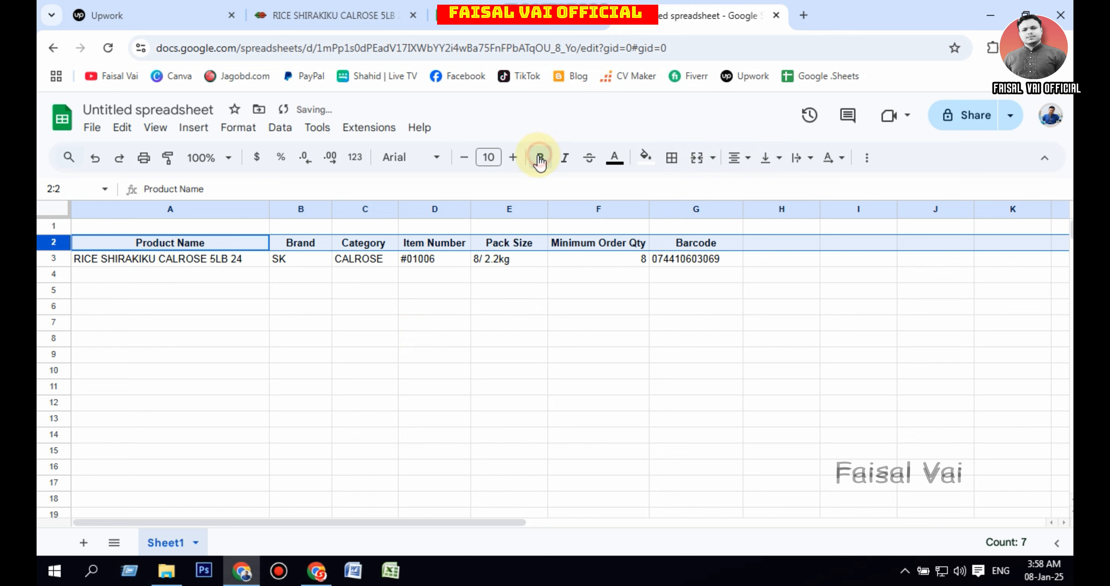
left_click(457, 276)
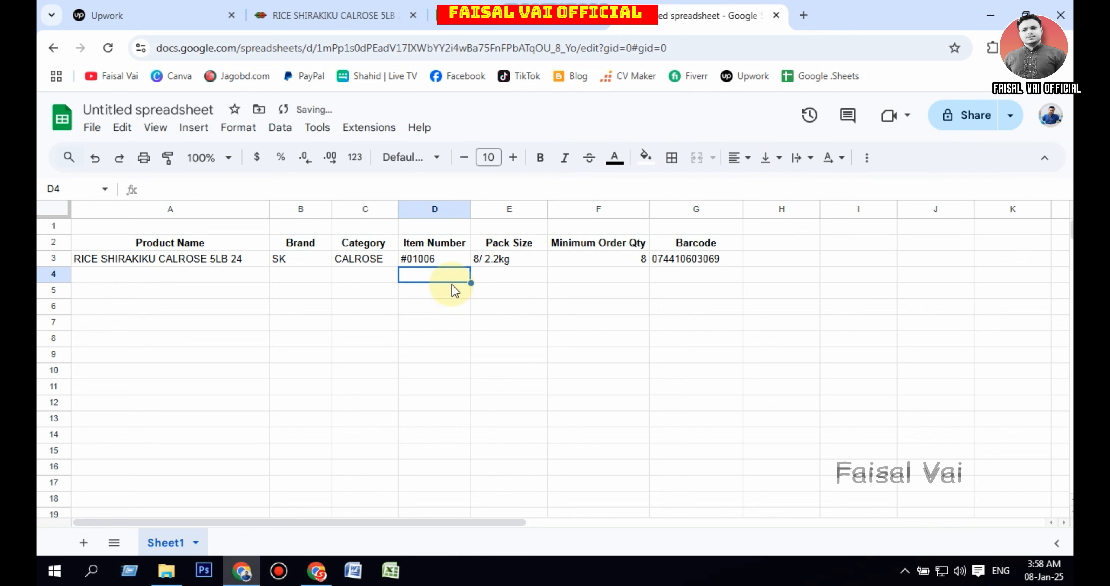
left_click(52, 245)
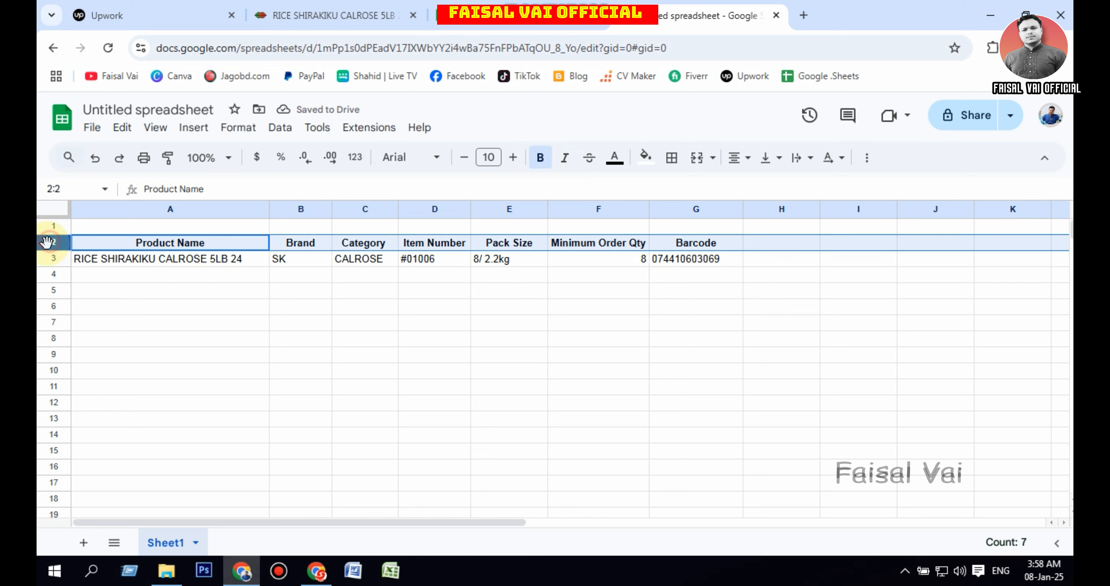
left_click(625, 171)
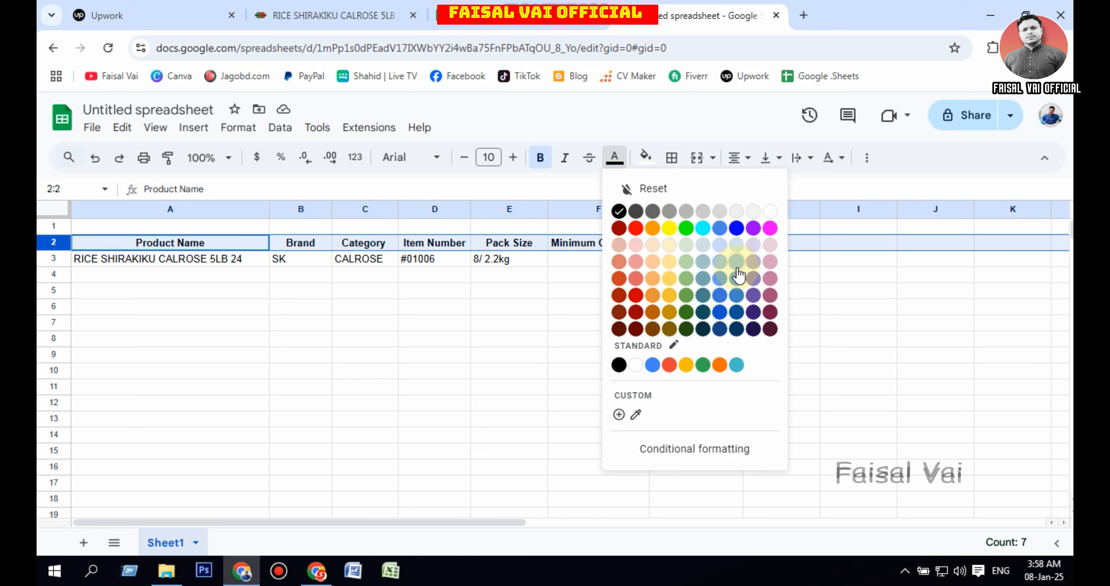
left_click(736, 249)
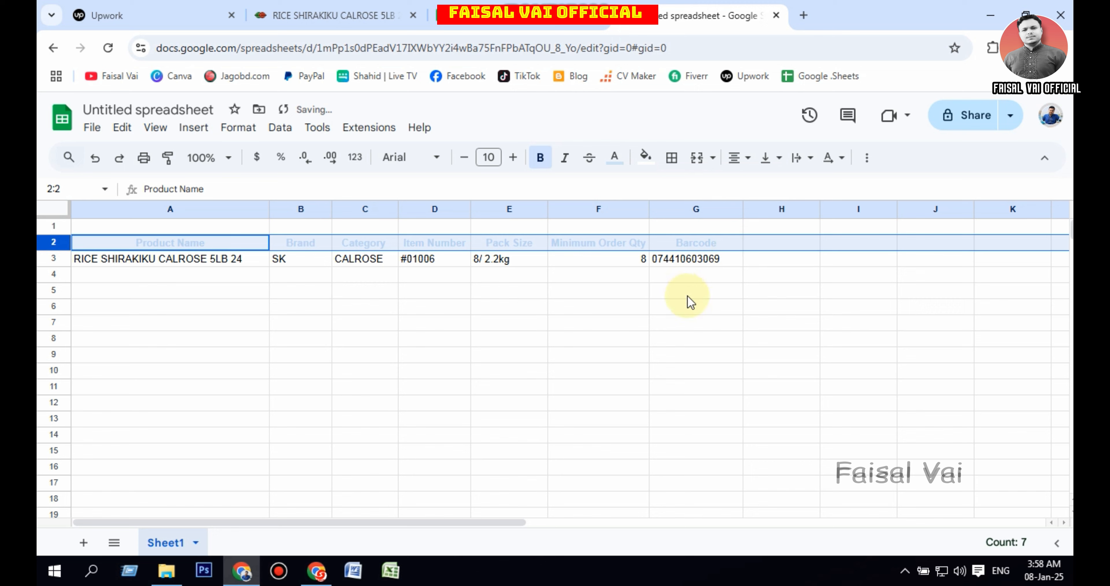
key("ctrl+z")
- Fill header row 2 with a light blue background colour
left_click(652, 162)
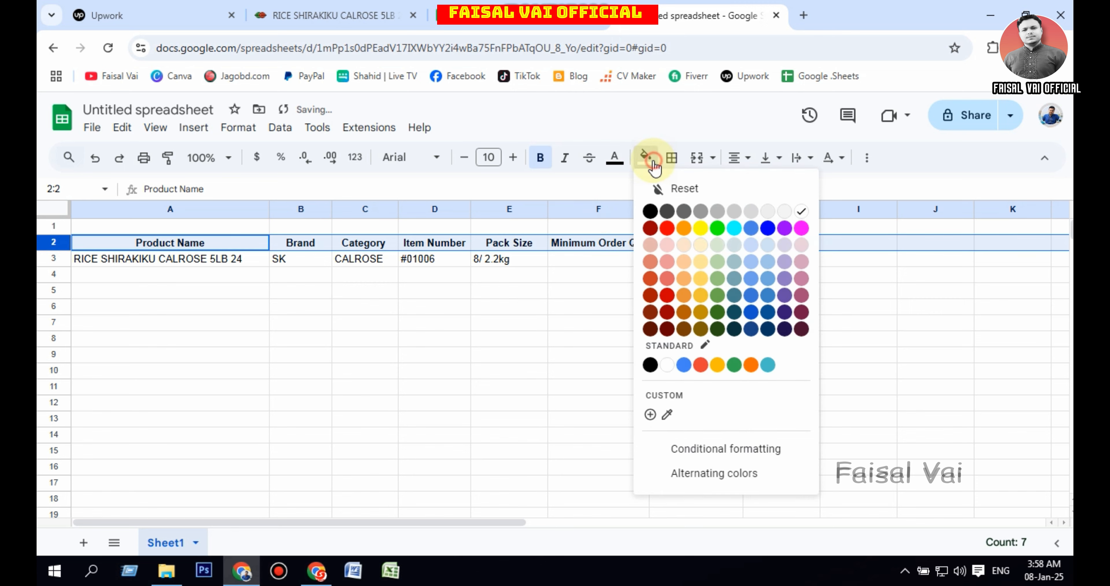
left_click(770, 250)
left_click(644, 326)
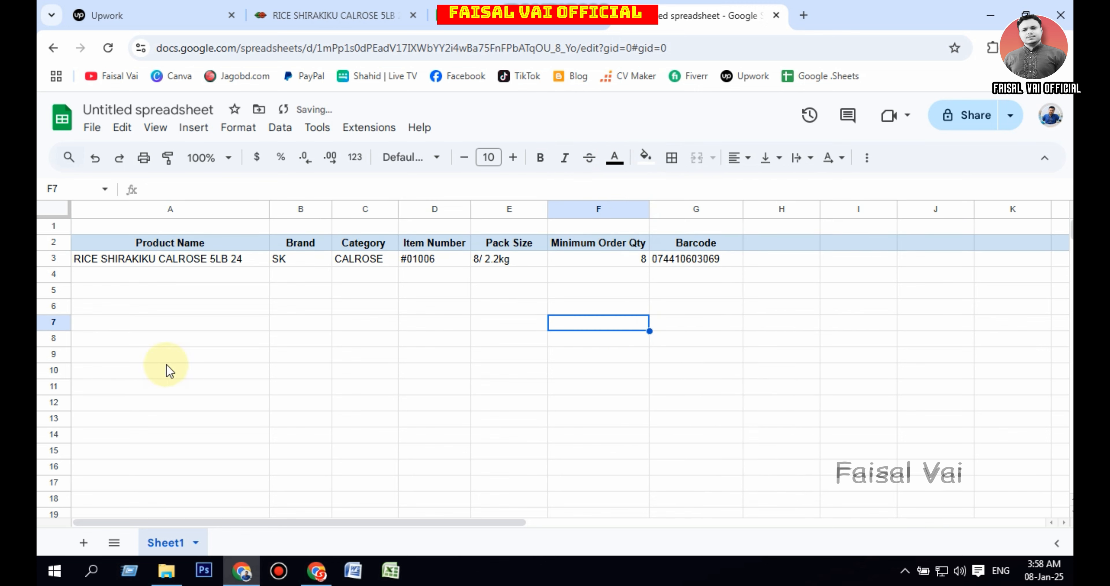
left_click(189, 323)
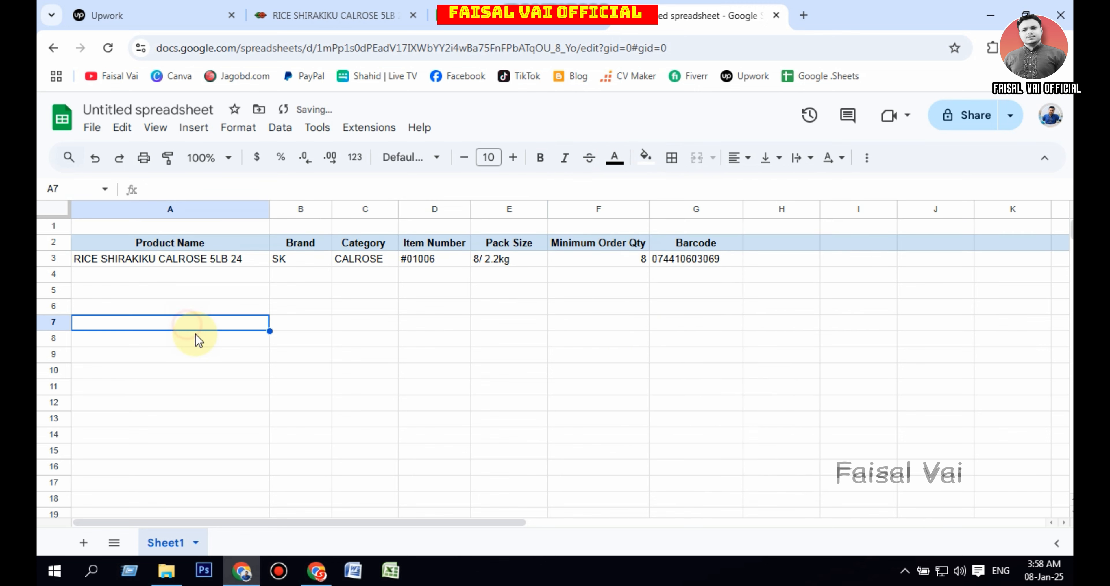
left_click(51, 242)
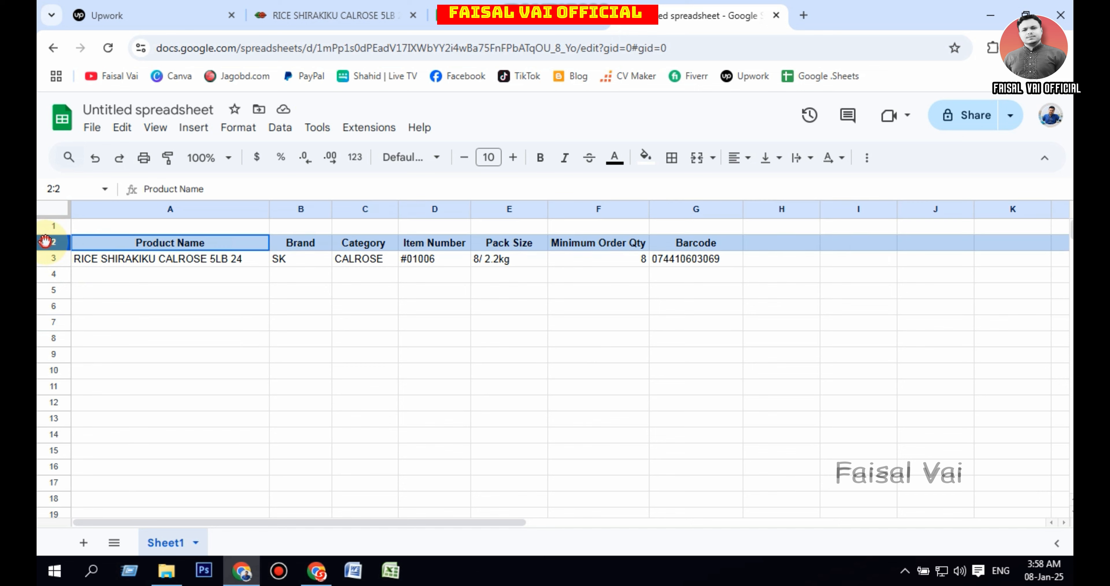
left_click(308, 305)
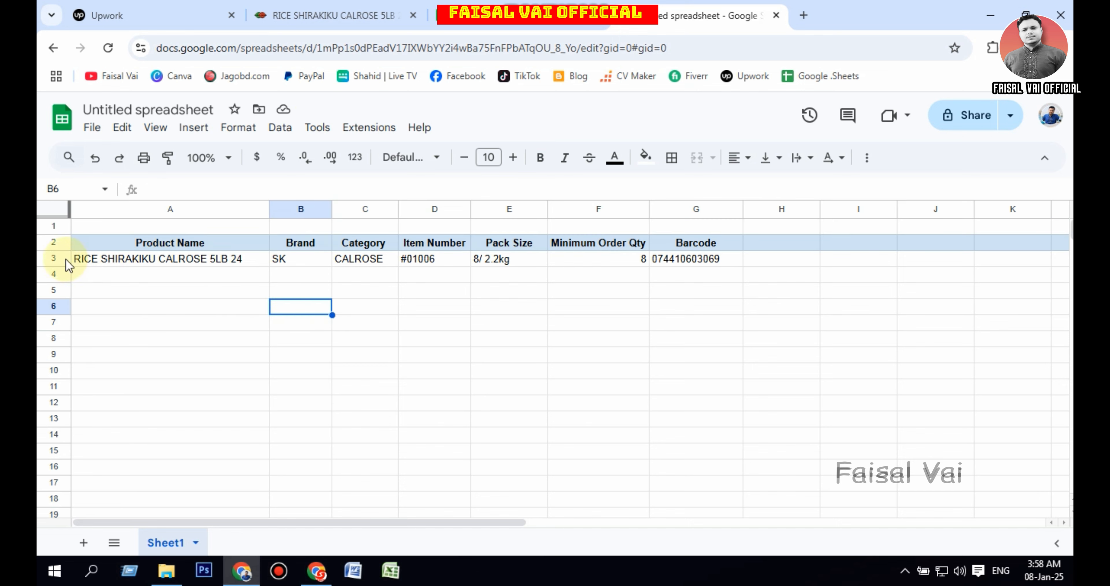
left_click(54, 259)
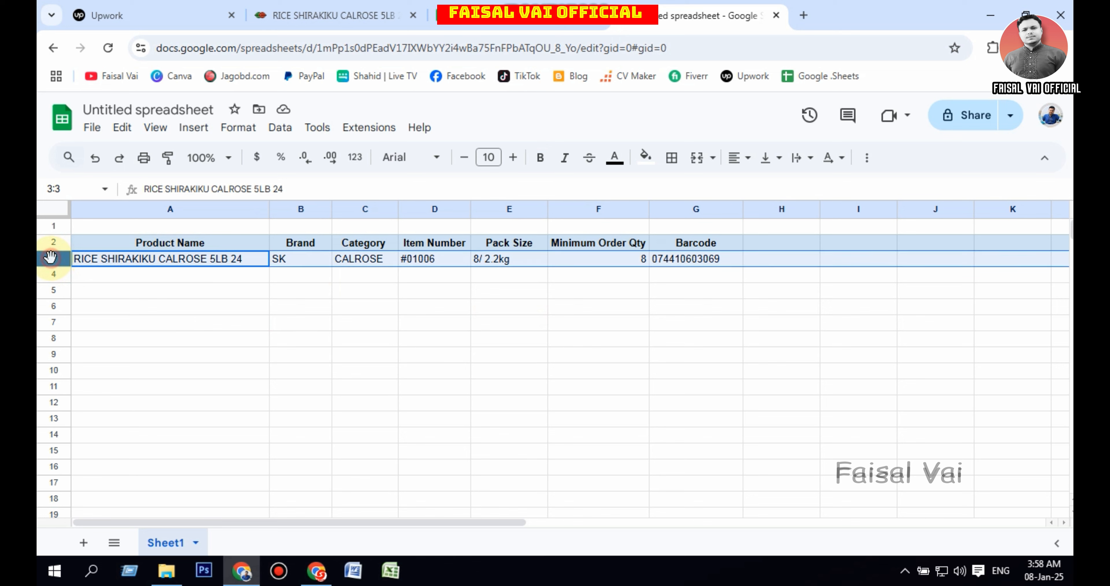
left_click(749, 165)
left_click(364, 339)
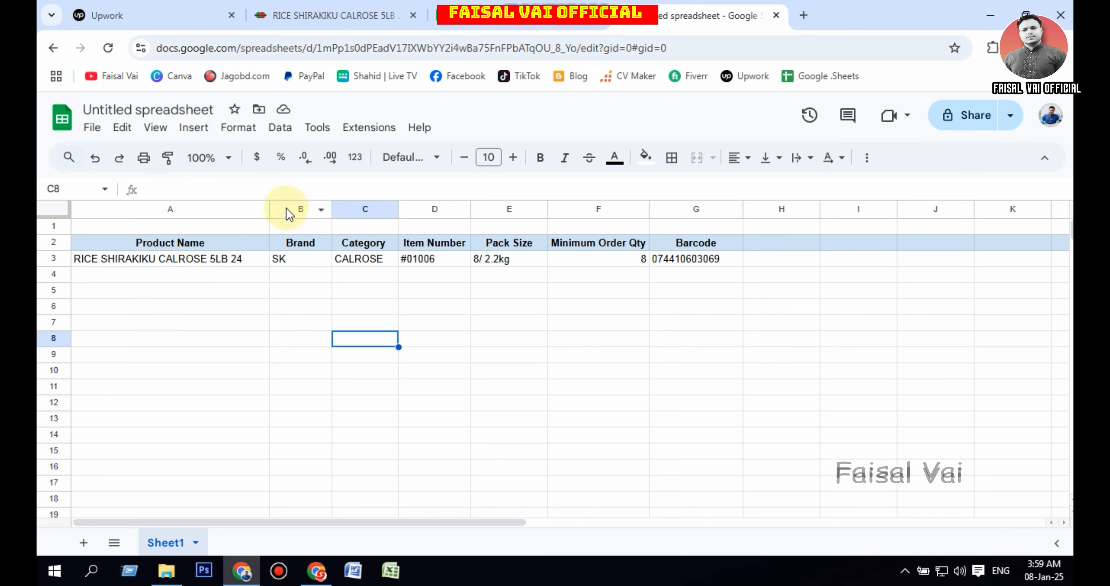
- Centre the contents of columns B to G horizontally
left_click_drag(289, 214, 707, 255)
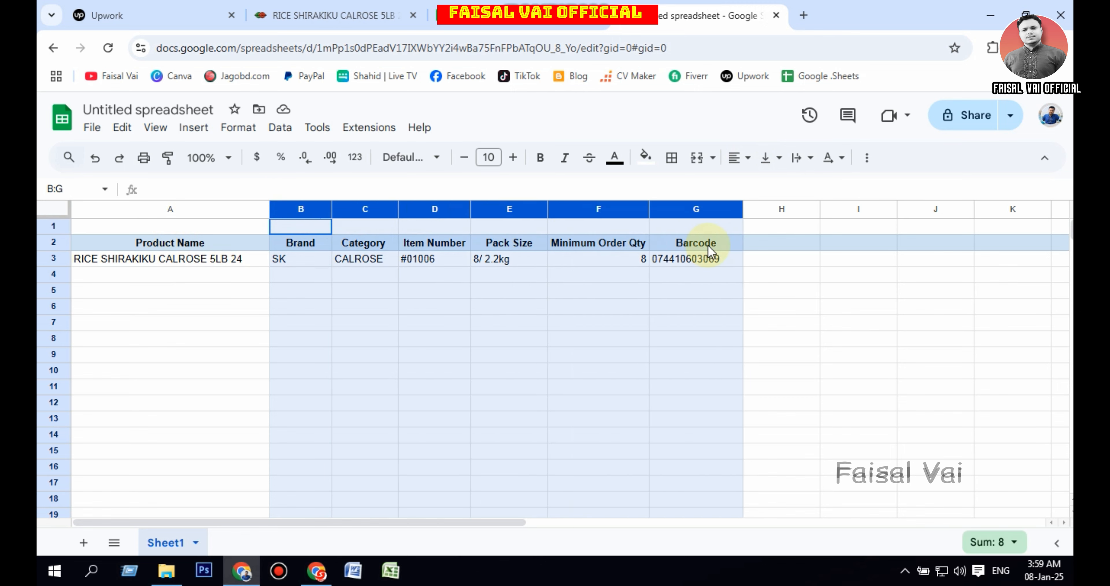
left_click(750, 161)
left_click(760, 186)
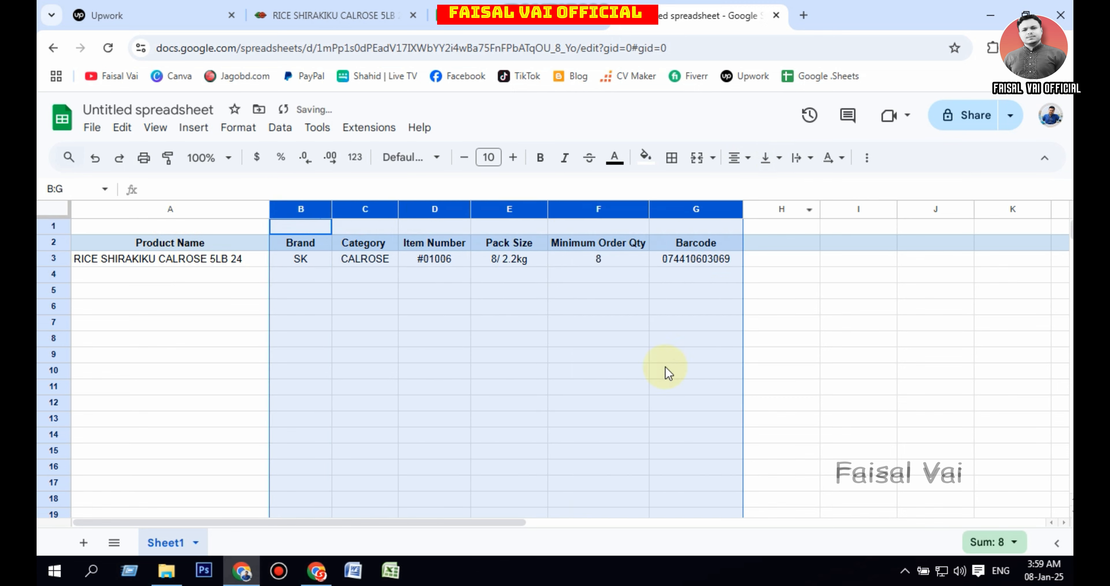
left_click(308, 278)
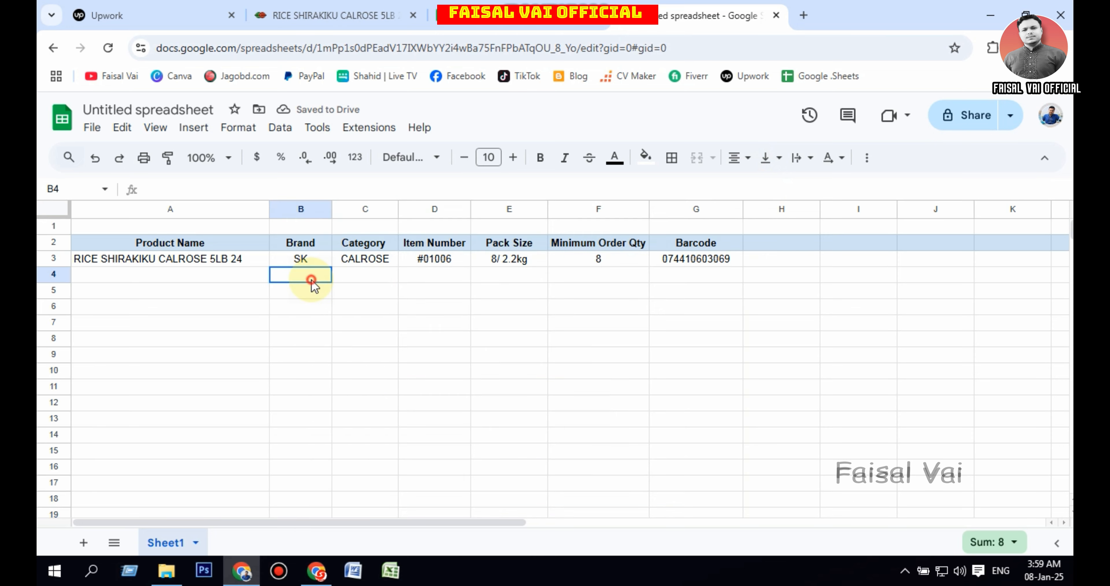
- Switch to the Wismettac catalogue tab and list the products in the Calrose category under Rice
left_click(98, 274)
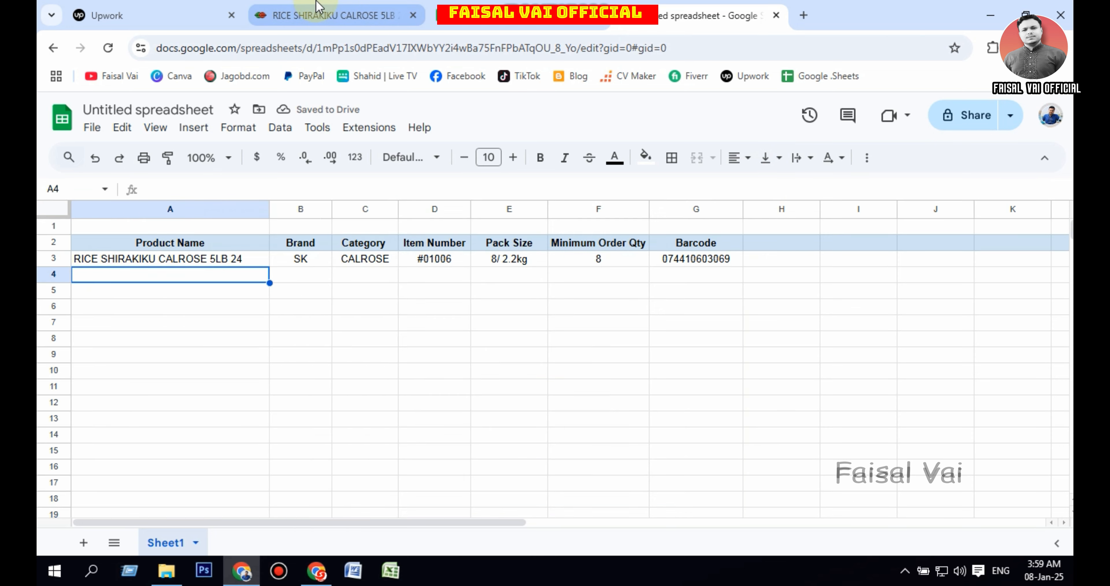
left_click(323, 14)
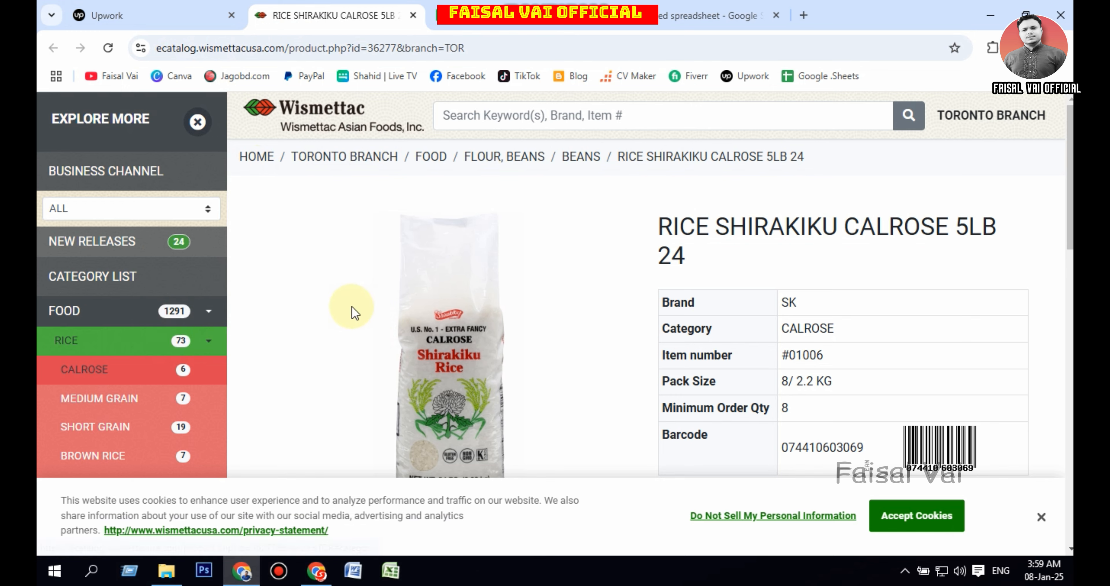
left_click(110, 340)
left_click(110, 340)
scroll(475, 266, "down", 10)
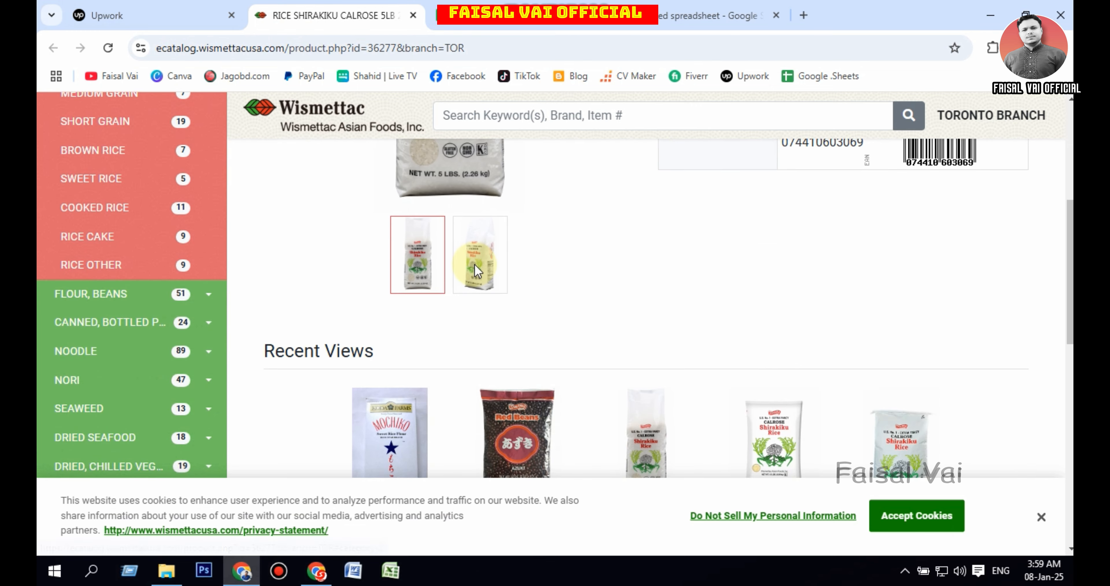
scroll(478, 277, "up", 15)
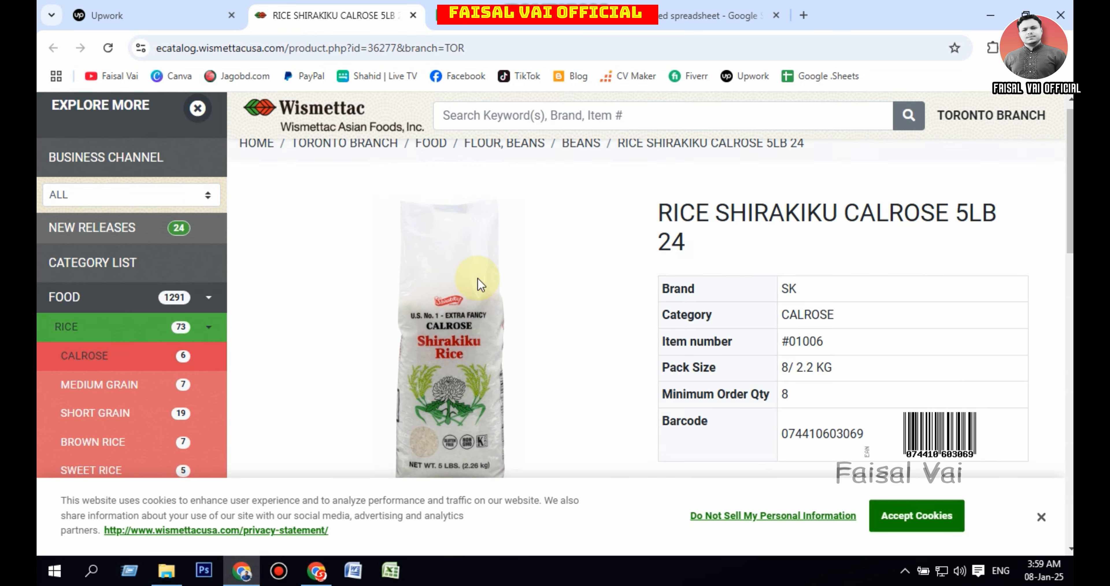
left_click(209, 341)
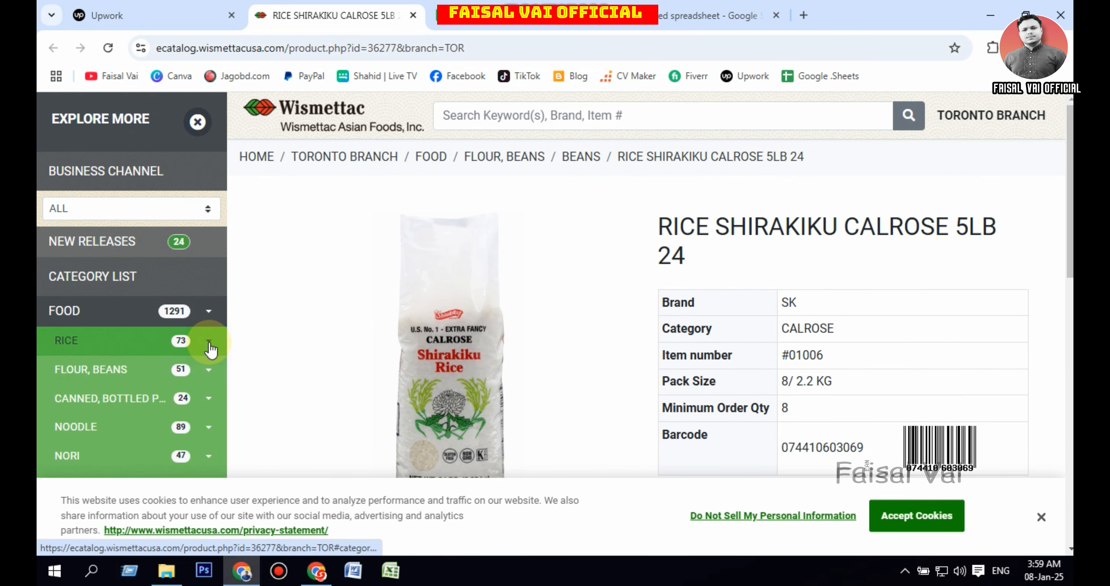
left_click(209, 342)
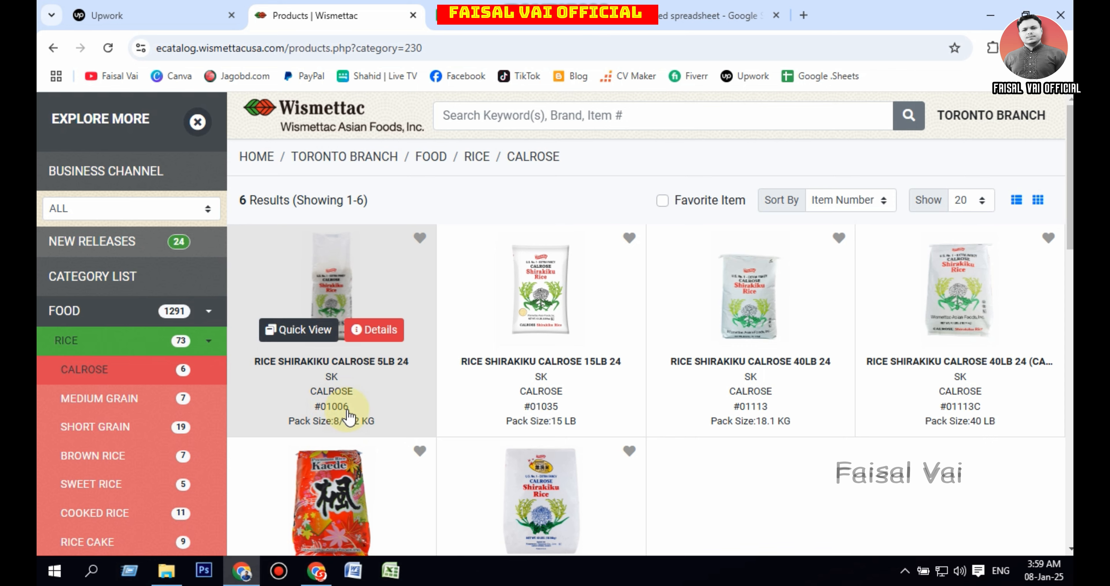
- Check the item number in row 3 of the spreadsheet and open the RICE SHIRAKIKU CALROSE 15LB 24 product page in the catalogue
left_click(706, 16)
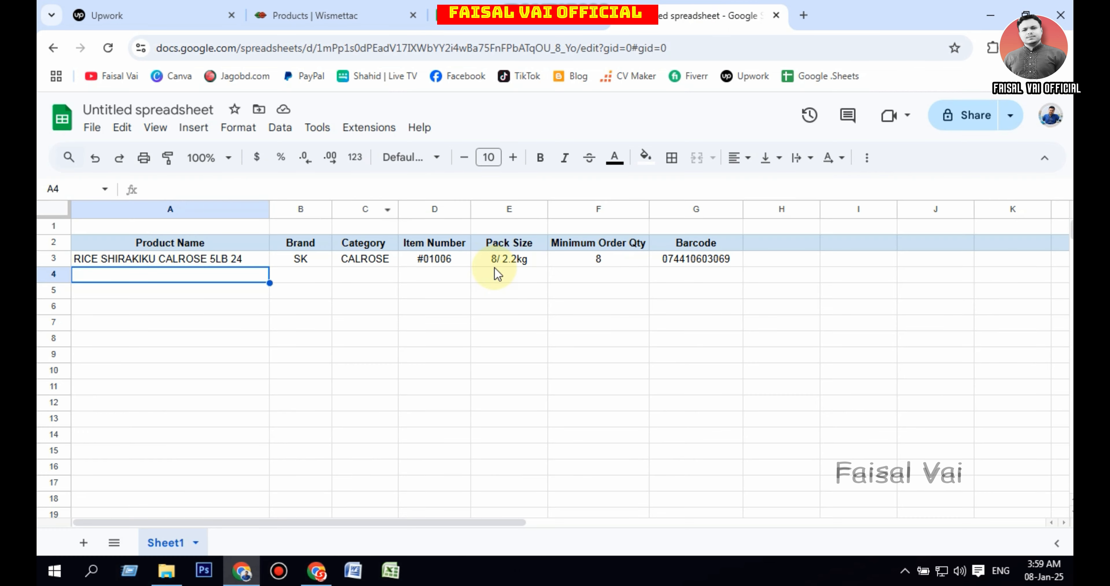
left_click(455, 259)
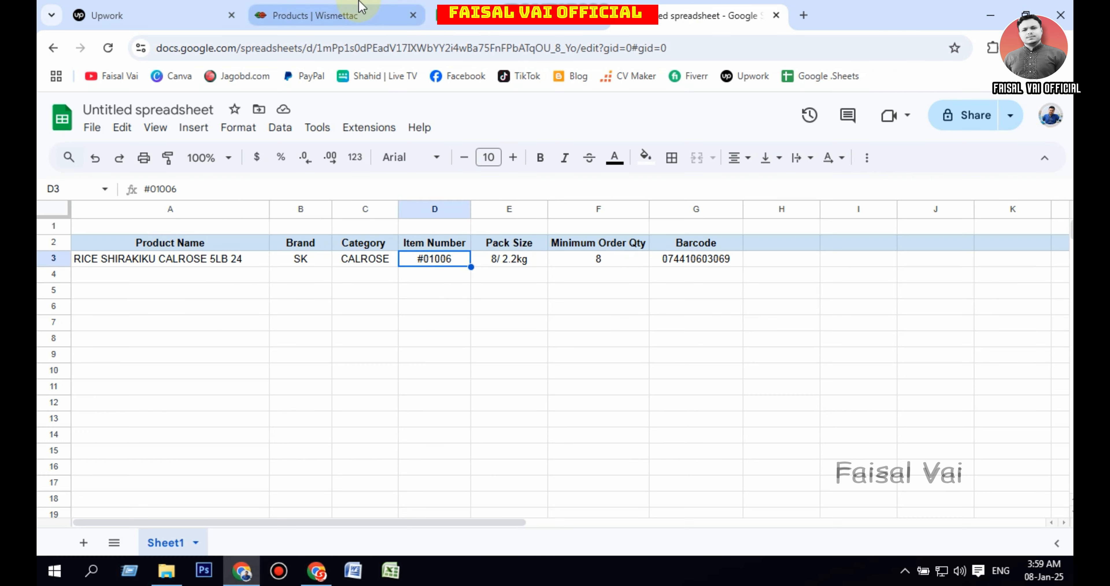
left_click(358, 13)
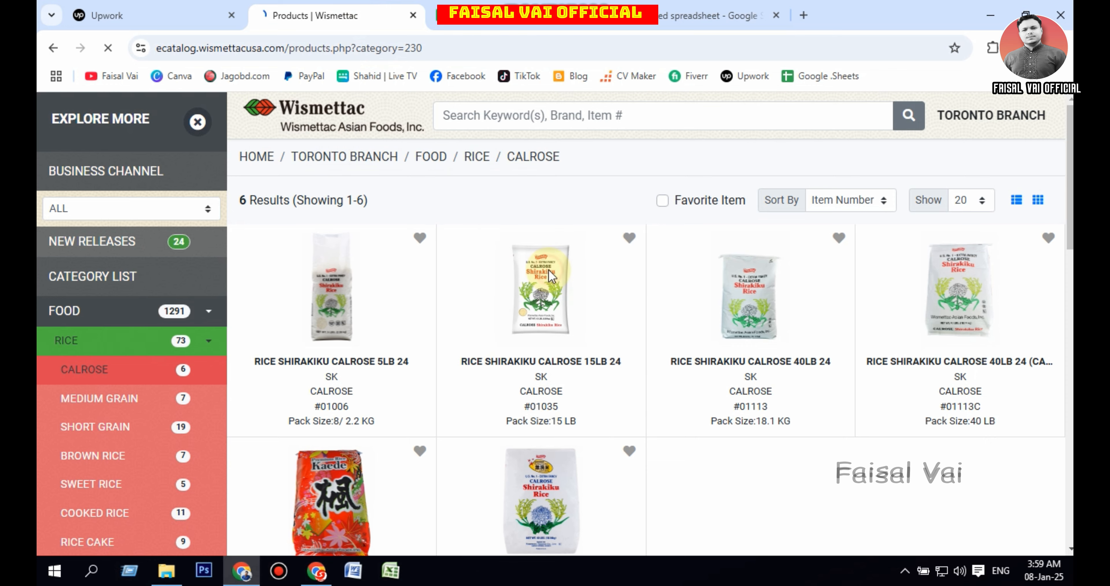
left_click(528, 361)
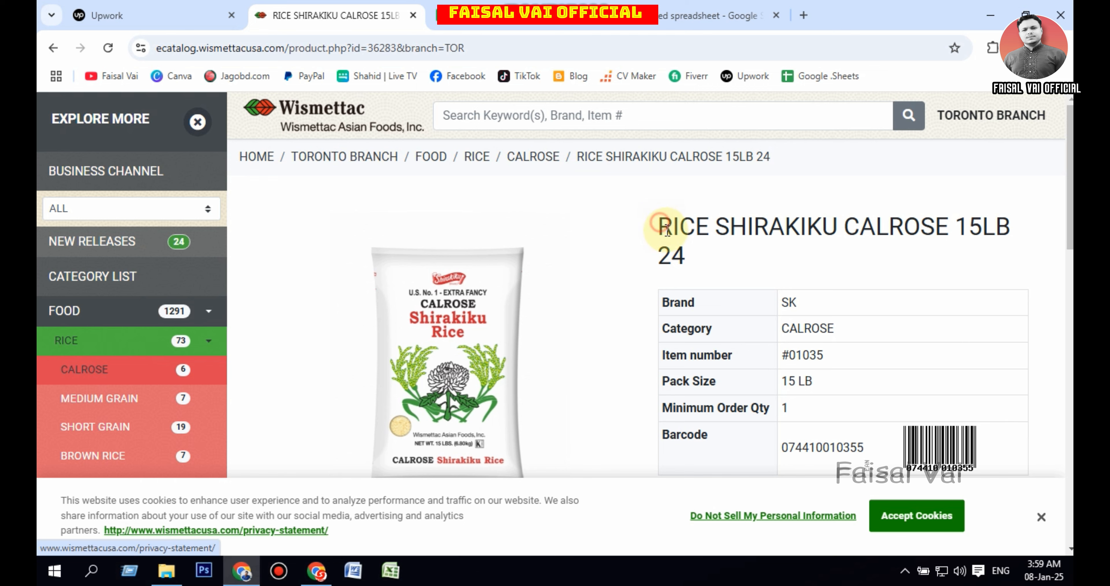
- Copy the product name RICE SHIRAKIKU CALROSE 15LB 24 from the product page into cell A4 of the spreadsheet
left_click_drag(661, 224, 689, 261)
key("ctrl+c")
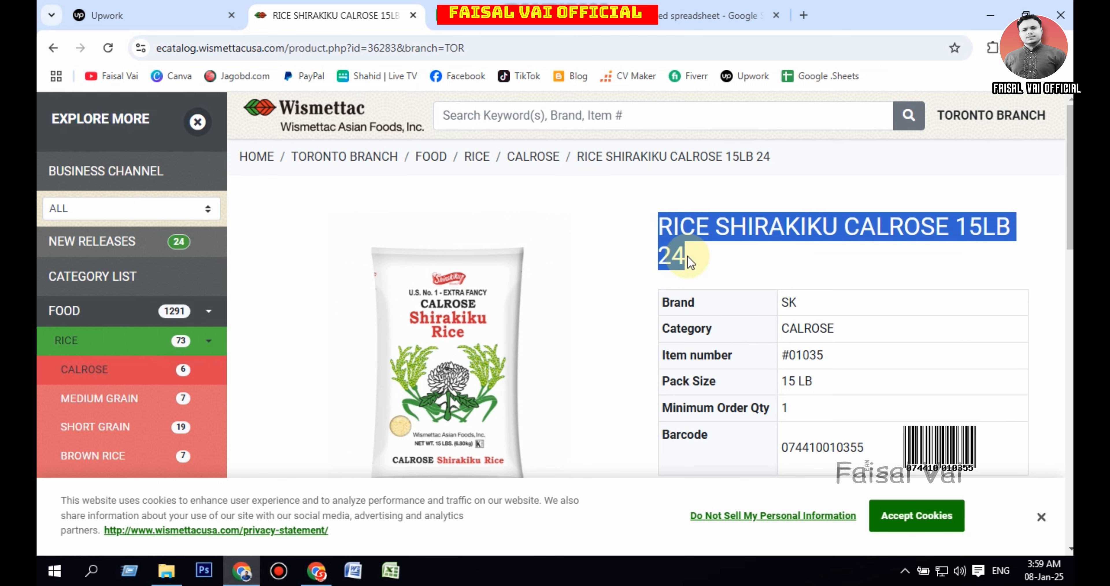
left_click(648, 27)
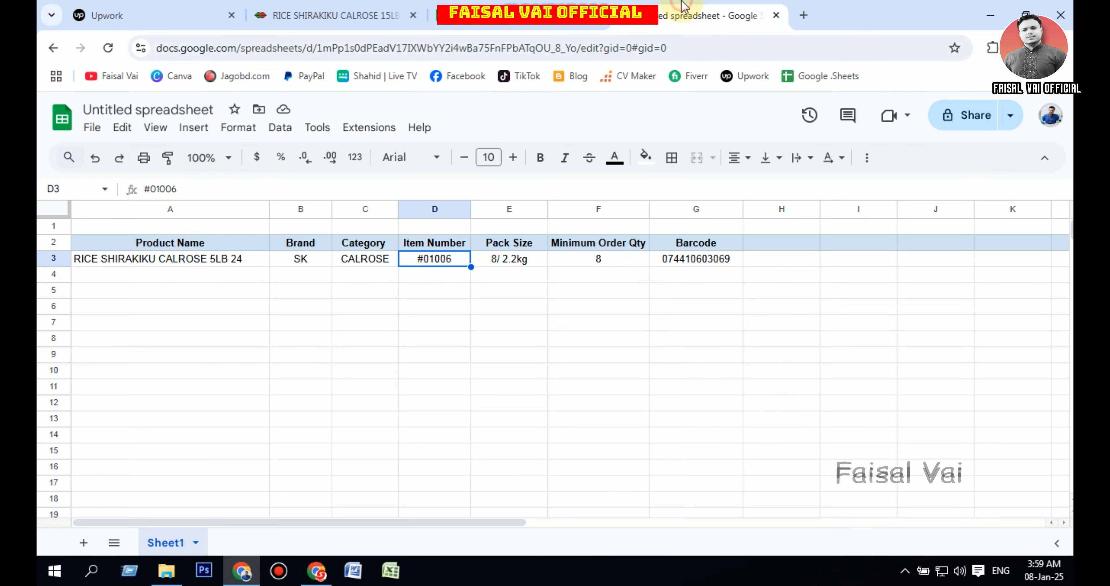
left_click(83, 278)
double_click(81, 274)
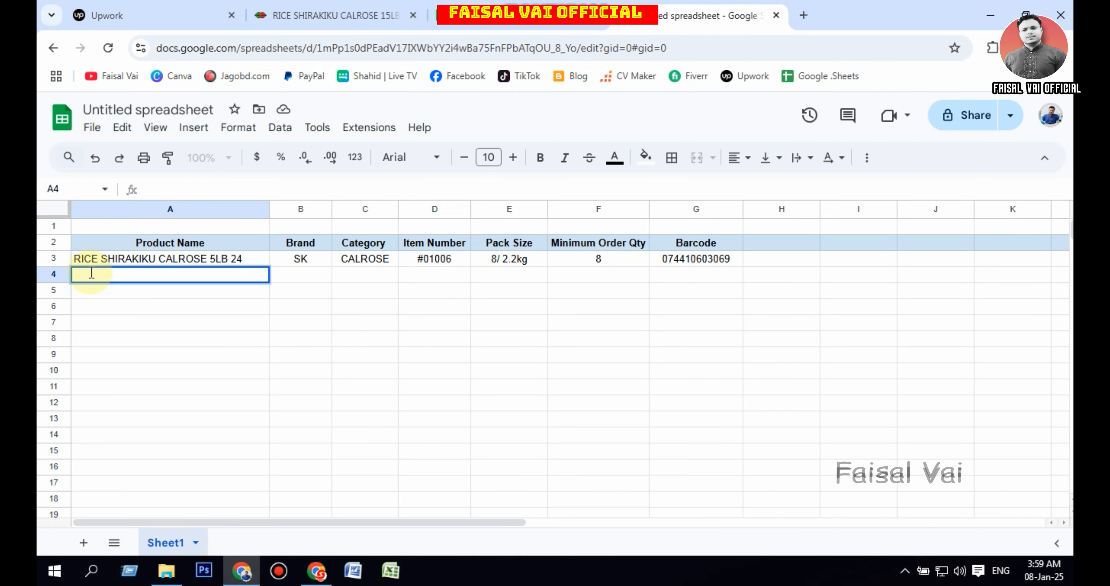
key("ctrl+v")
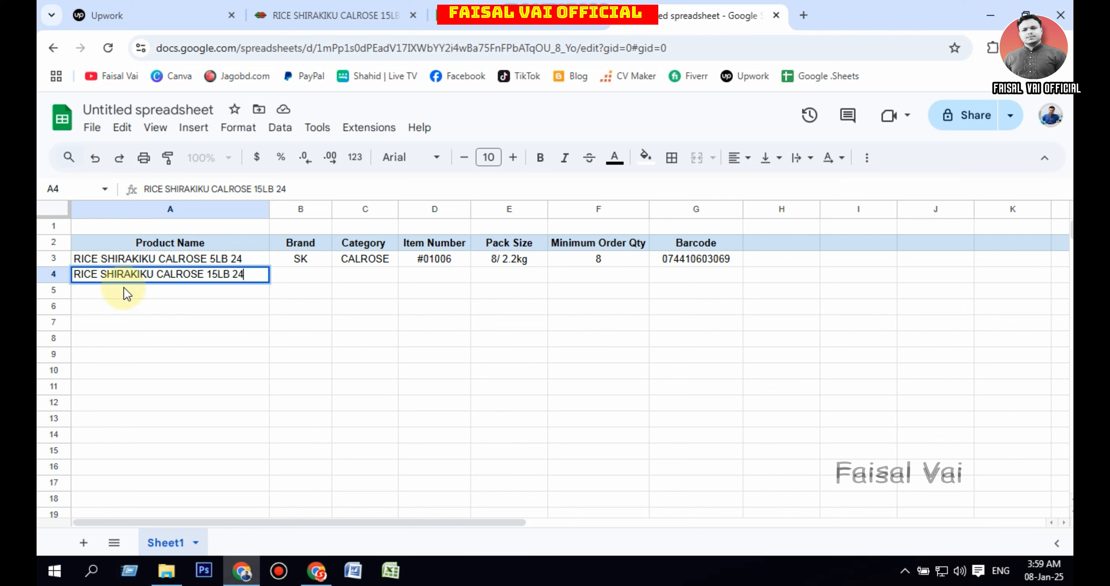
left_click(255, 297)
- Copy the brand SK from the 15LB Calrose product page into cell B4 of the spreadsheet
left_click(300, 274)
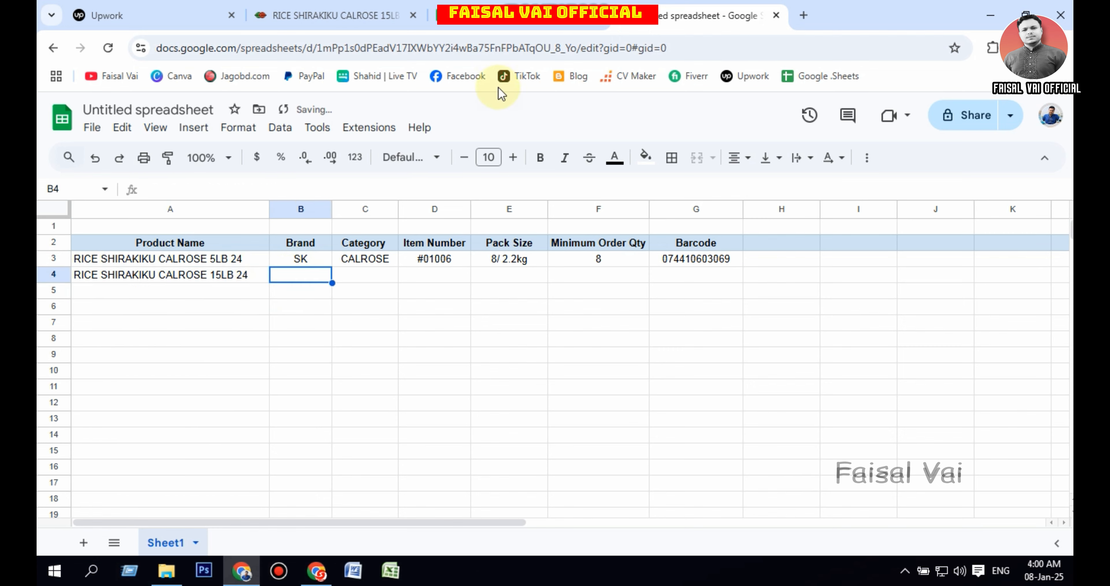
left_click(384, 8)
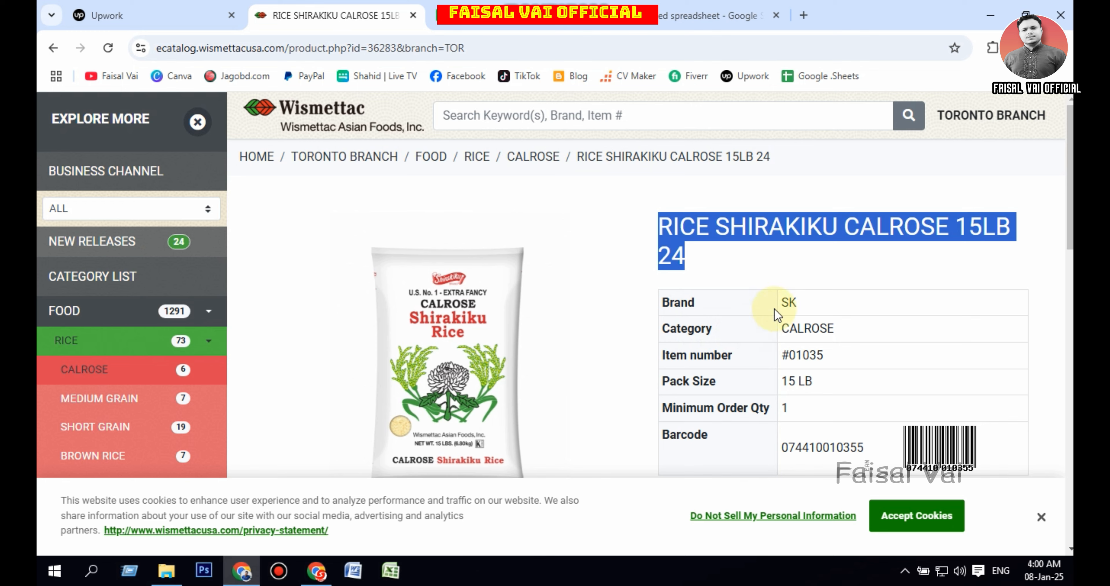
left_click(784, 301)
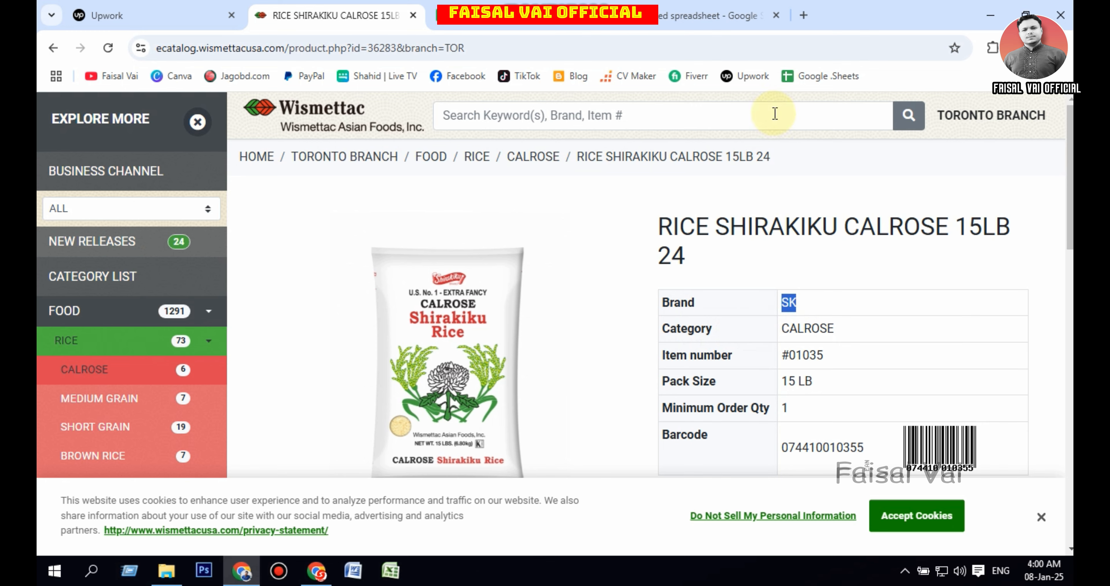
left_click(702, 16)
double_click(292, 270)
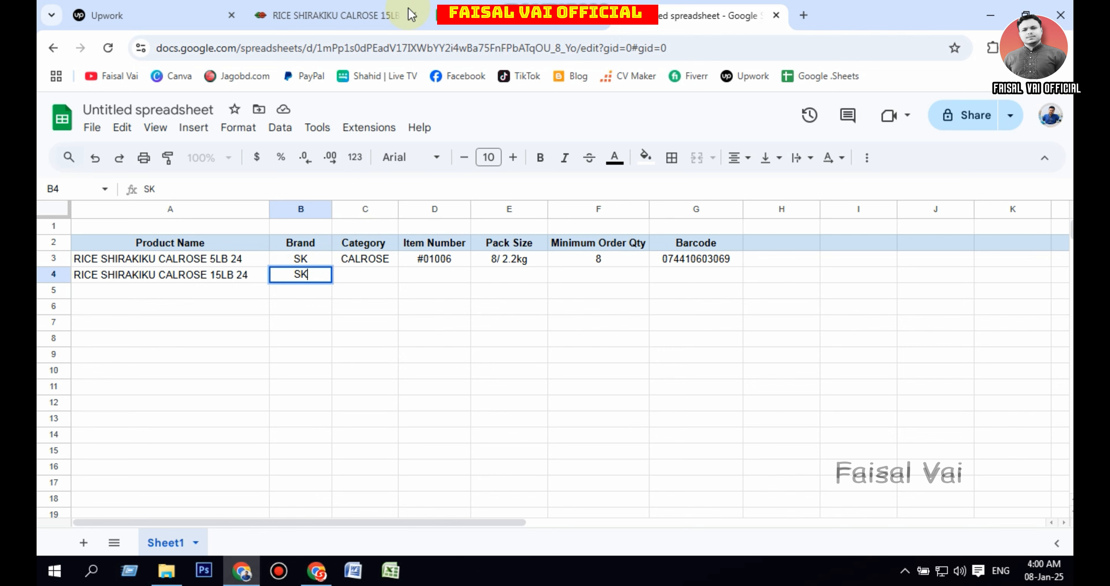
- Copy the category CALROSE from the 15LB Calrose product page into cell C4 of the spreadsheet
left_click(367, 15)
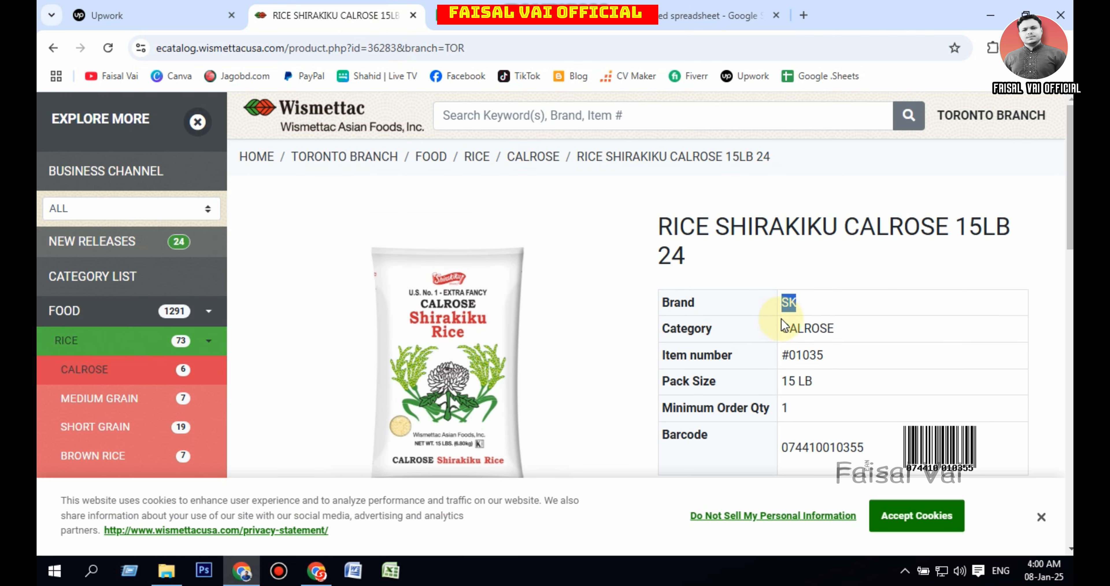
left_click_drag(785, 332, 831, 332)
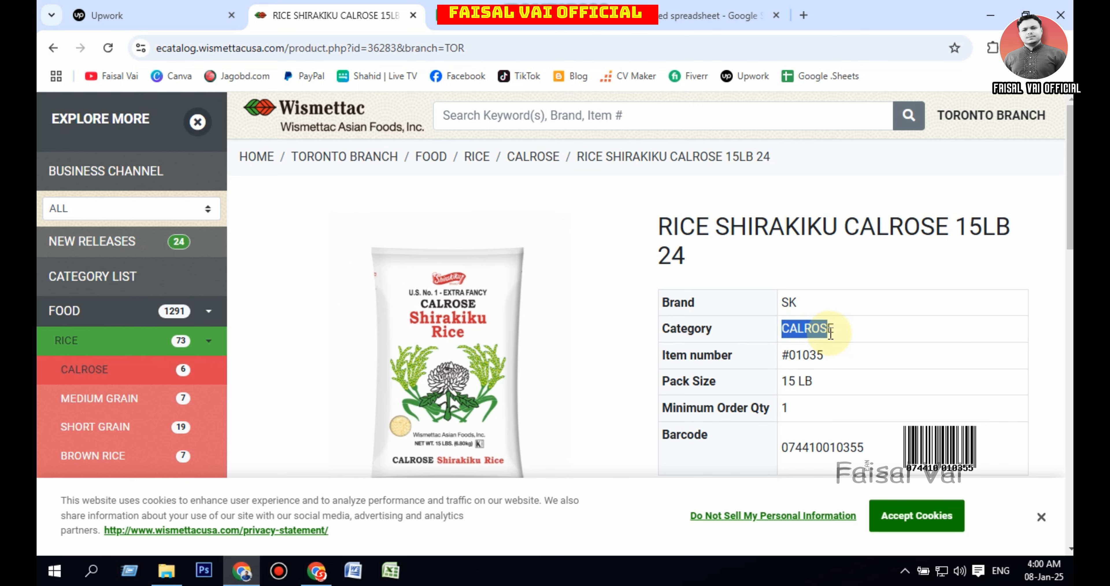
left_click(680, 15)
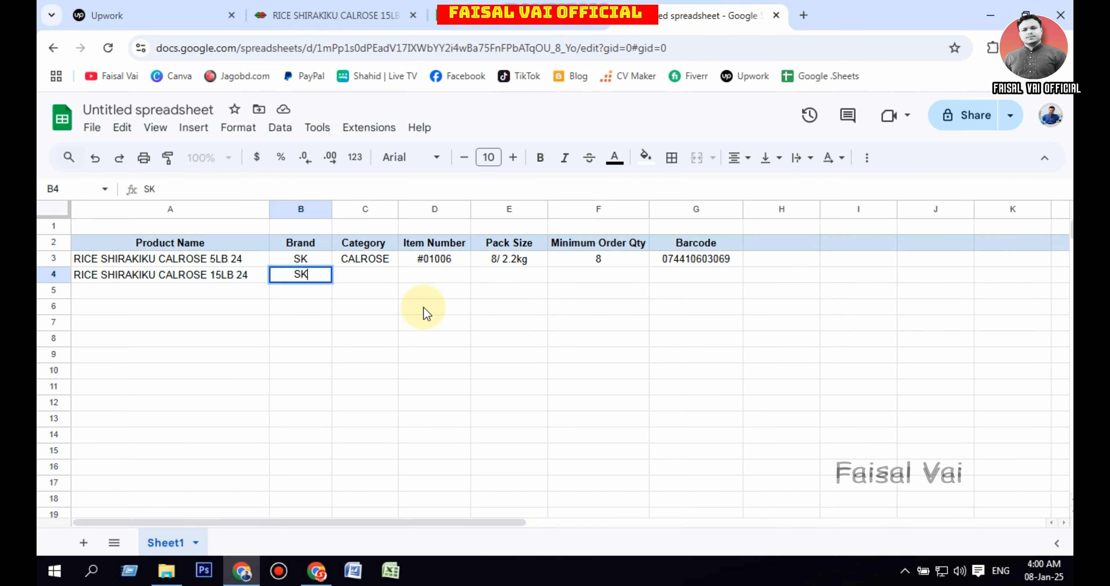
double_click(368, 277)
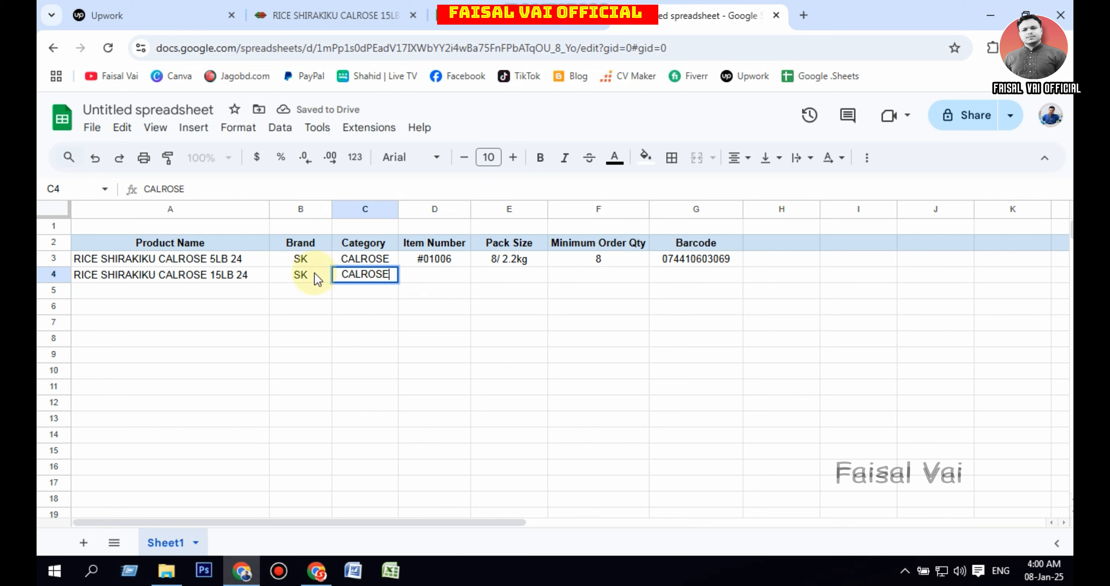
- Copy the item number #01035 from the 15LB Calrose product page into cell D4 of the spreadsheet
left_click(424, 278)
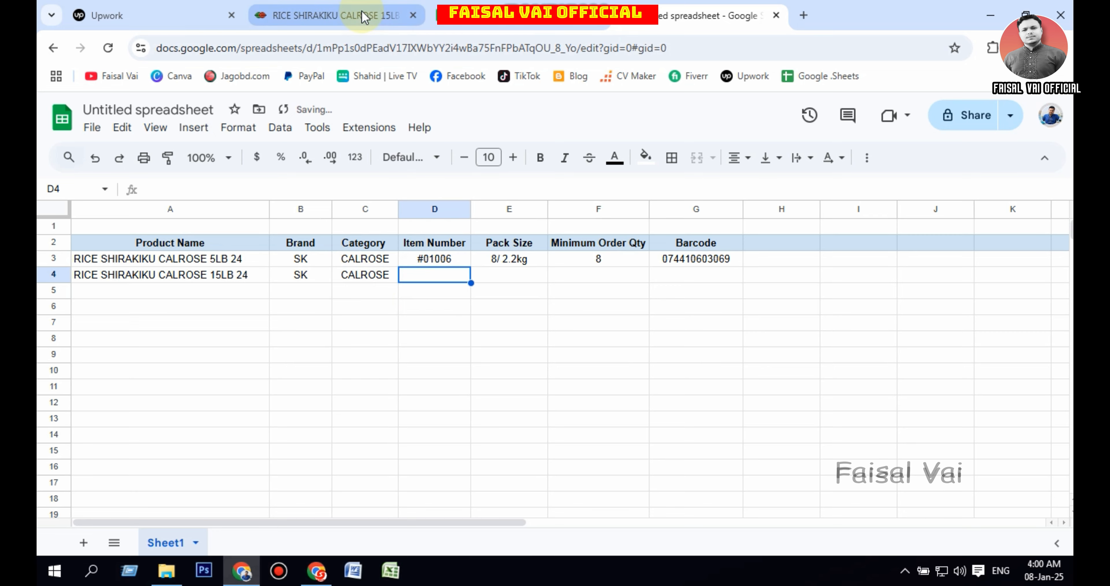
left_click(336, 15)
left_click_drag(784, 357, 804, 356)
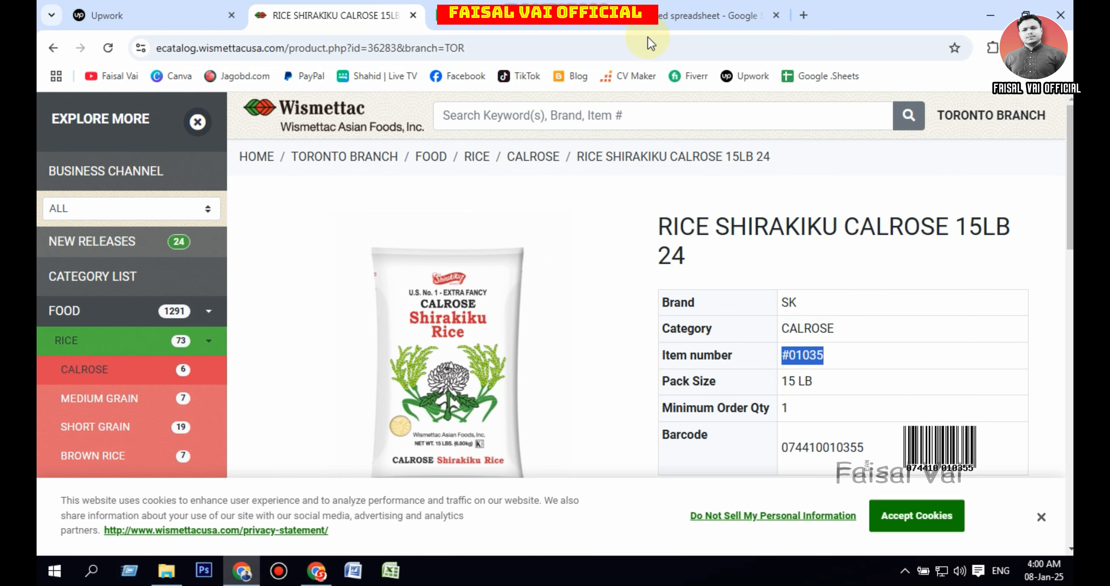
left_click(681, 16)
double_click(440, 285)
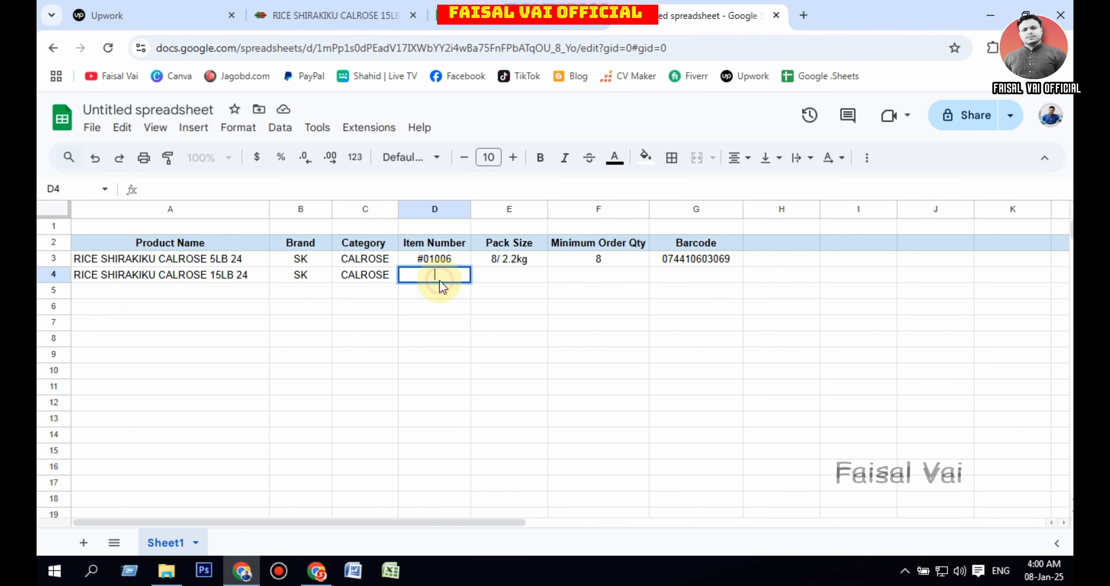
- Copy the pack size 15 LB from the 15LB Calrose product page into cell E4 of the spreadsheet
left_click(485, 277)
left_click(348, 27)
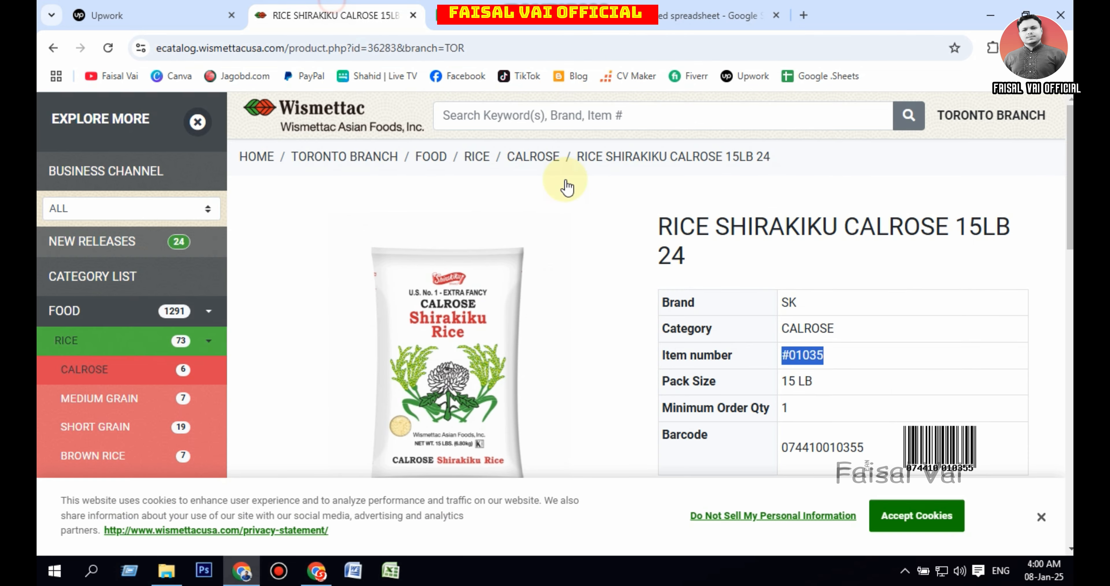
left_click_drag(783, 382, 807, 393)
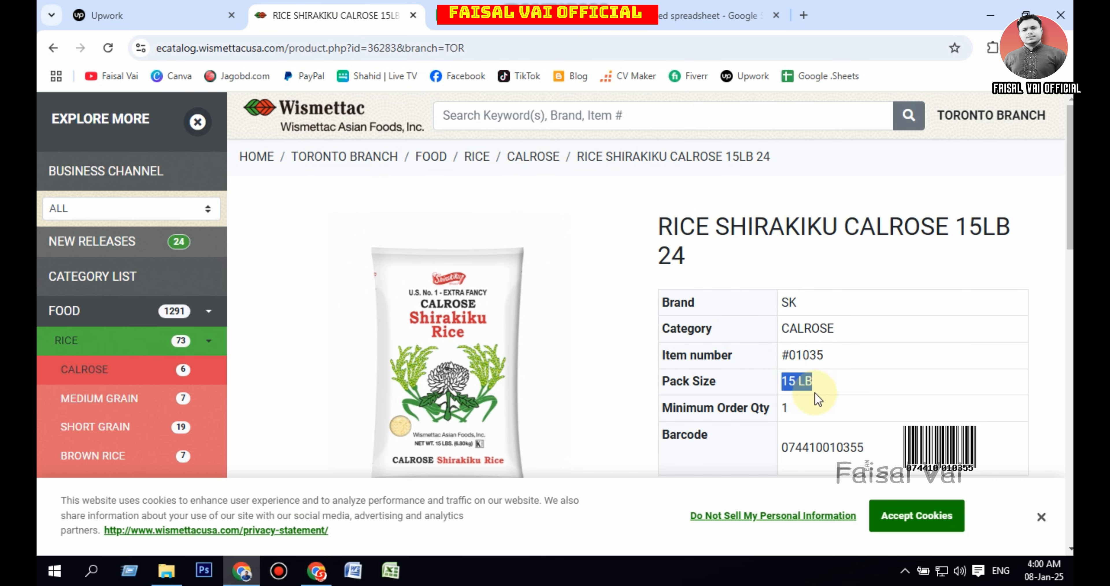
key("ctrl+c")
left_click(711, 15)
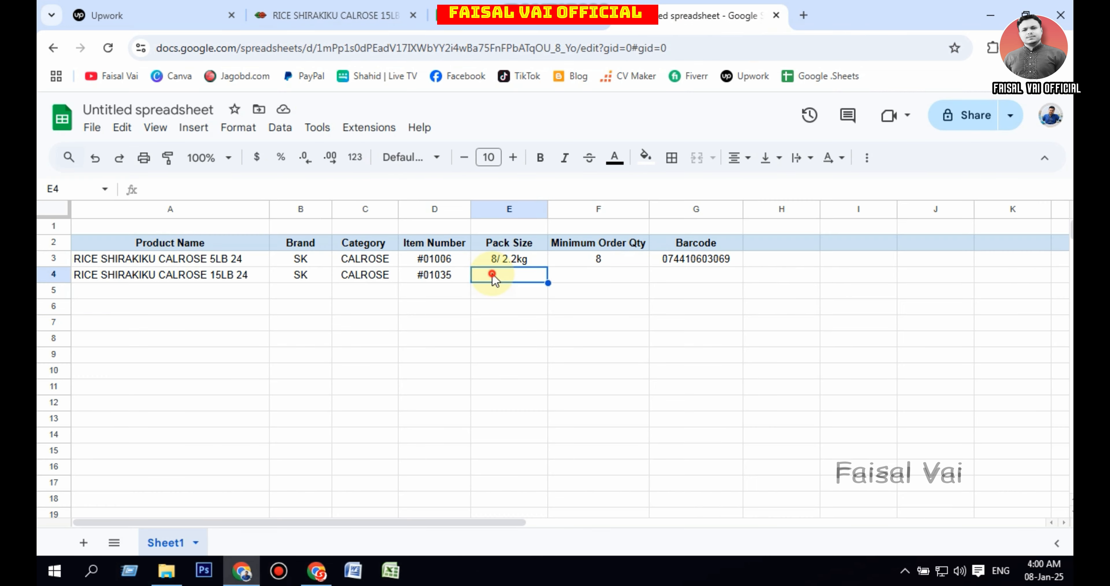
double_click(494, 274)
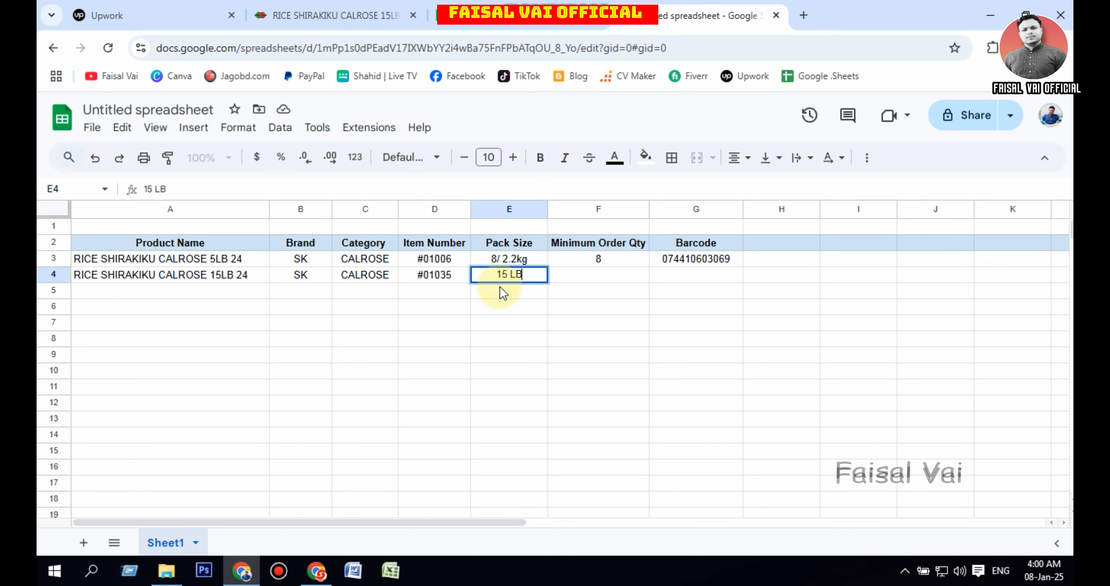
- Copy the barcode from the 15LB Calrose product page and enter the minimum order quantity 1 in cell F4 of the spreadsheet
left_click(581, 274)
left_click(321, 7)
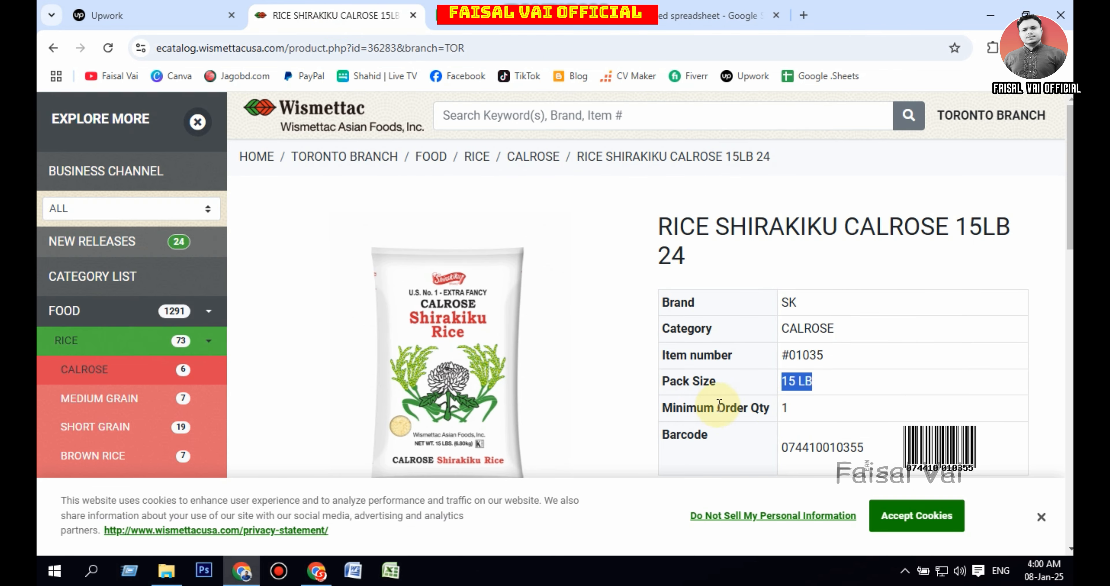
left_click(783, 403)
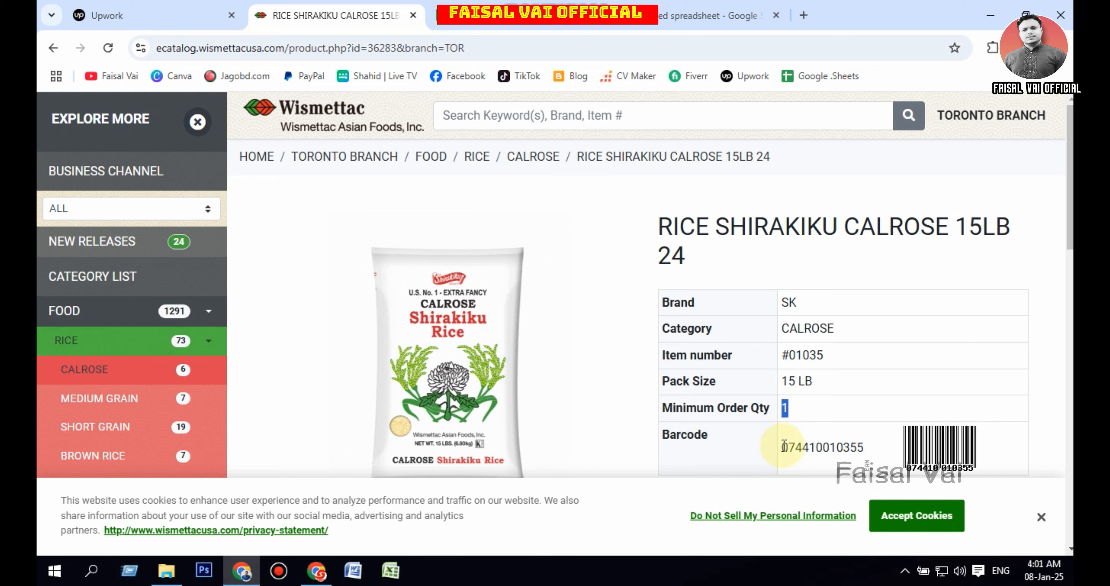
left_click_drag(782, 446, 849, 458)
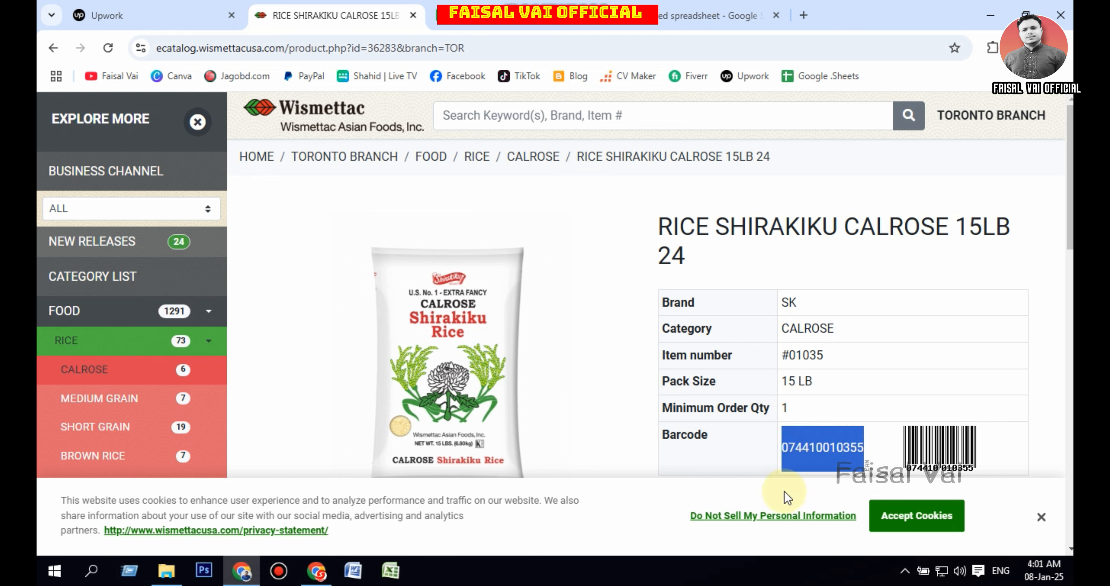
left_click(711, 15)
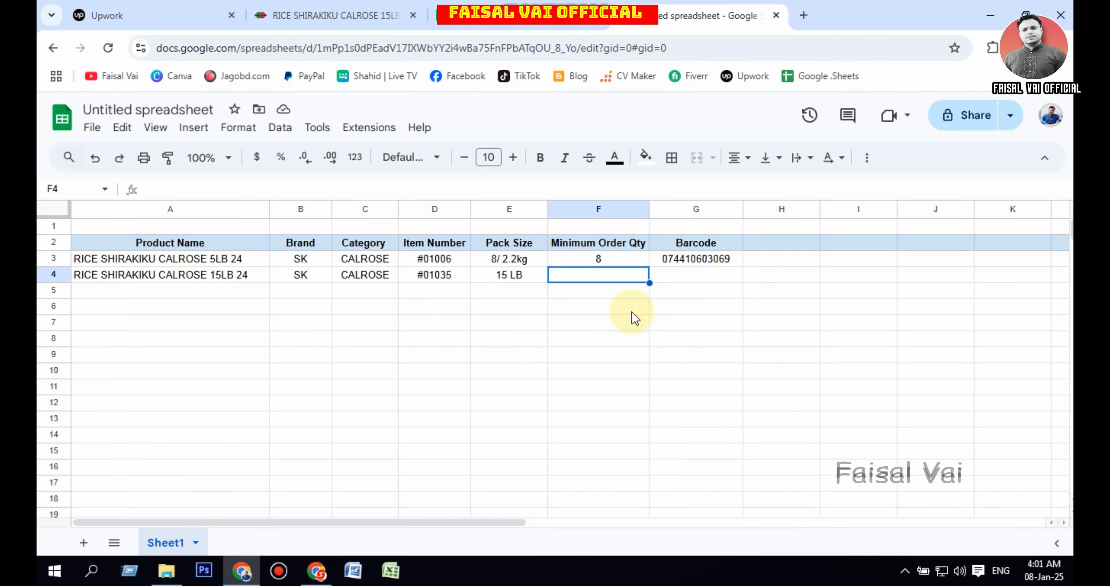
left_click(632, 274)
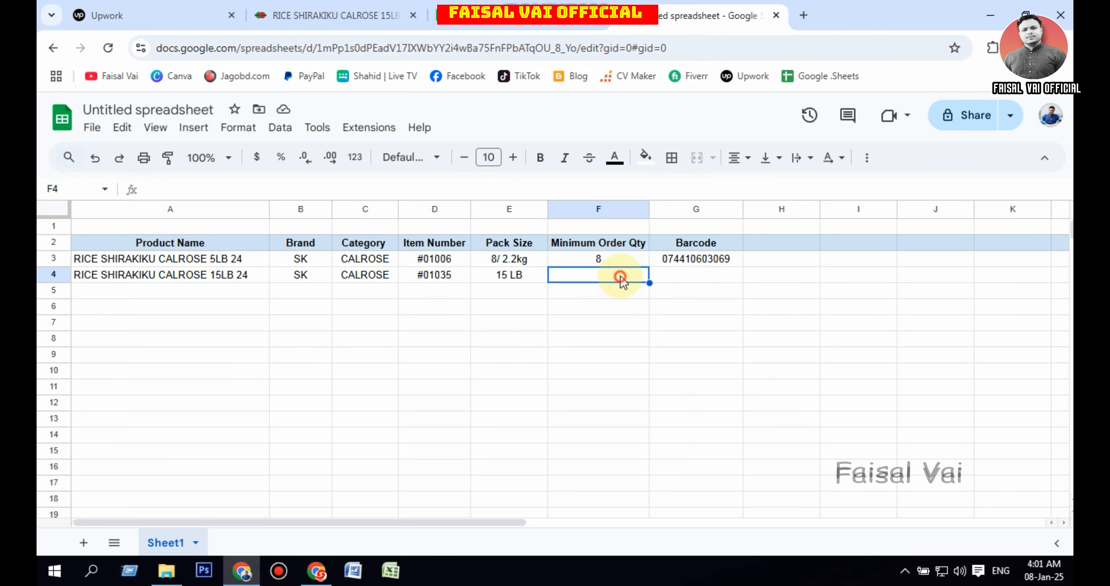
double_click(620, 277)
type("1")
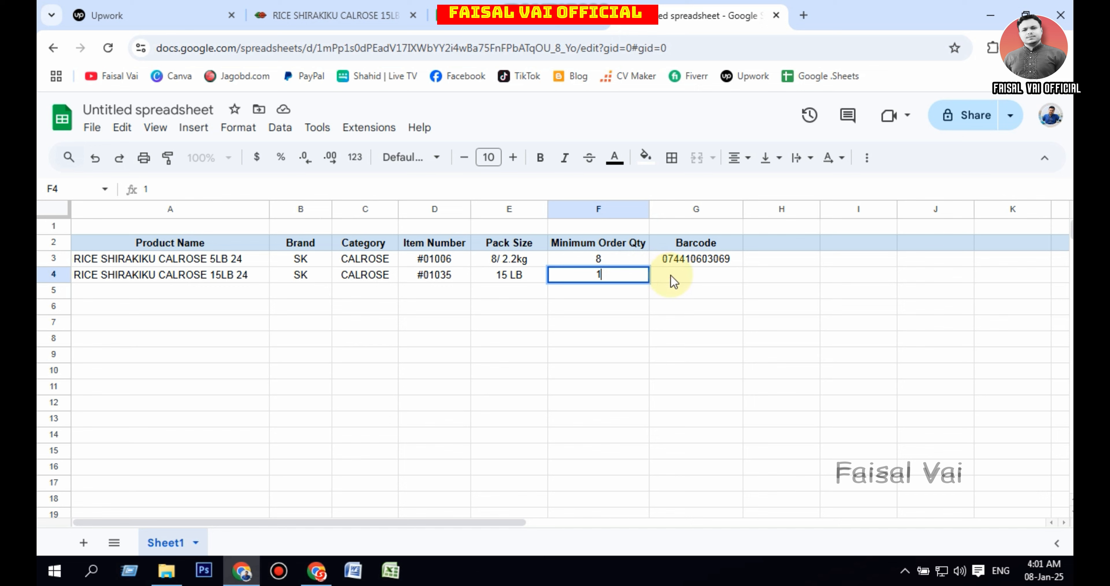
- Paste the copied 15LB Calrose barcode into cell G4
left_click(669, 275)
double_click(671, 274)
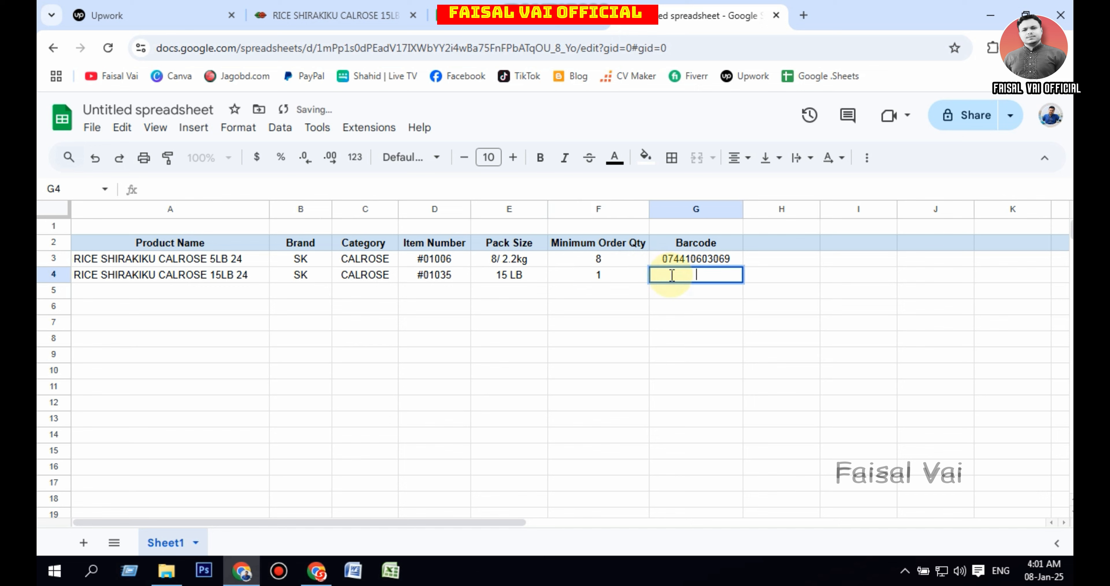
key("ctrl+v")
left_click(673, 314)
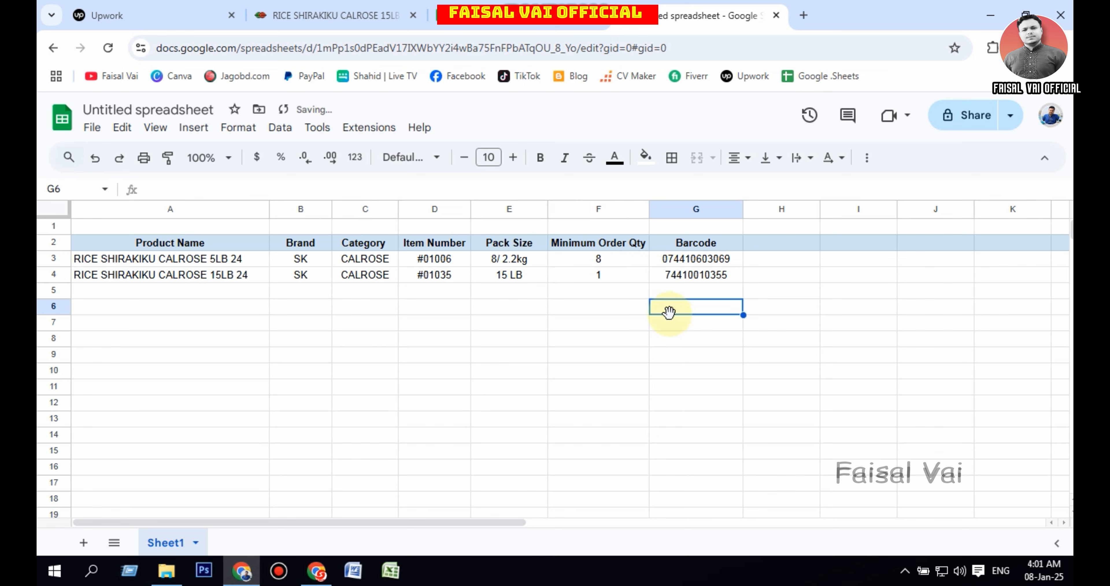
- Try to add the missing leading zero to the barcode in cell G4
left_click(666, 273)
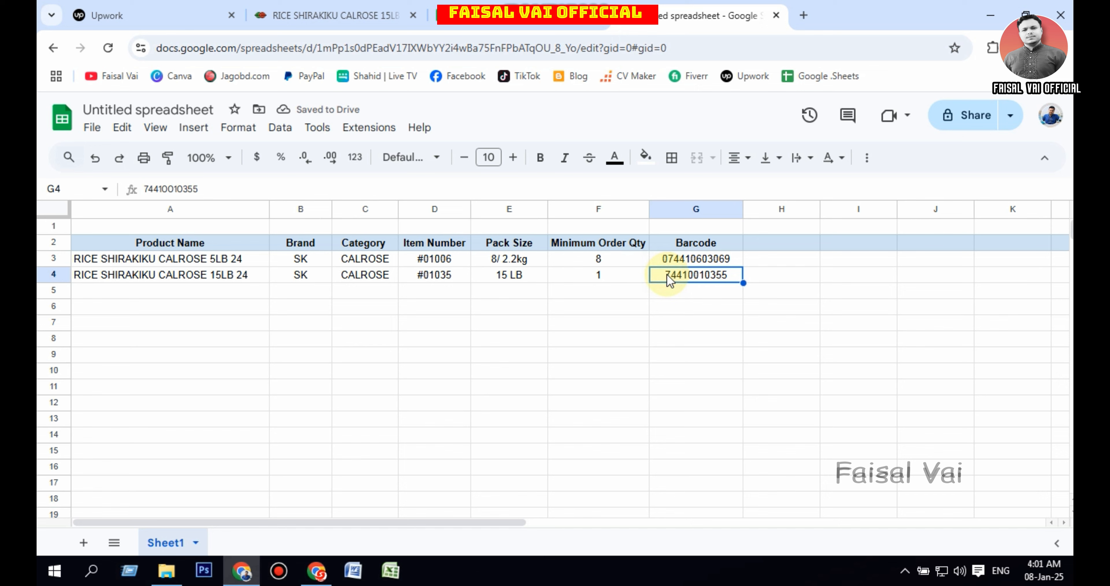
double_click(667, 273)
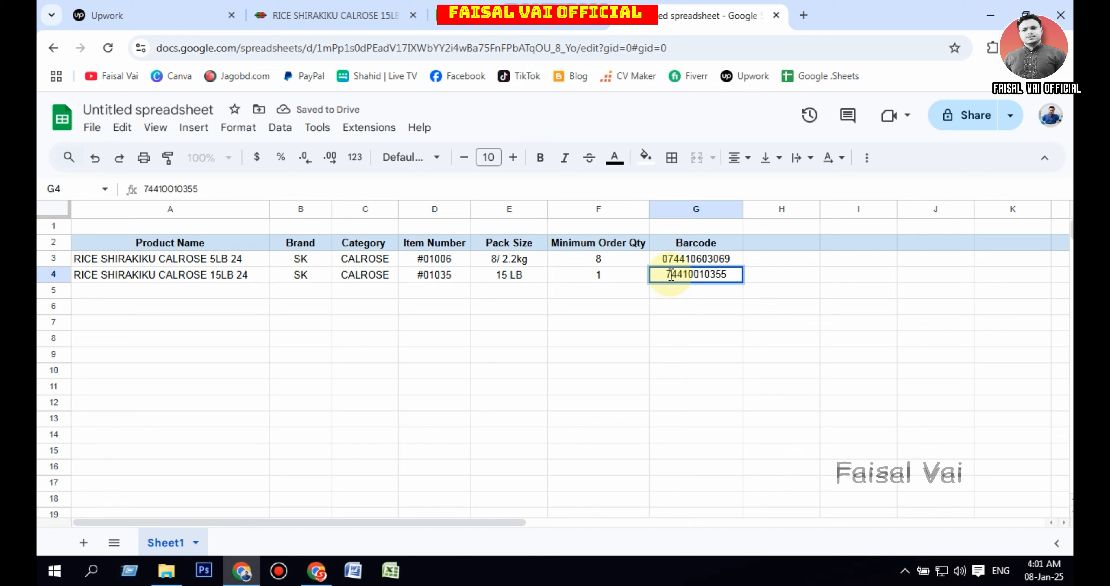
left_click(662, 271)
left_click(680, 306)
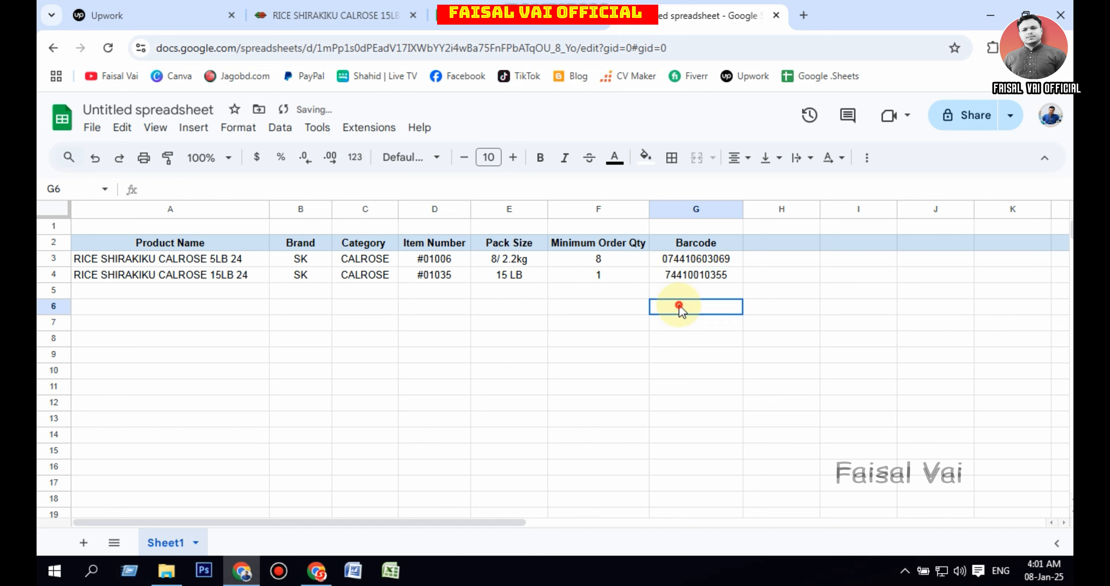
- Format the whole Barcode column G as plain text
left_click(673, 275)
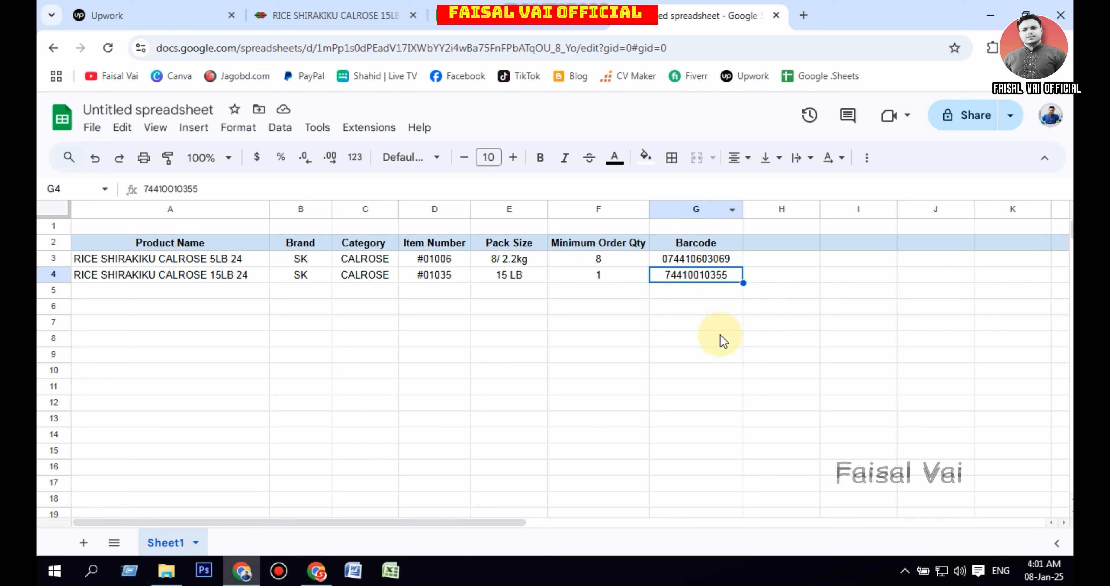
left_click(696, 211)
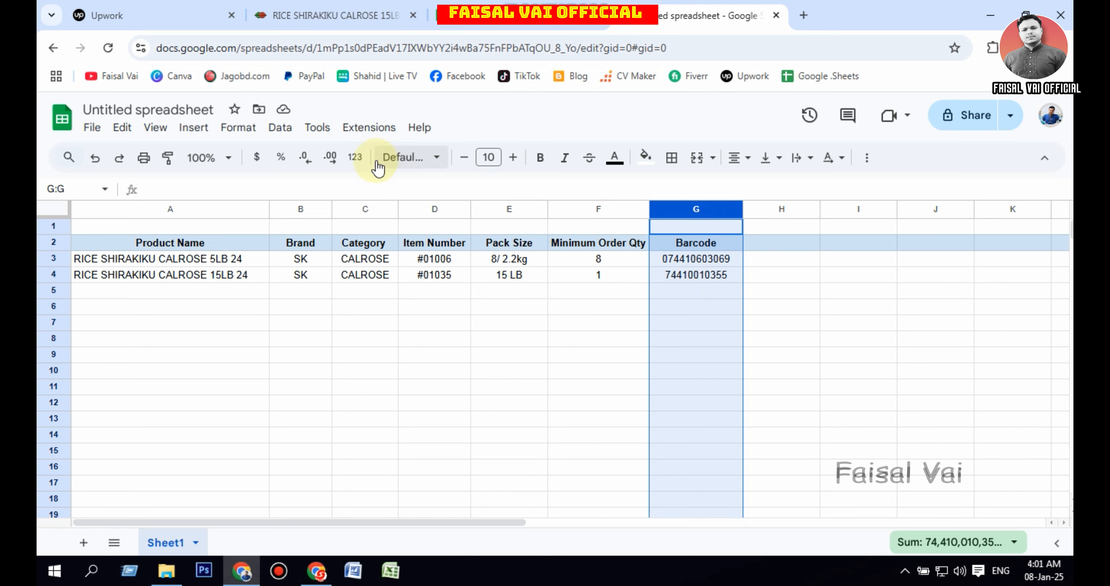
left_click(355, 157)
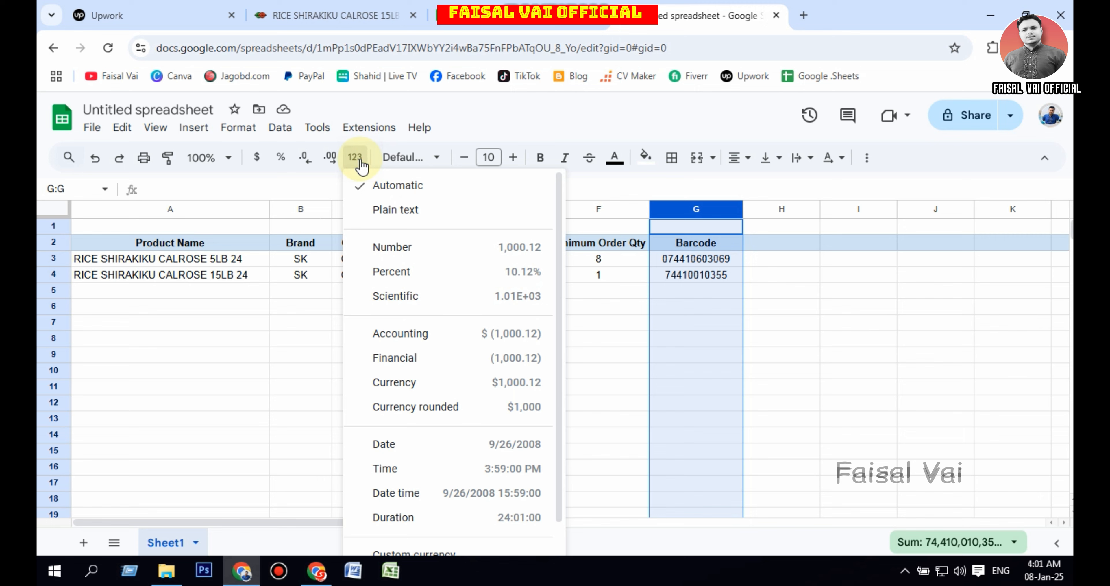
left_click(393, 210)
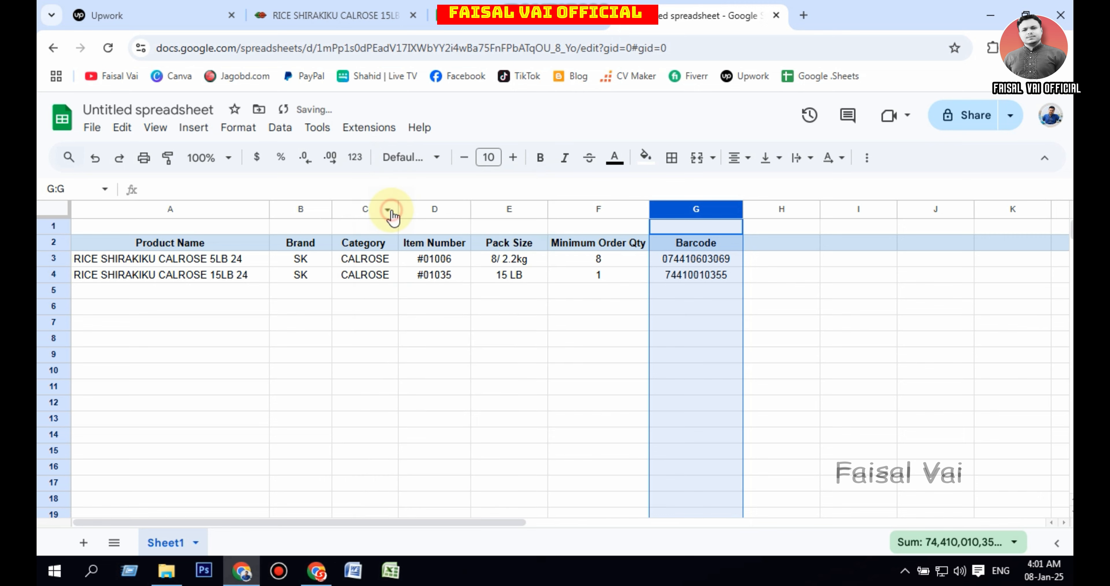
left_click(691, 292)
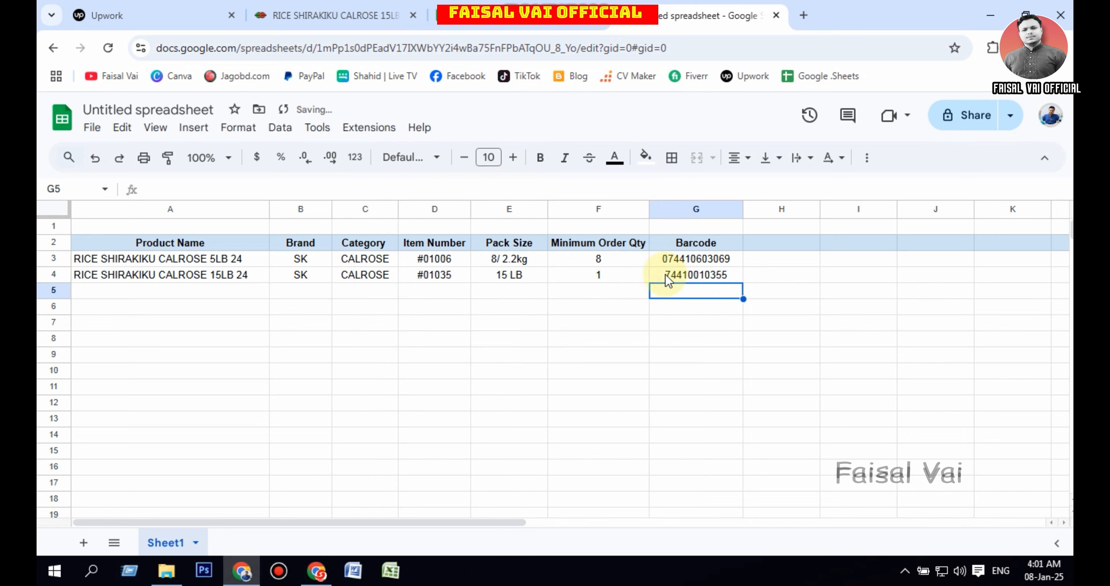
double_click(666, 274)
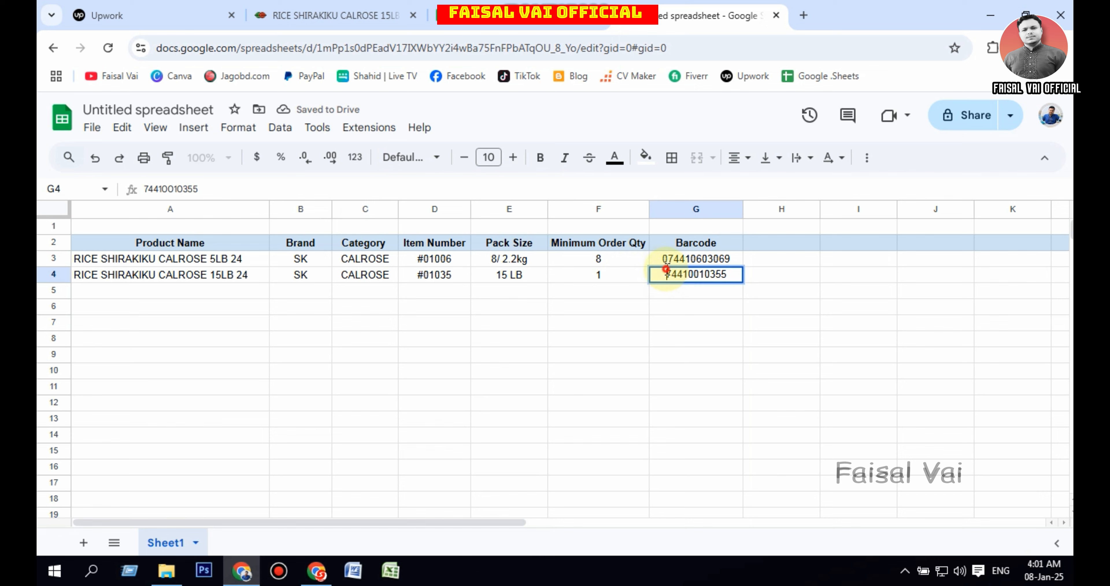
type("0")
left_click(691, 306)
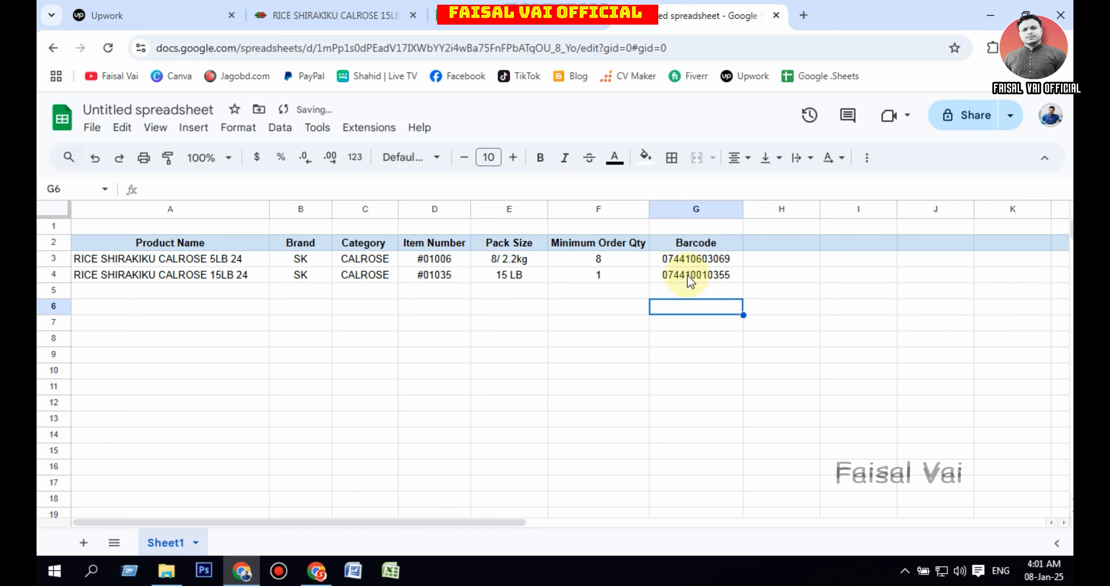
left_click(676, 279)
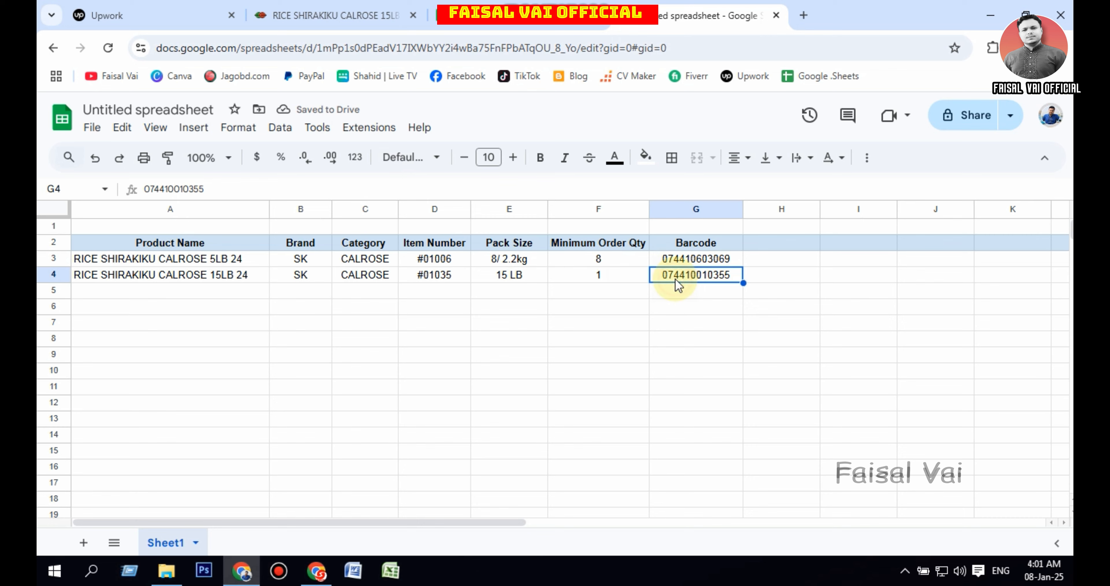
- Select cell A5 for the next product and open the RICE SHIRAKIKU CALROSE 40LB 24 page from the Calrose listing in the catalogue
left_click(112, 291)
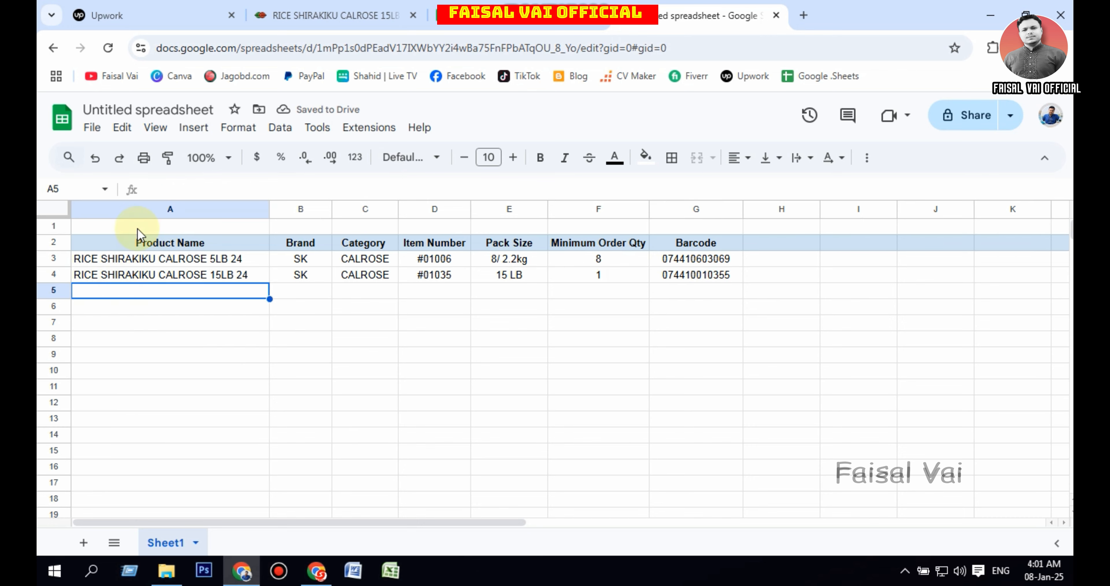
left_click(370, 16)
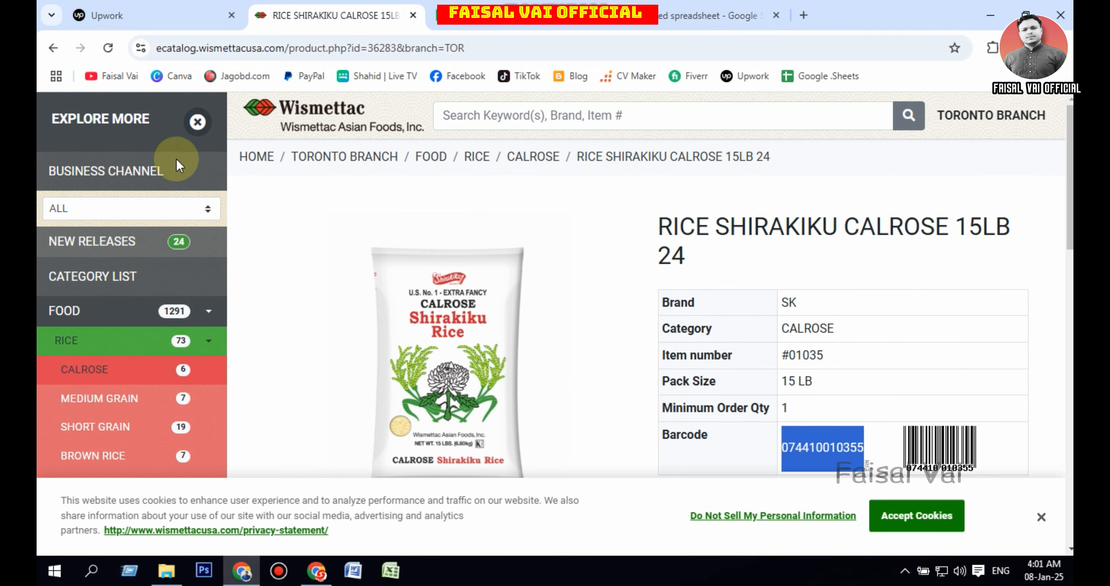
left_click(53, 47)
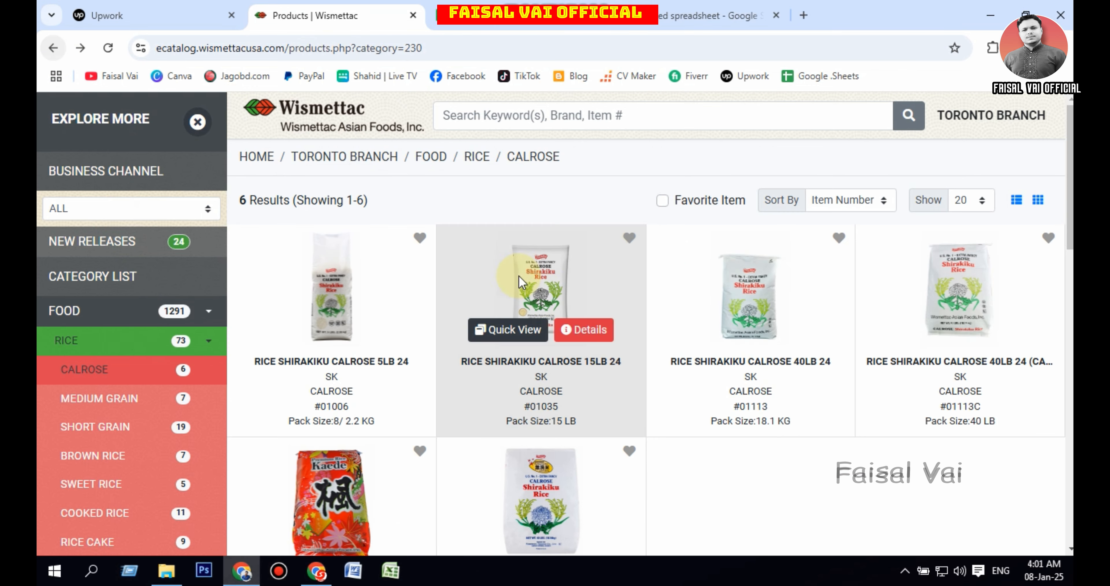
left_click(763, 280)
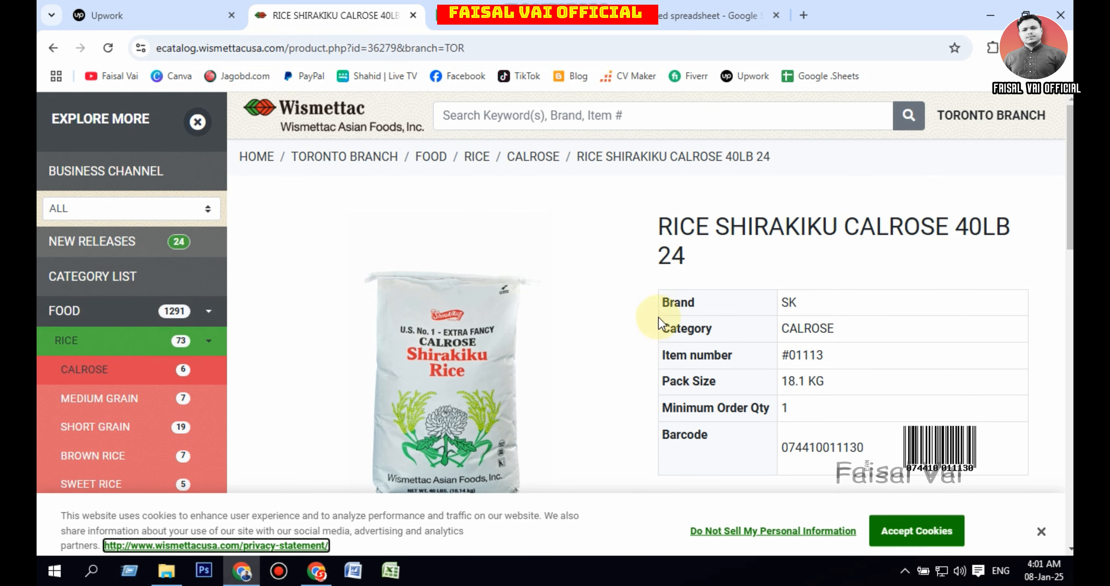
- Copy the product name RICE SHIRAKIKU CALROSE 40LB 24 from the catalogue page into cell A5 of the spreadsheet
left_click_drag(656, 219, 685, 258)
key("ctrl+c")
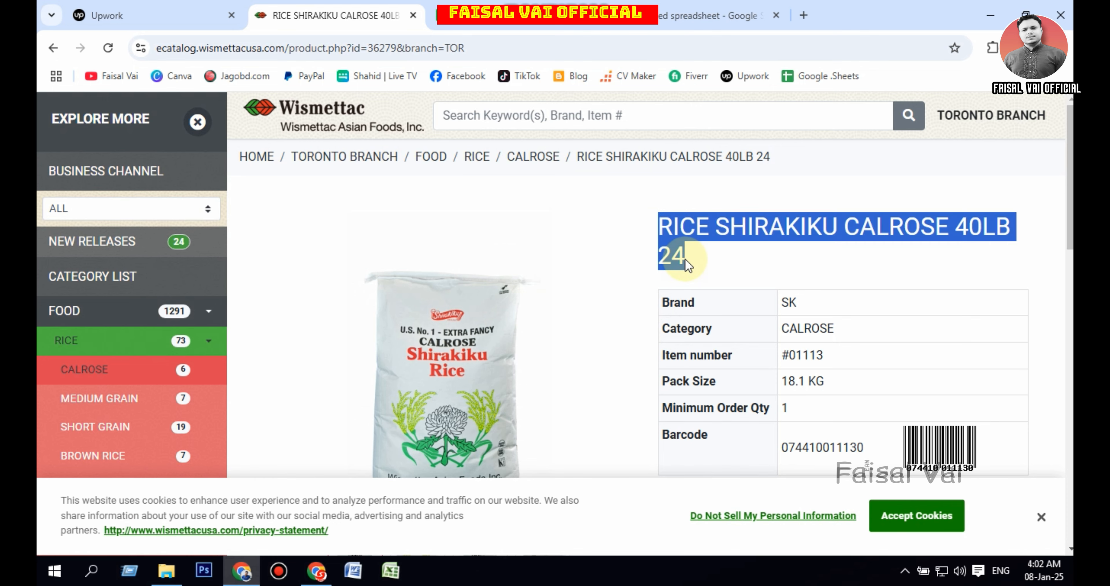
left_click(662, 8)
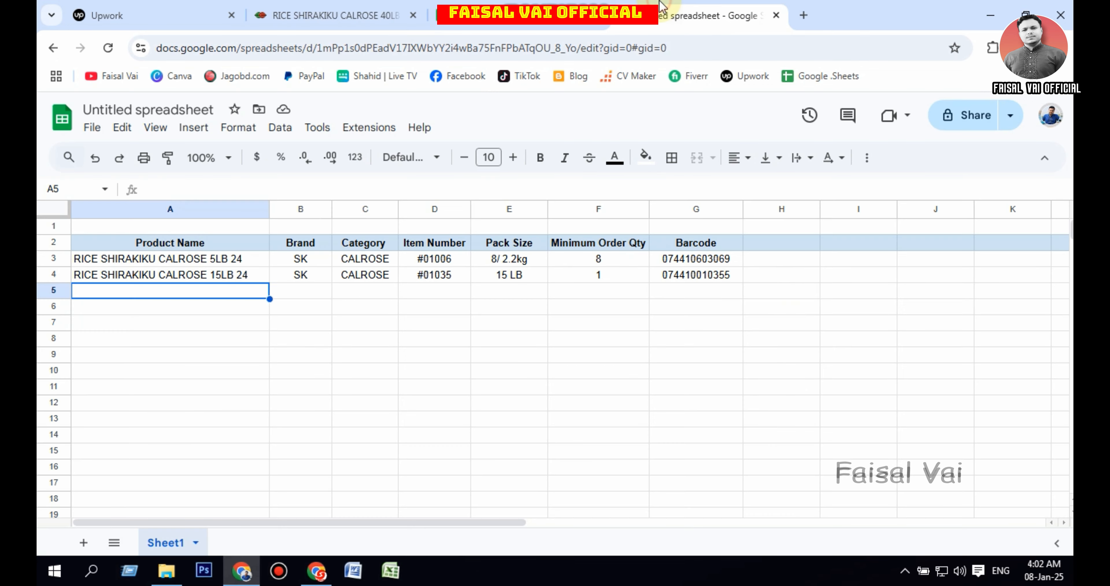
double_click(149, 289)
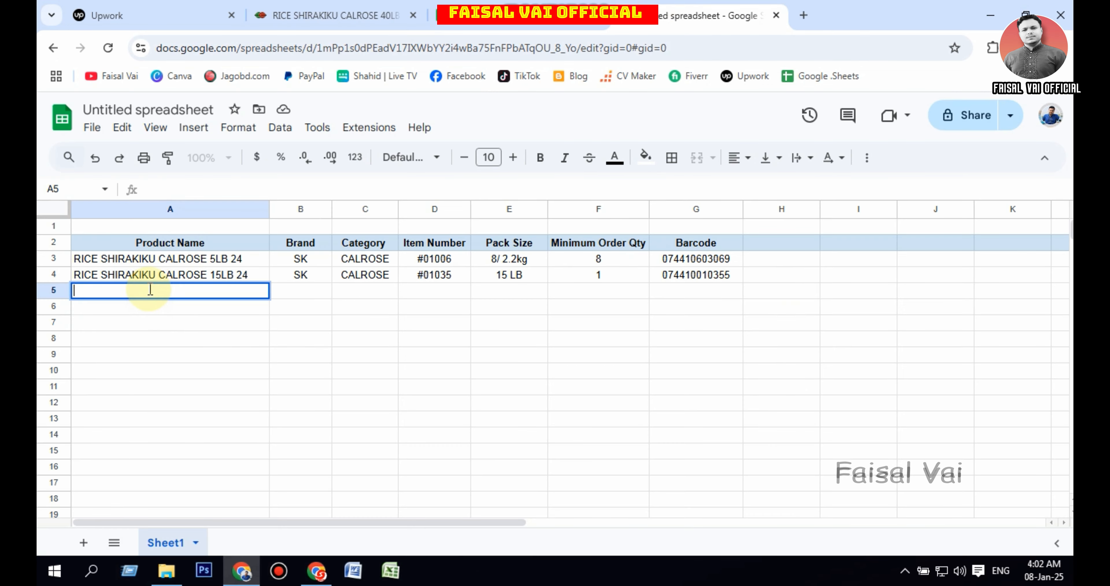
key("ctrl+v")
left_click(313, 295)
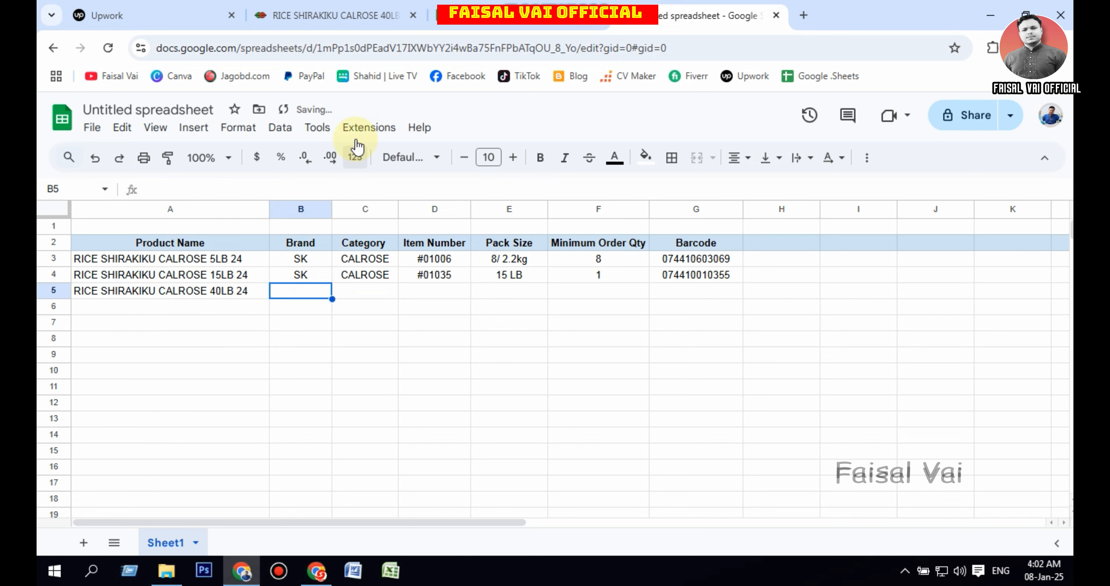
- Check the brand and category on the catalogue page and fill SK into B5 and CALROSE into C5 from the rows above
left_click(360, 13)
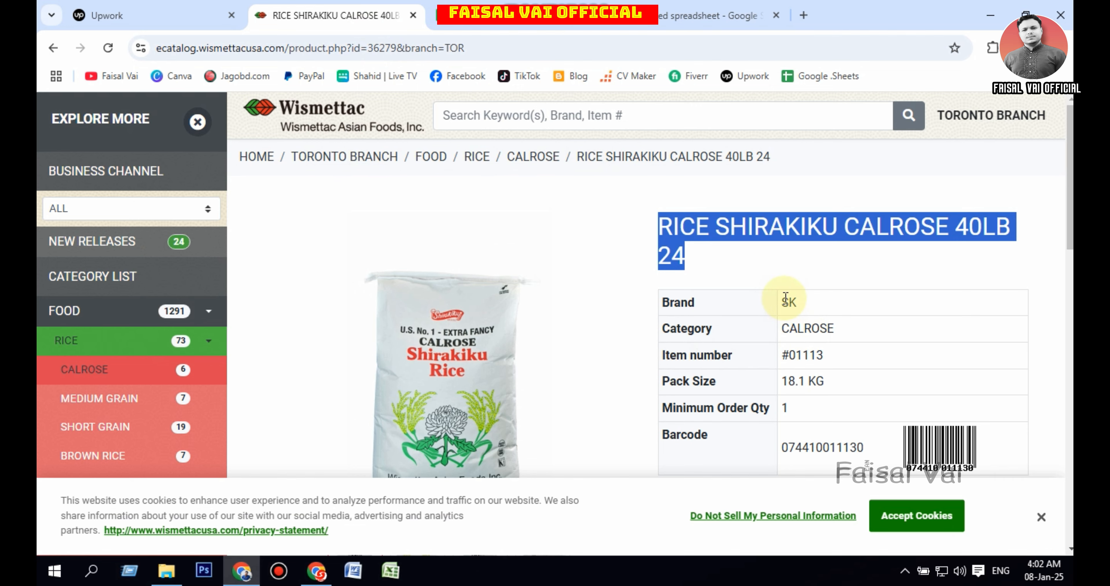
left_click(672, 15)
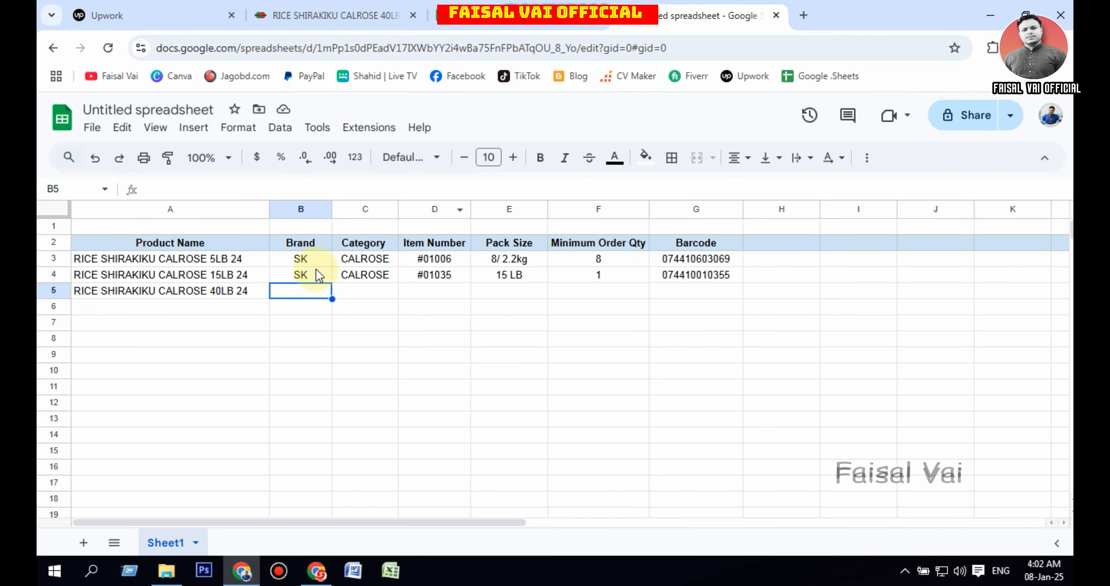
left_click_drag(302, 259, 315, 277)
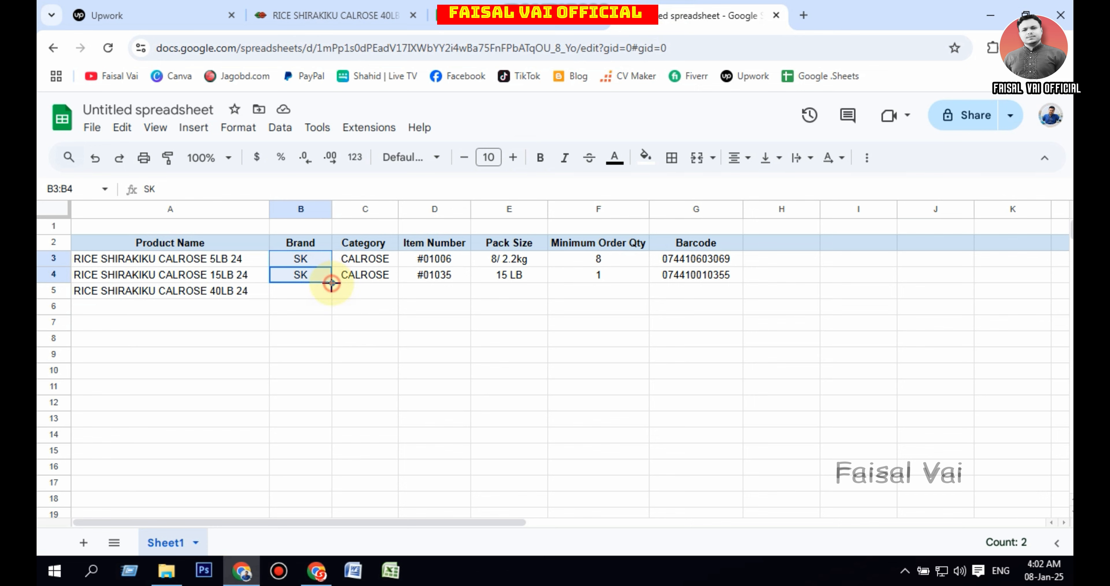
left_click_drag(330, 291, 333, 296)
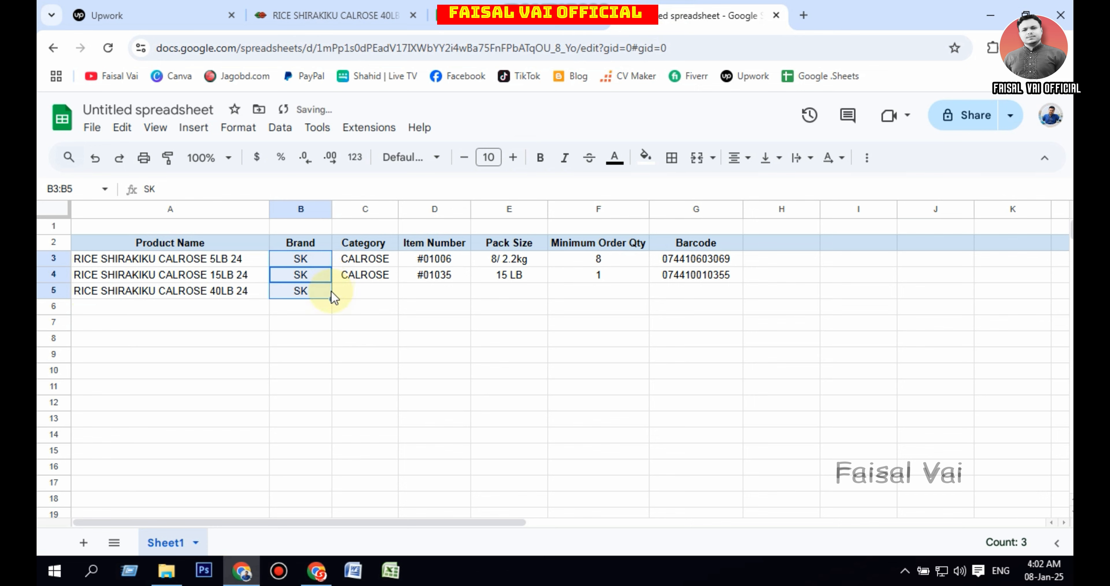
left_click(366, 274)
left_click_drag(399, 283, 398, 296)
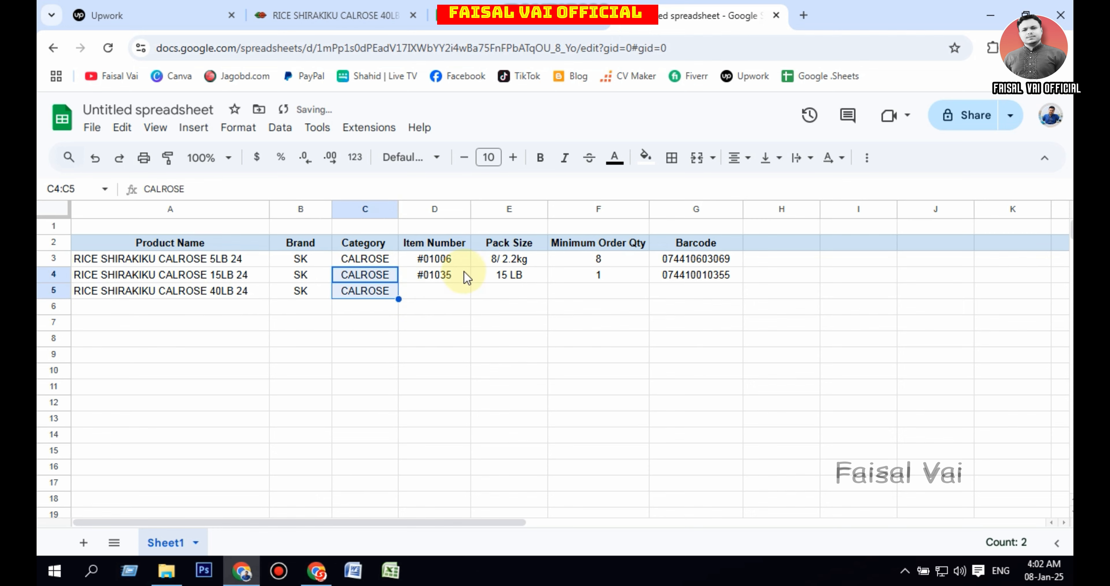
- Copy the item number #01113 from the catalogue page into cell D5 of the spreadsheet
left_click(441, 289)
left_click(331, 15)
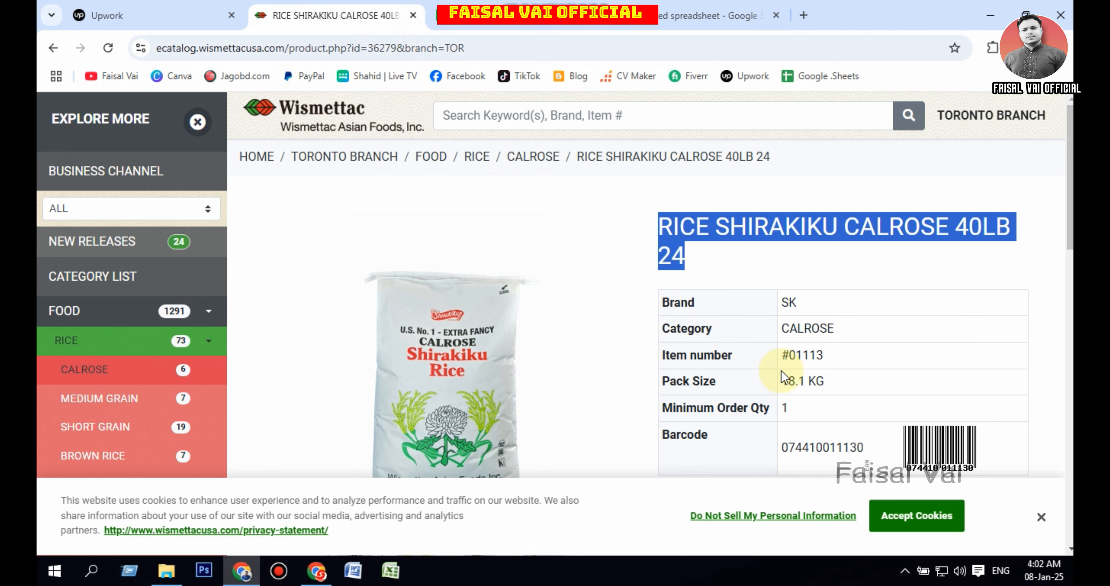
left_click_drag(784, 353, 823, 355)
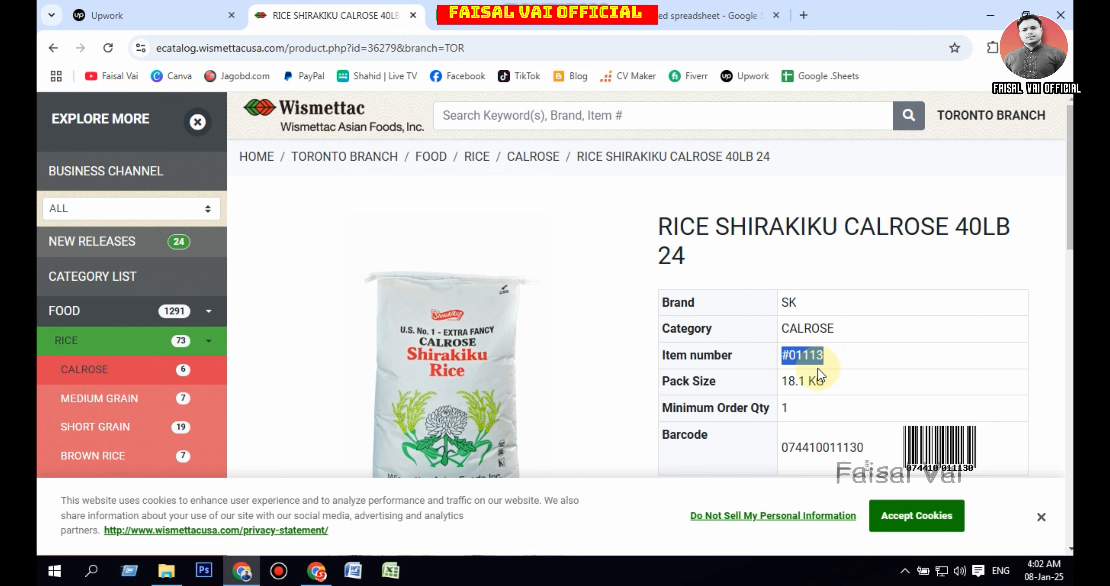
key("ctrl+c")
left_click(711, 15)
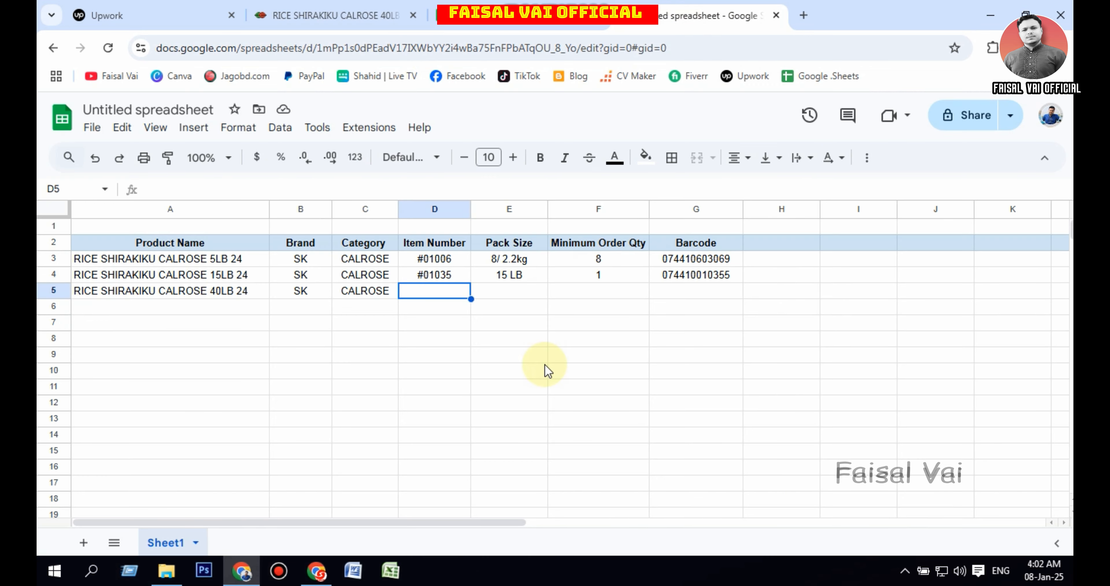
double_click(443, 290)
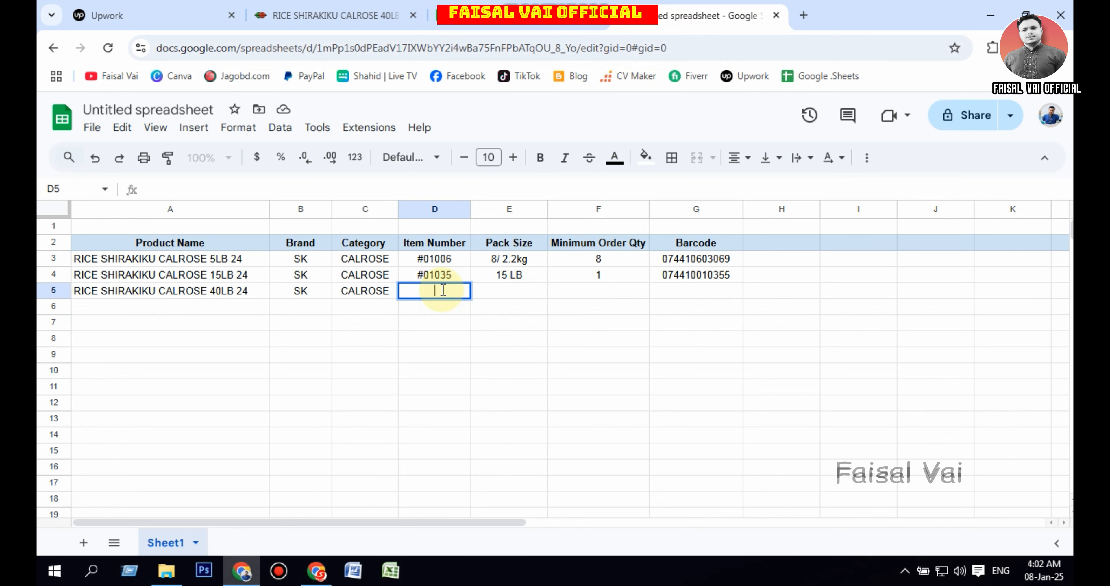
key("ctrl+v")
left_click(511, 293)
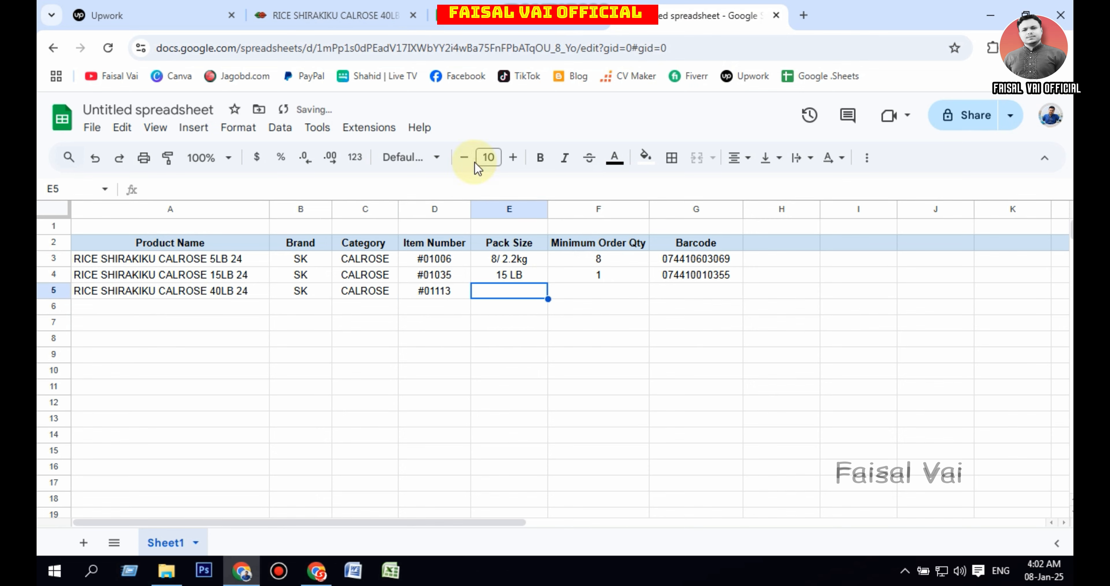
- Transfer the pack size 18.1 KG from the catalogue page into cell E5 of the spreadsheet
left_click(371, 16)
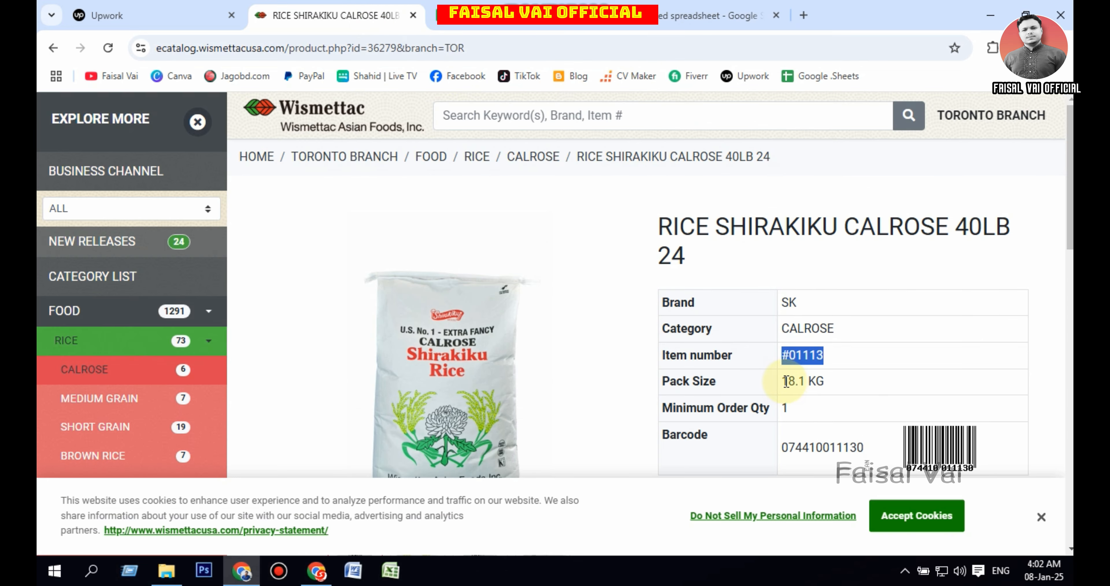
left_click_drag(782, 381, 816, 382)
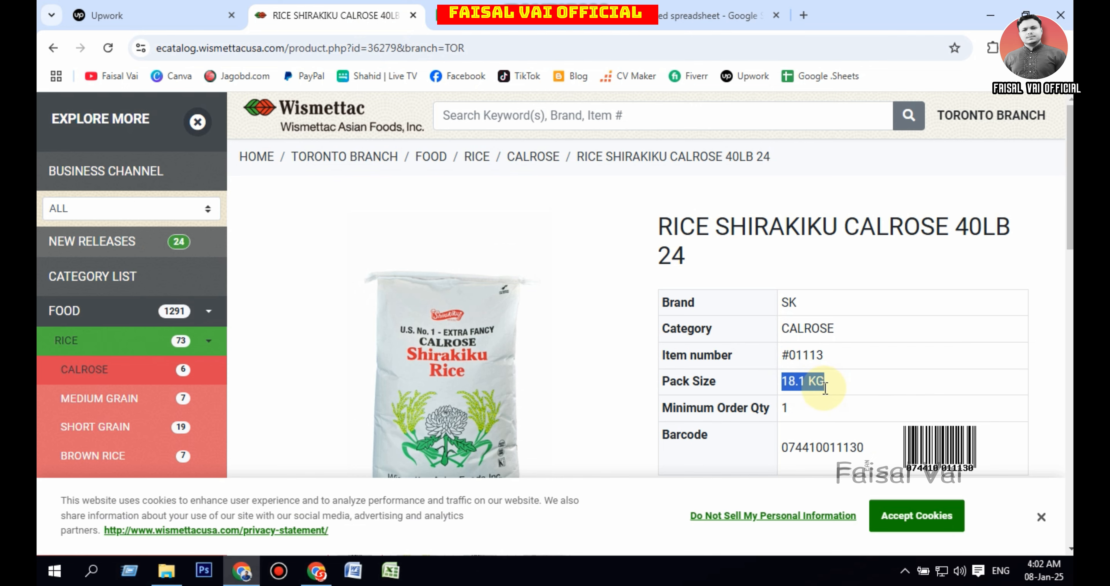
left_click(711, 15)
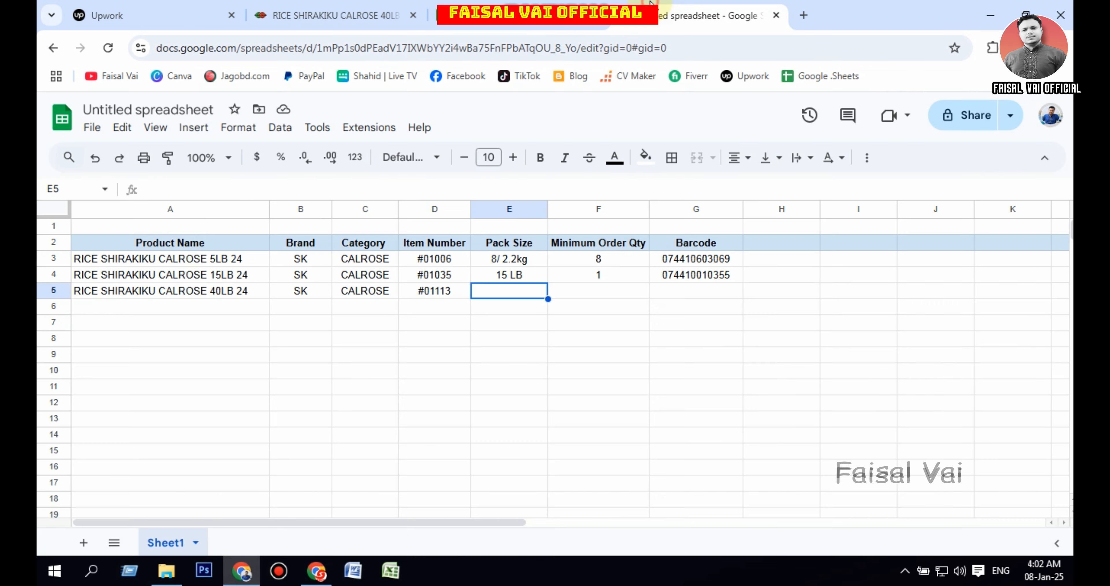
double_click(509, 292)
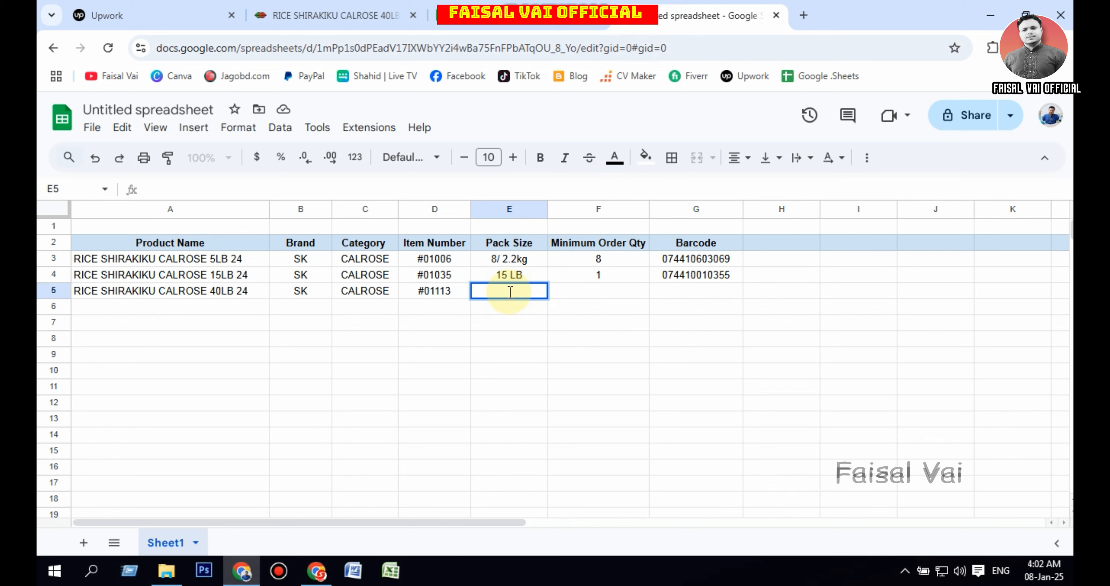
type("18.1 KG")
left_click(589, 290)
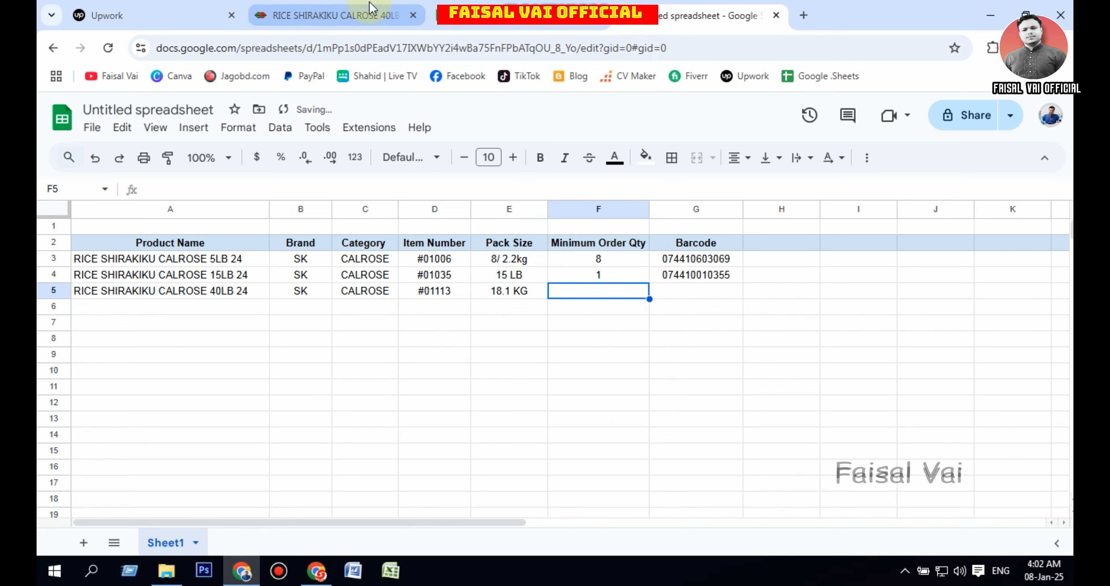
left_click(364, 15)
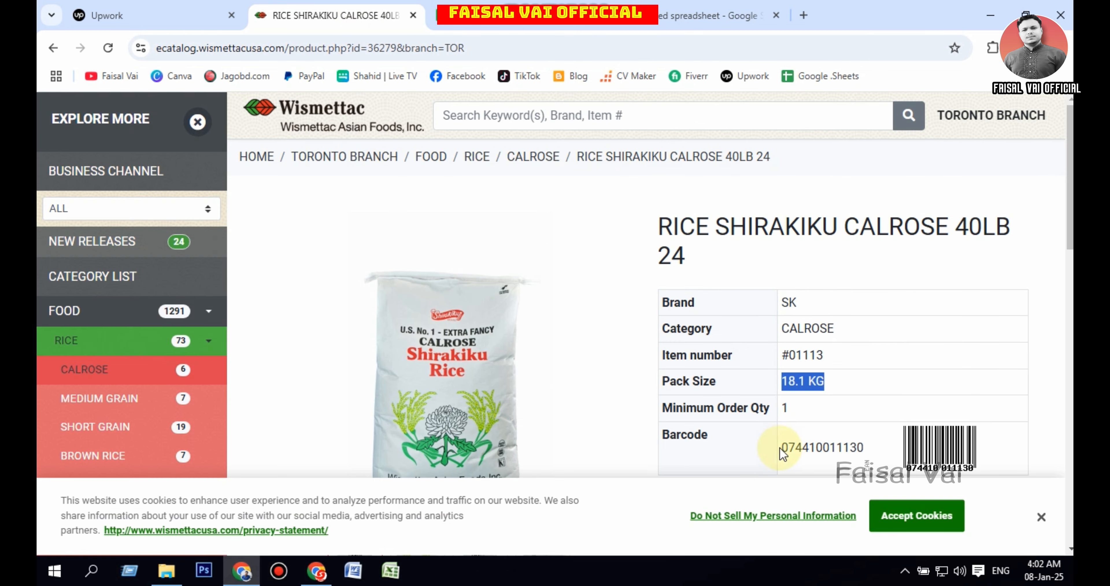
left_click_drag(785, 449, 865, 448)
key("ctrl+c")
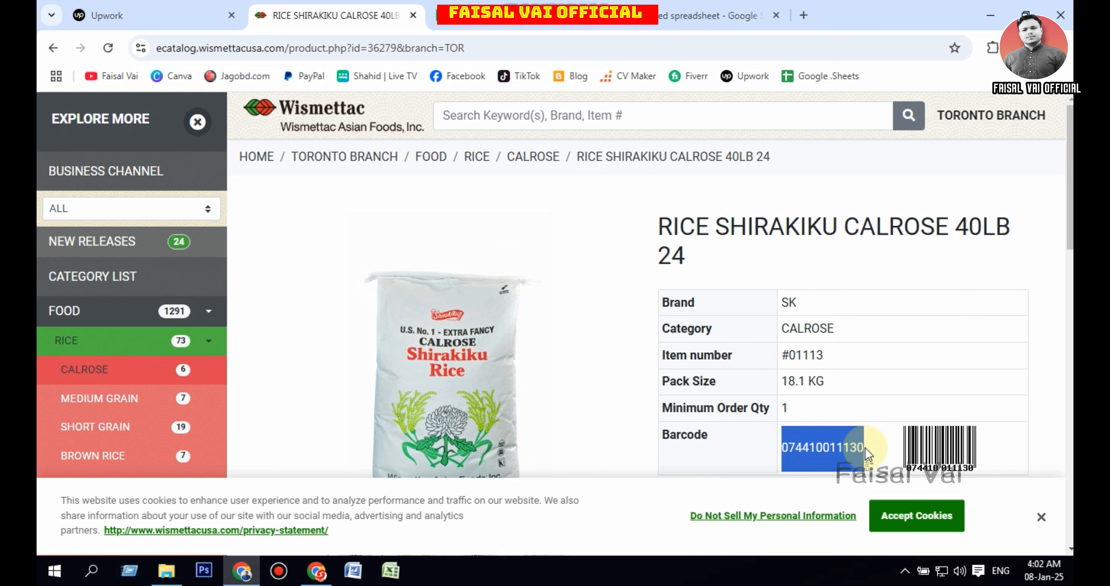
left_click(690, 15)
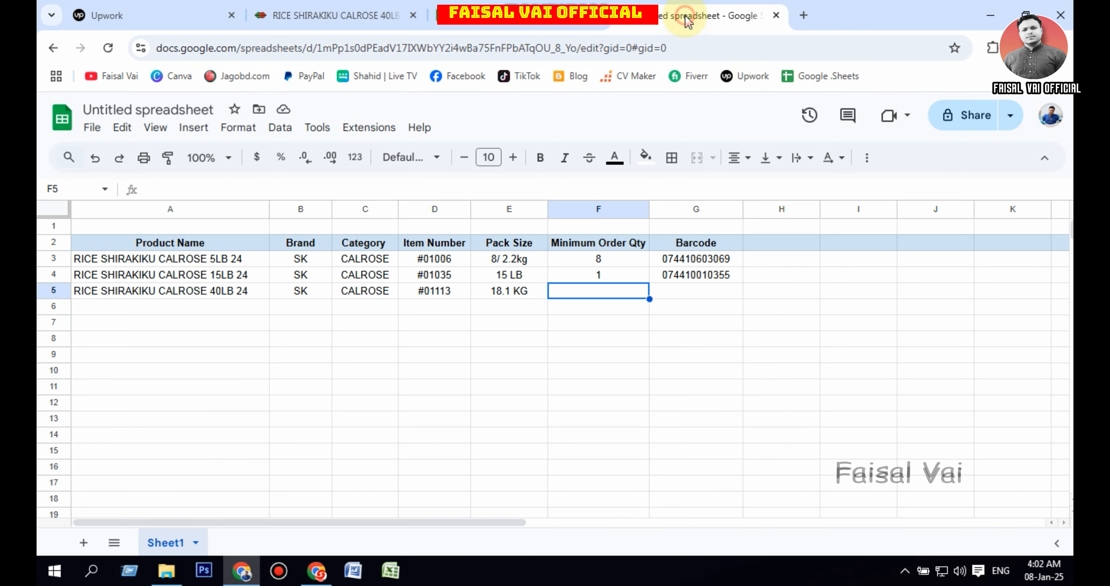
left_click(691, 293)
double_click(692, 293)
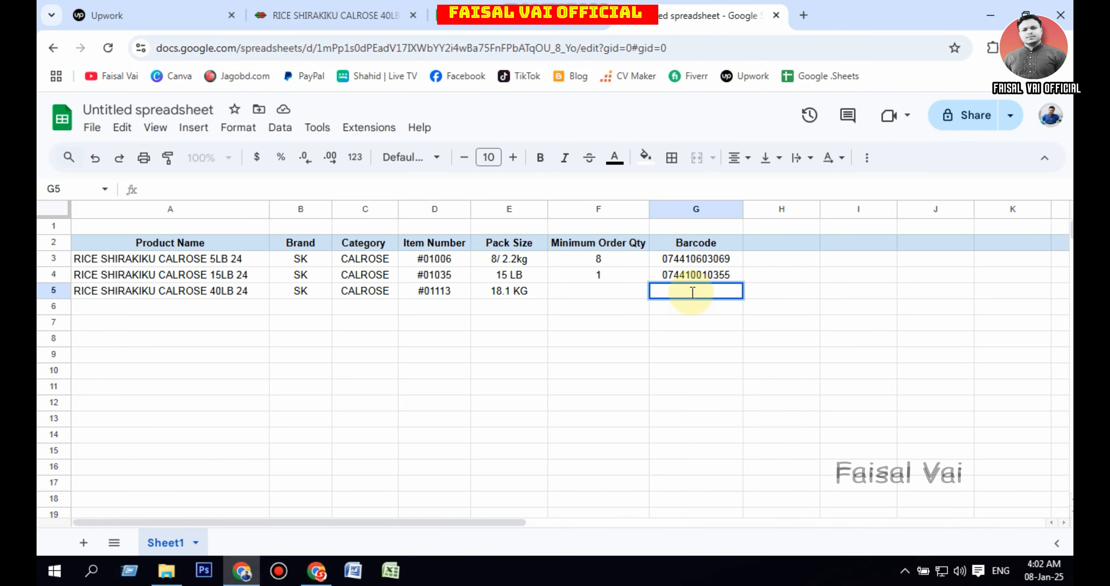
key("ctrl+v")
key("Return")
- Enter 1 as the minimum order quantity in cell F5
left_click(625, 291)
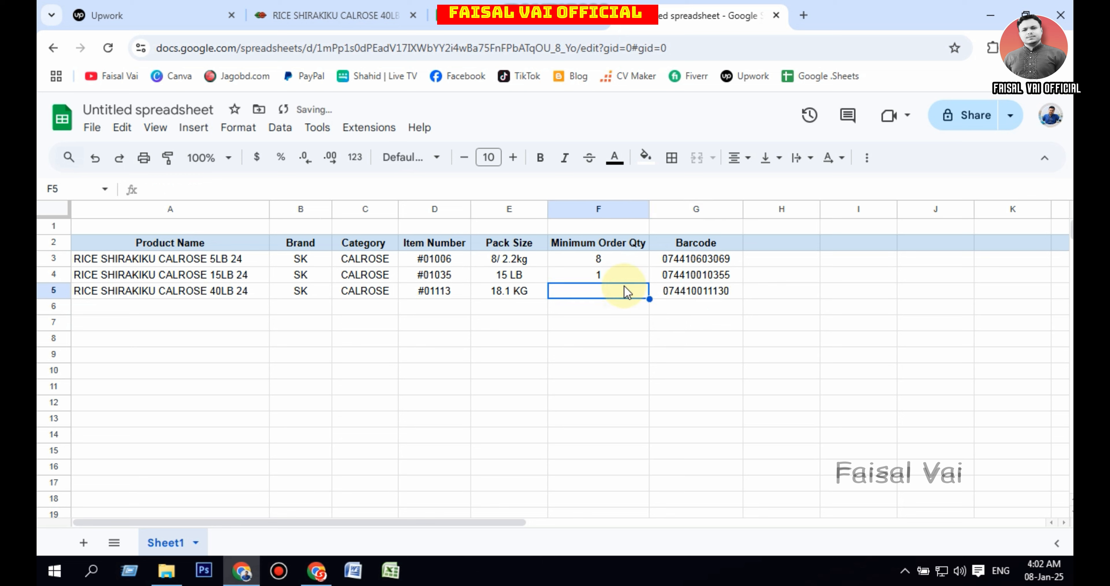
type("1")
left_click(629, 351)
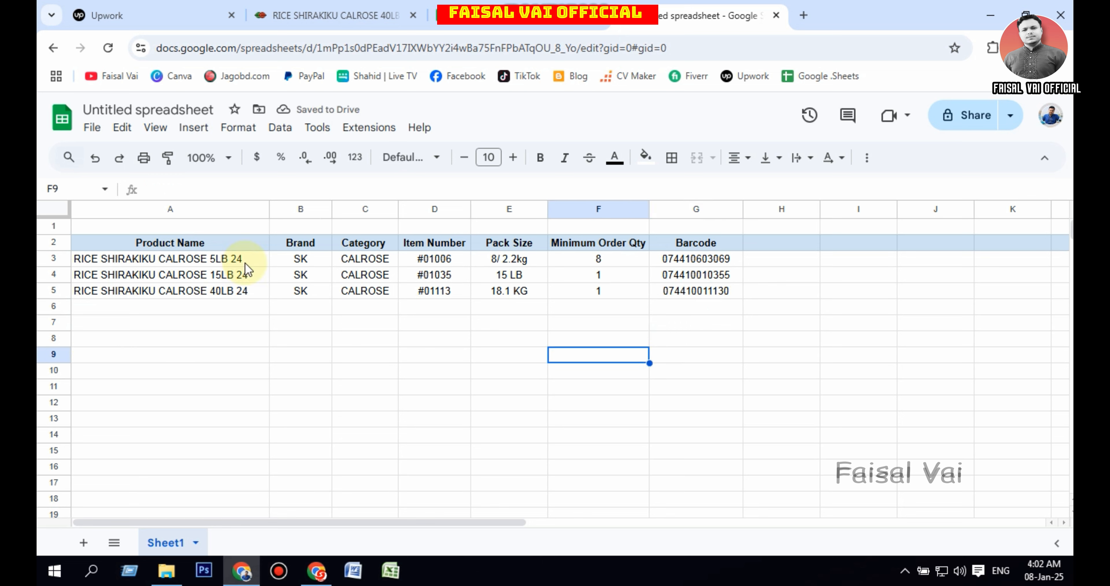
- Return to the Wismettac catalogue and examine the subcategories listed under Rice
left_click(337, 16)
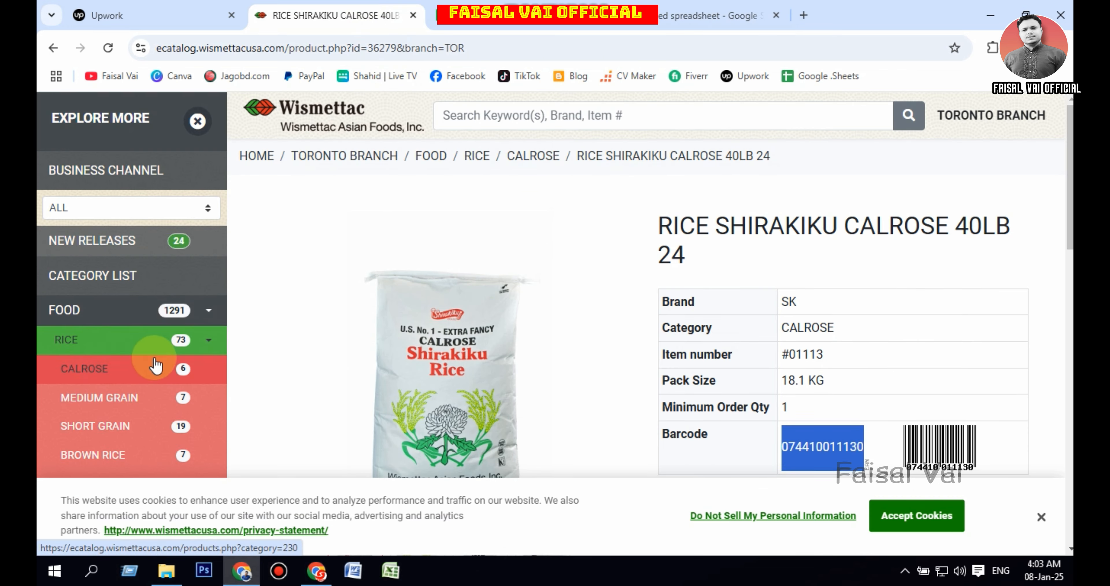
scroll(156, 365, "down", 2)
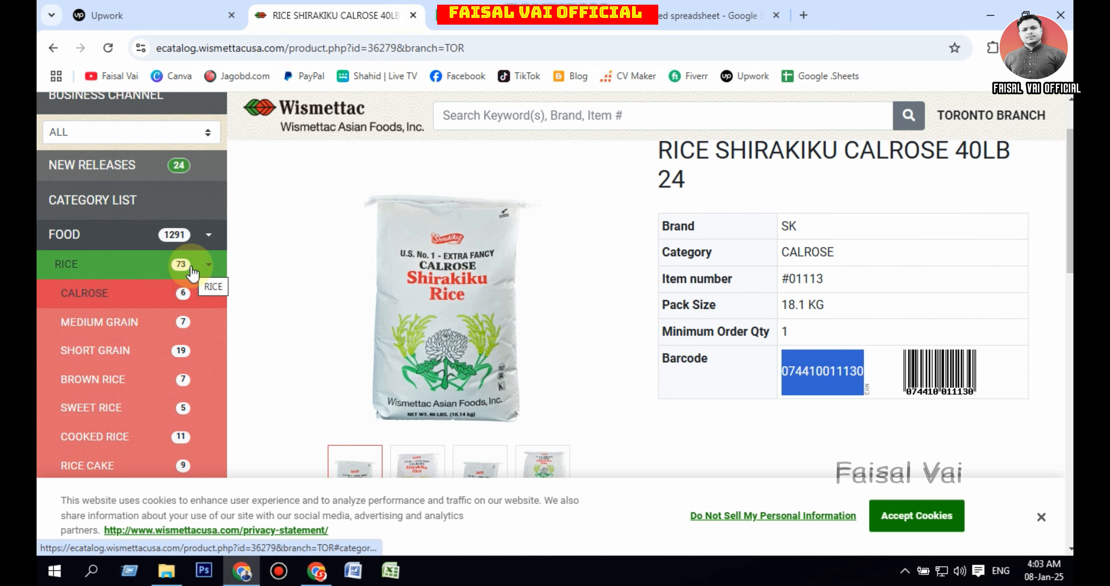
left_click(208, 263)
left_click(209, 264)
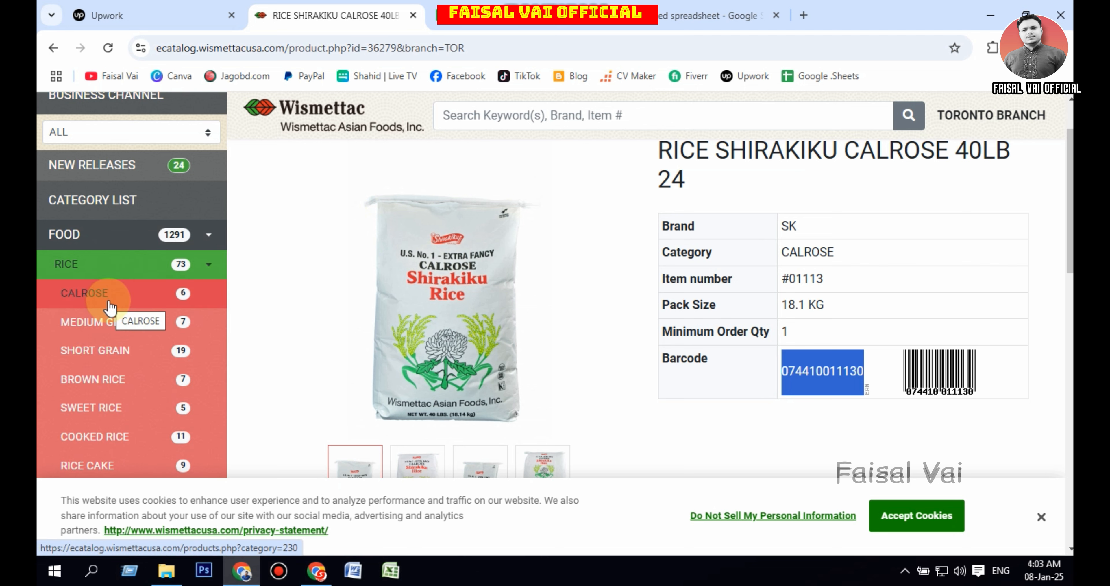
scroll(110, 306, "down", 3)
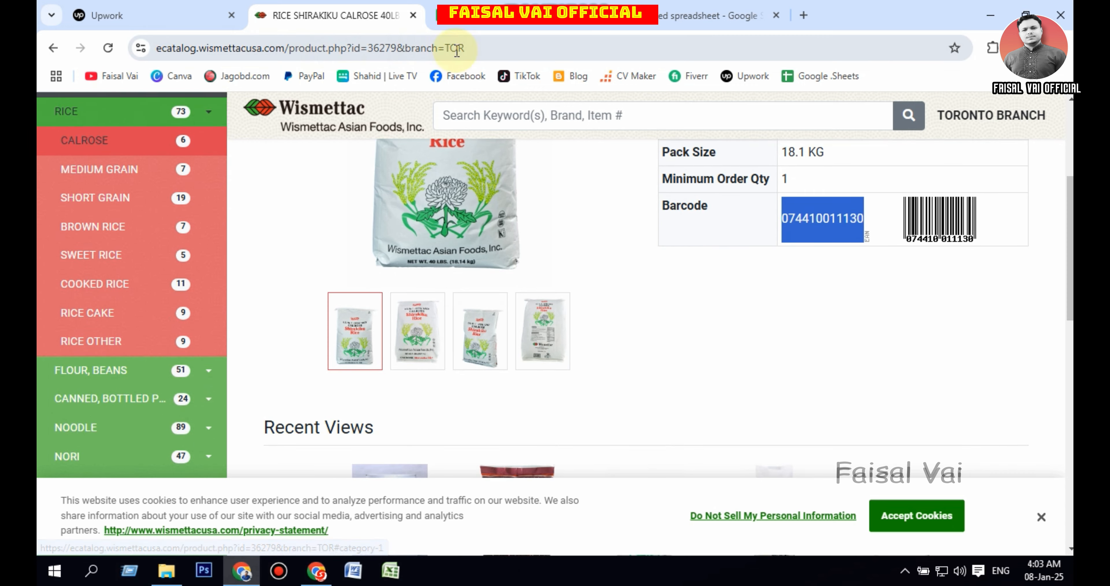
- Compare the food categories requested in the Upwork job post with the catalogue, expanding Flour, Beans to examine its subcategories
left_click(180, 6)
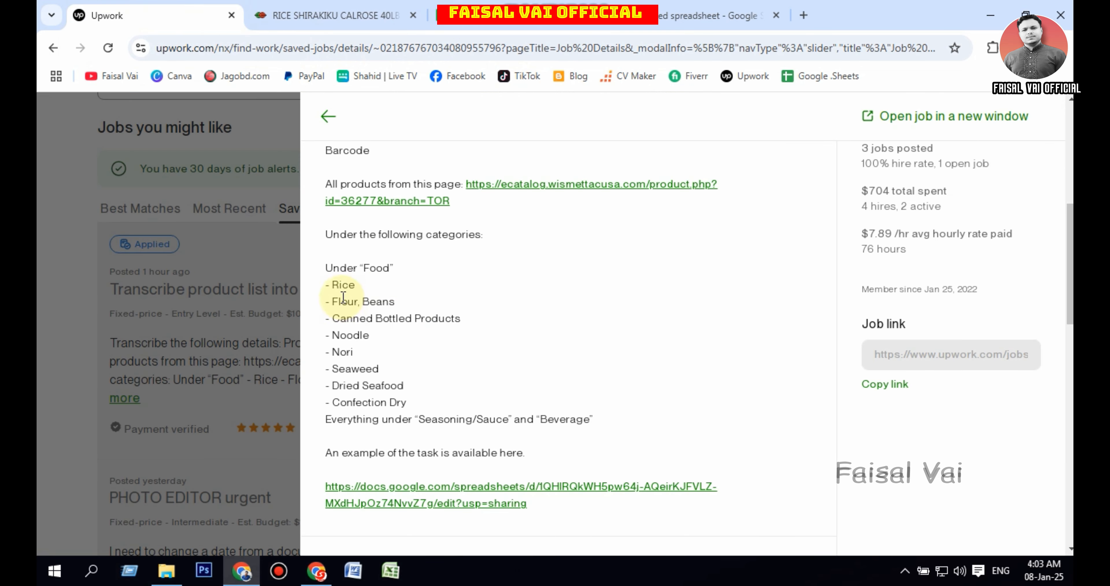
double_click(334, 285)
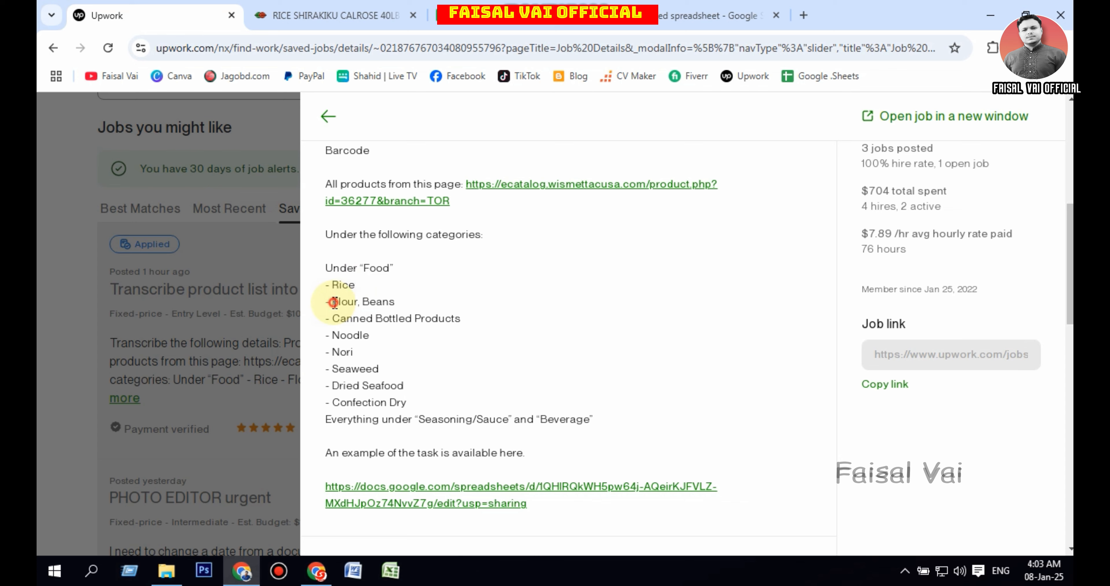
left_click_drag(334, 302, 397, 297)
left_click(364, 14)
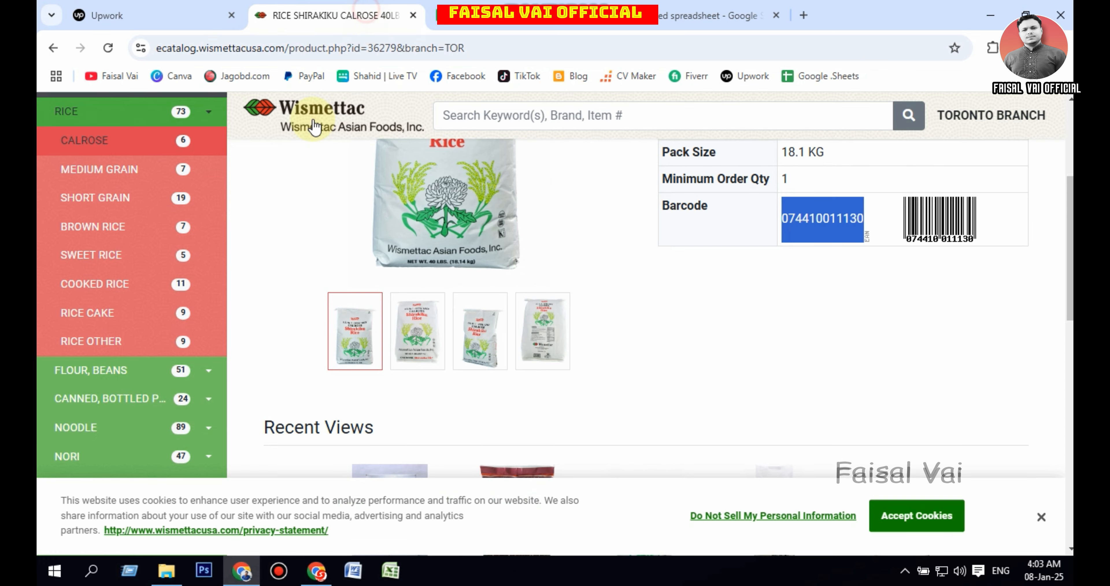
left_click(100, 112)
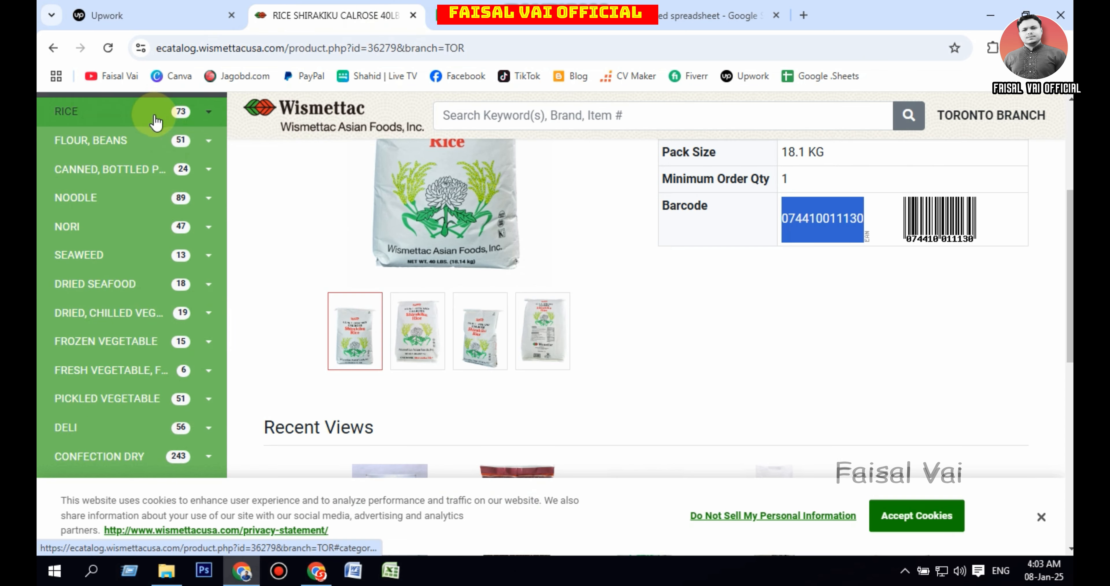
left_click(98, 140)
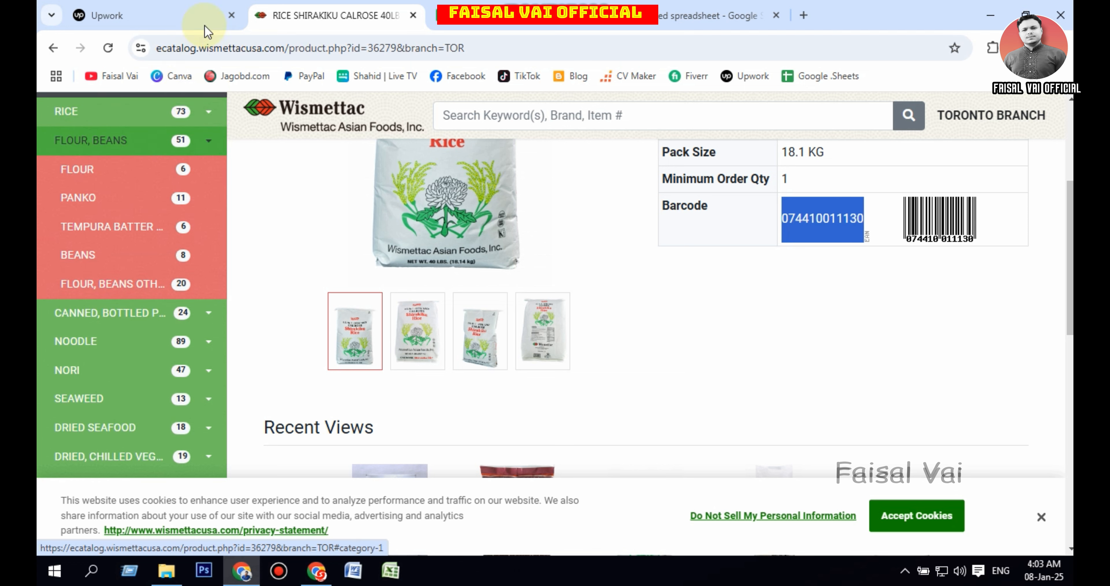
left_click(148, 15)
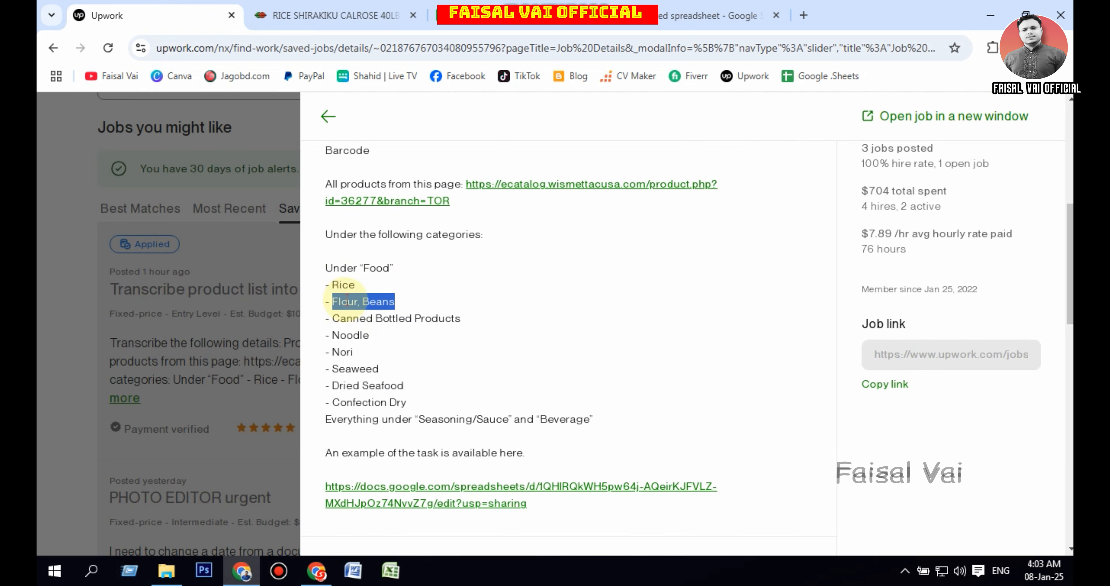
- Check the Flour and Beans entry in the Upwork job post against the matching subcategories in the Wismettac catalogue
left_click(410, 17)
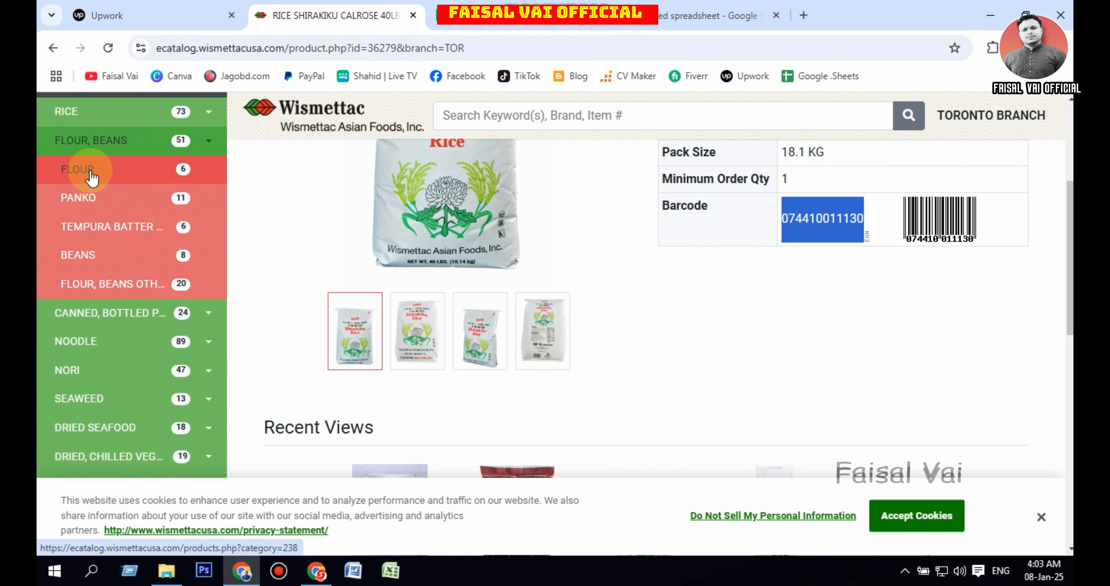
left_click(116, 15)
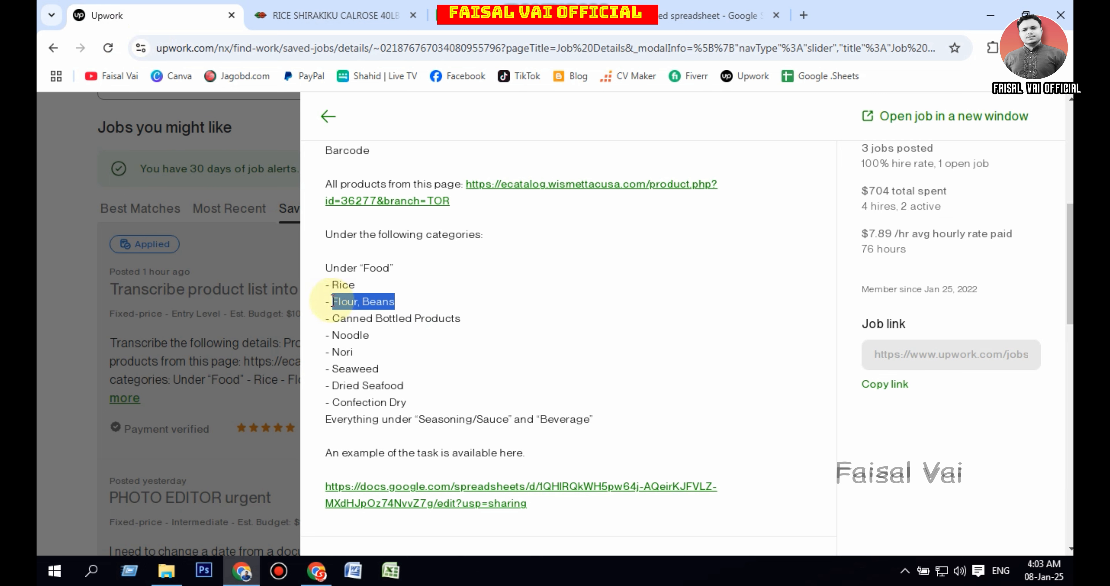
left_click_drag(332, 300, 357, 307)
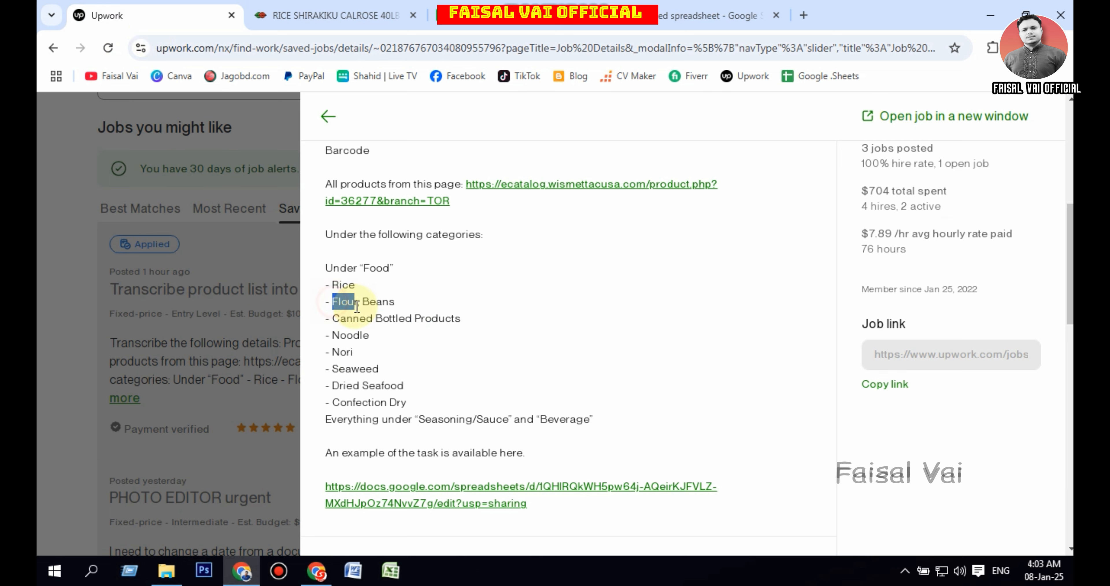
double_click(366, 300)
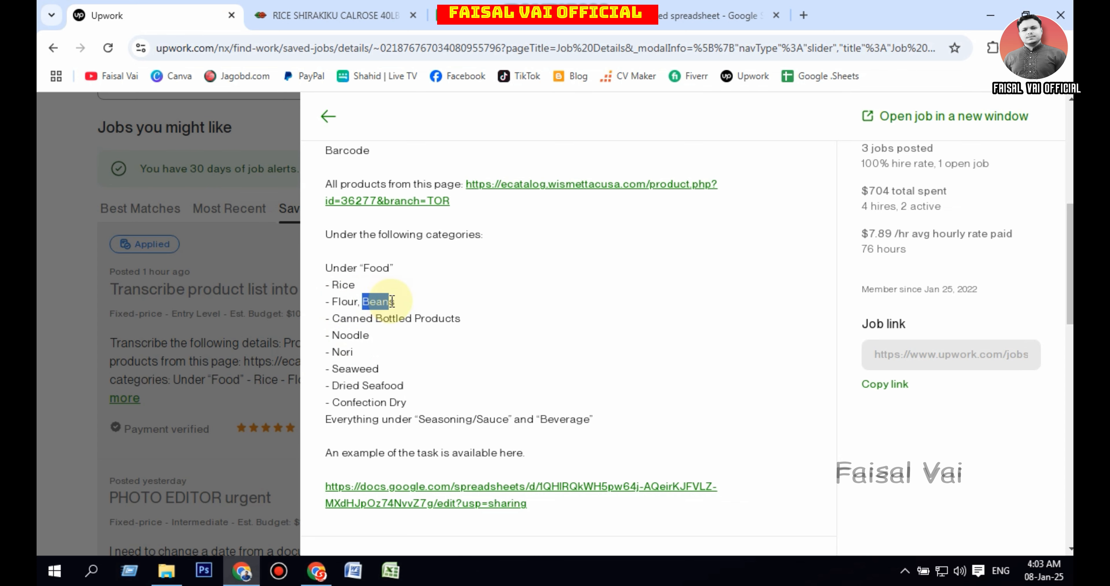
- Browse the Flour product listing in the Wismettac catalogue and the Beans listing under the same category
left_click(371, 15)
left_click(78, 173)
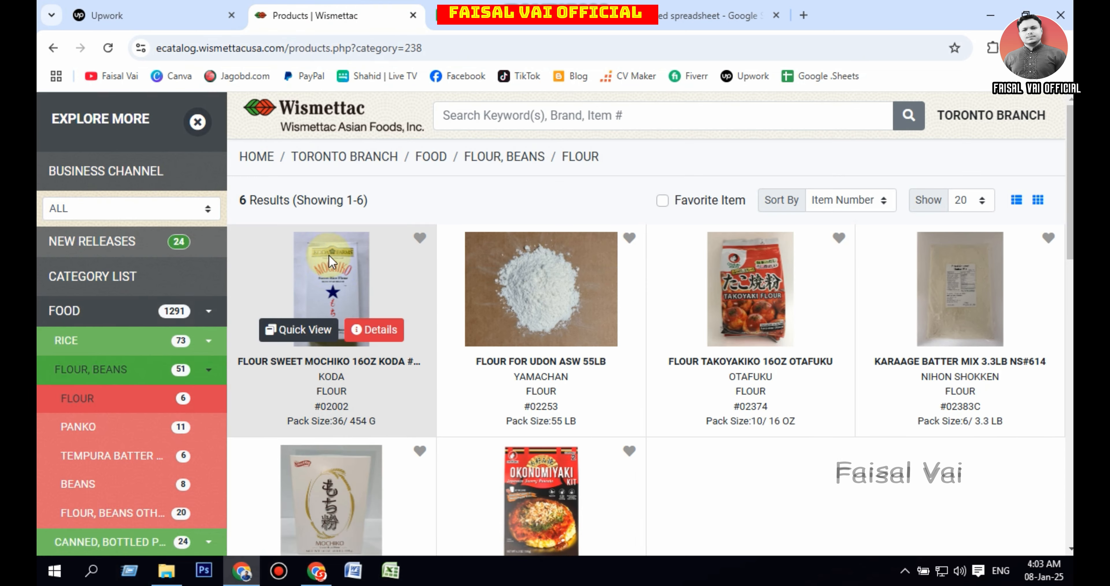
scroll(711, 411, "down", 5)
scroll(581, 392, "up", 5)
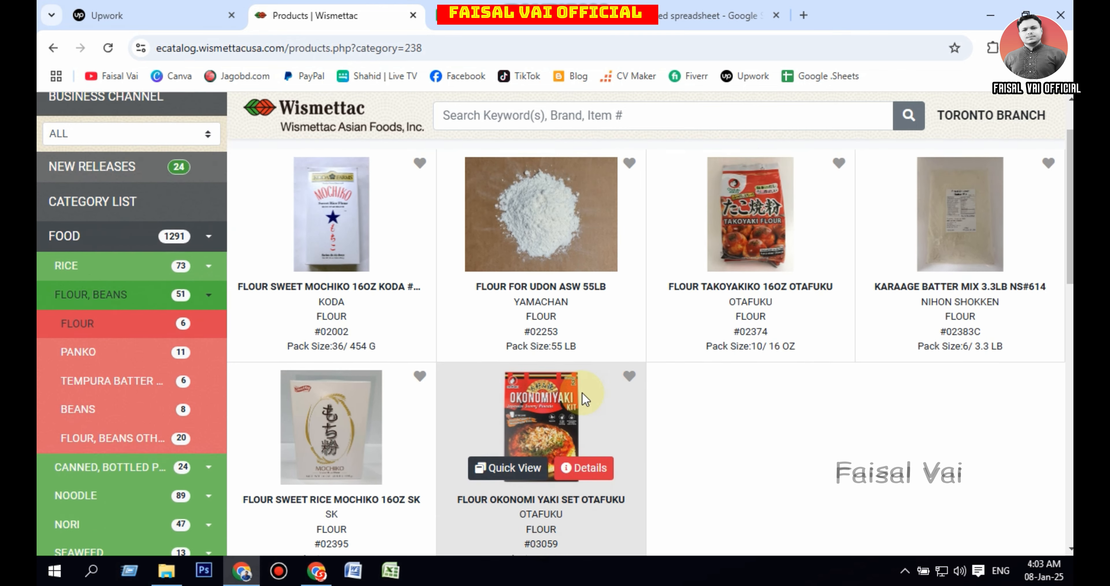
scroll(179, 404, "down", 2)
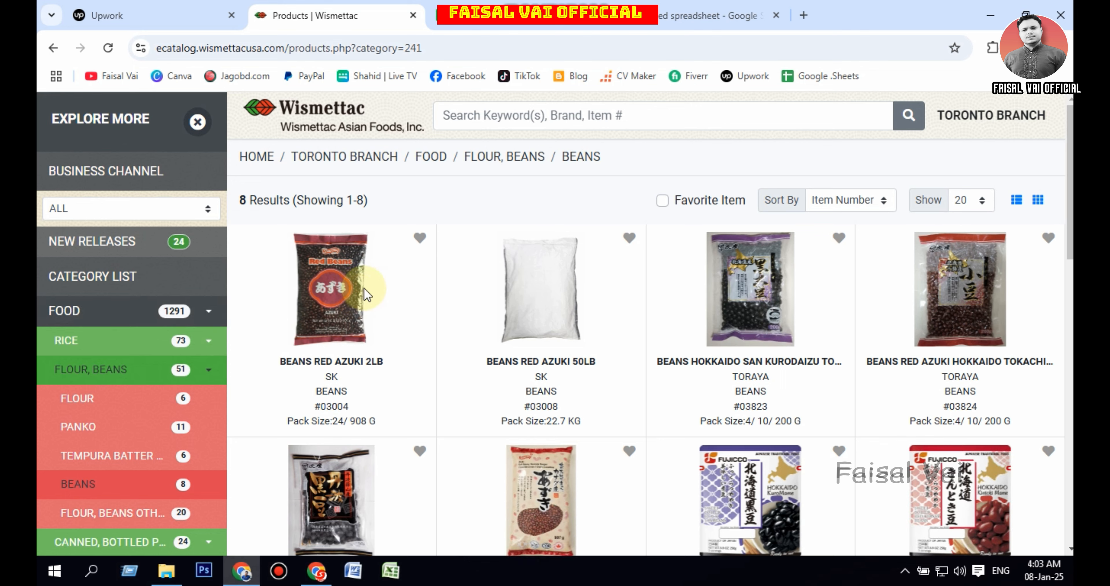
scroll(686, 475, "down", 4)
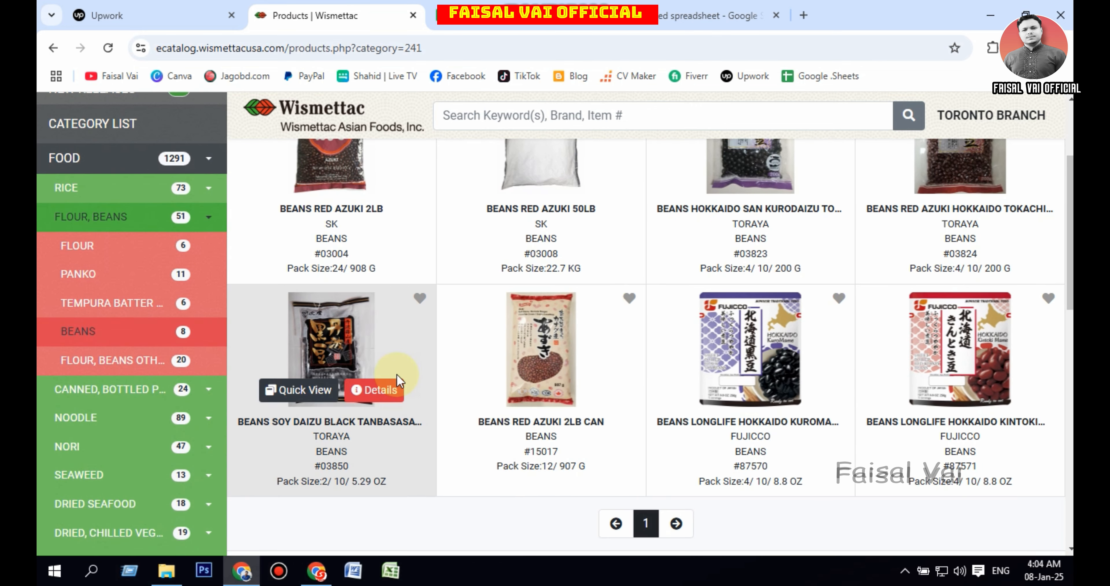
- Review the full list of requested Food categories in the Upwork job post, from Rice through Confection Dry
left_click(147, 15)
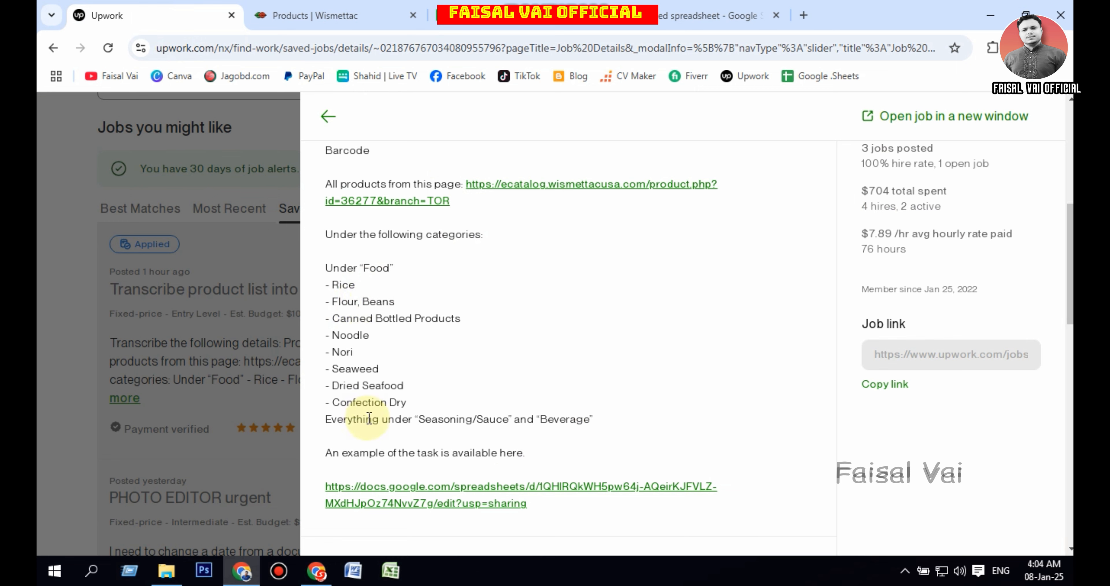
double_click(347, 303)
left_click(344, 269)
left_click_drag(330, 266, 414, 416)
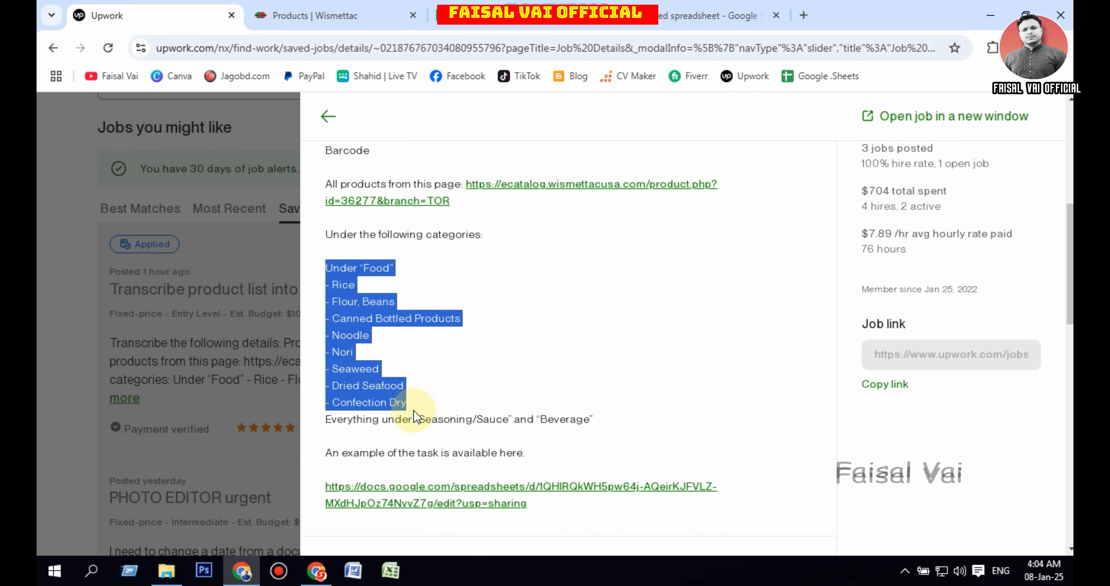
- Switch to the Google Sheets spreadsheet and review the product rows entered in A3:G5
left_click(621, 19)
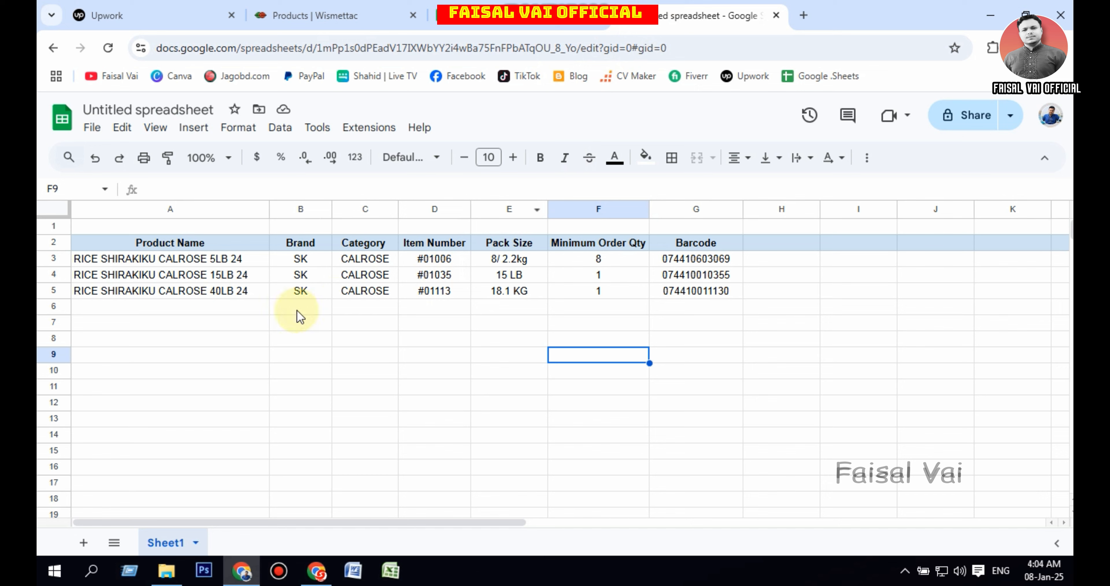
left_click(147, 276)
left_click(86, 259)
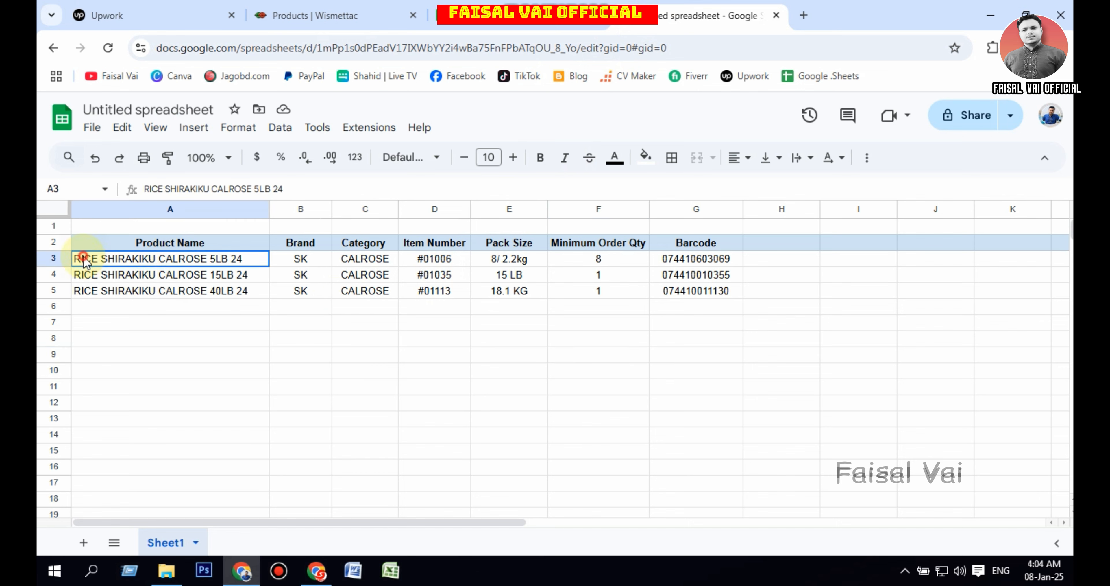
left_click_drag(86, 259, 721, 292)
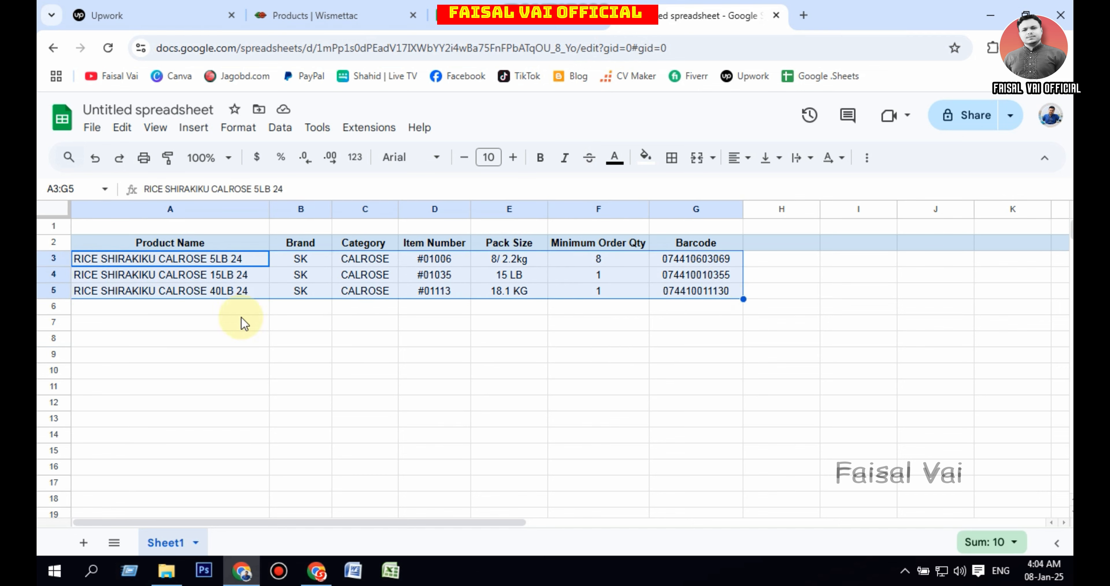
- Examine the spreadsheet's download formats and email options for delivering the file, without choosing any
left_click(91, 129)
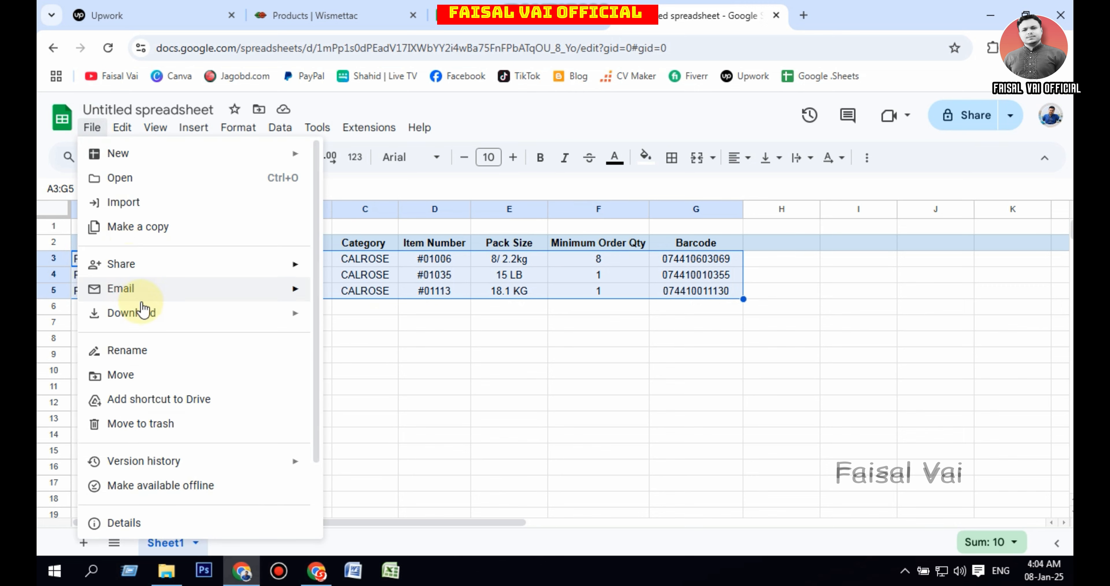
mouse_move(145, 314)
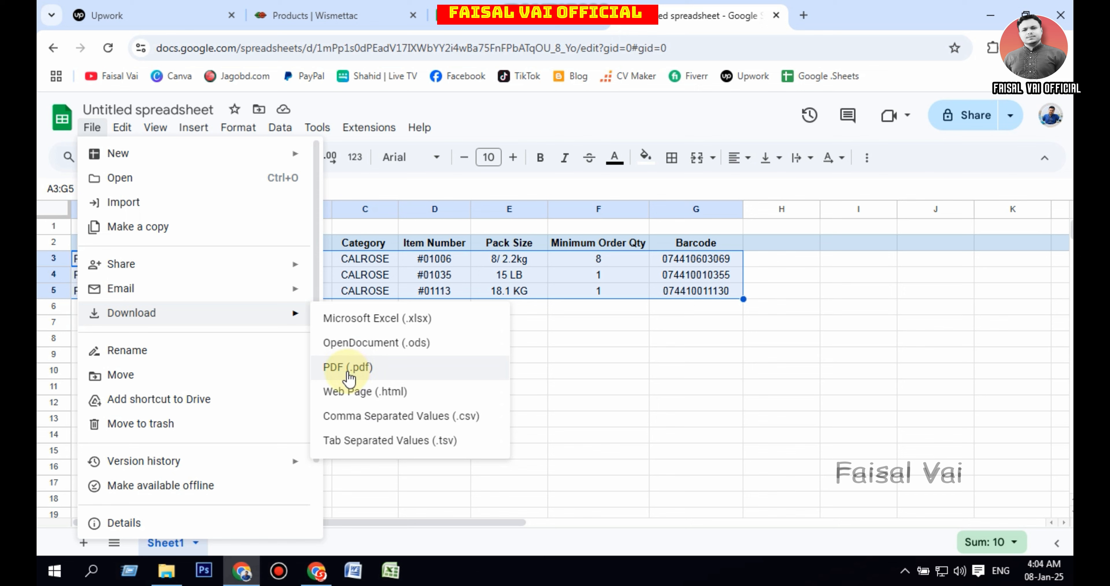
mouse_move(202, 300)
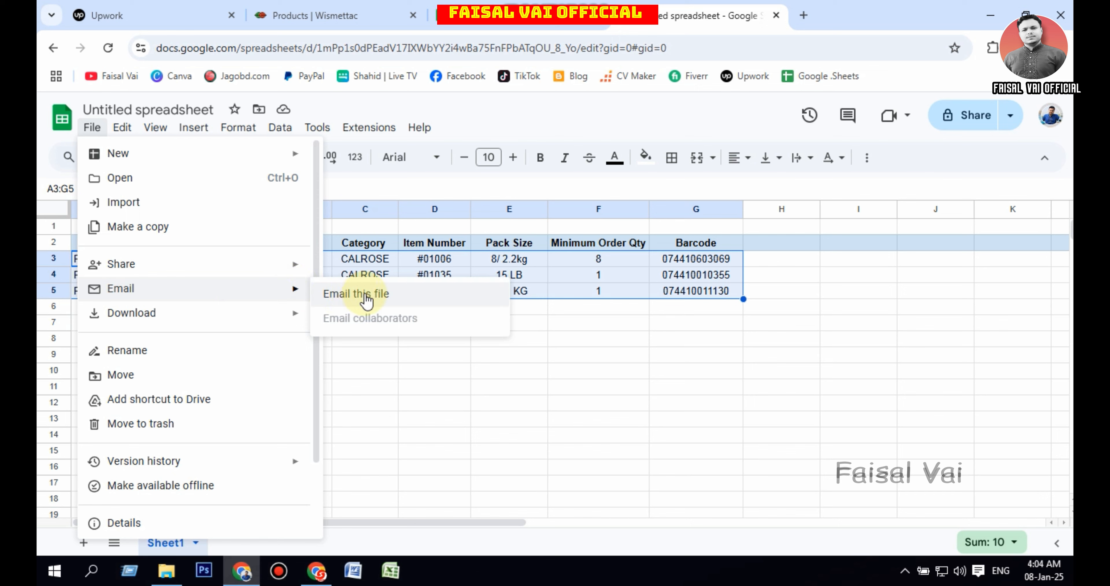
scroll(241, 317, "down", 3)
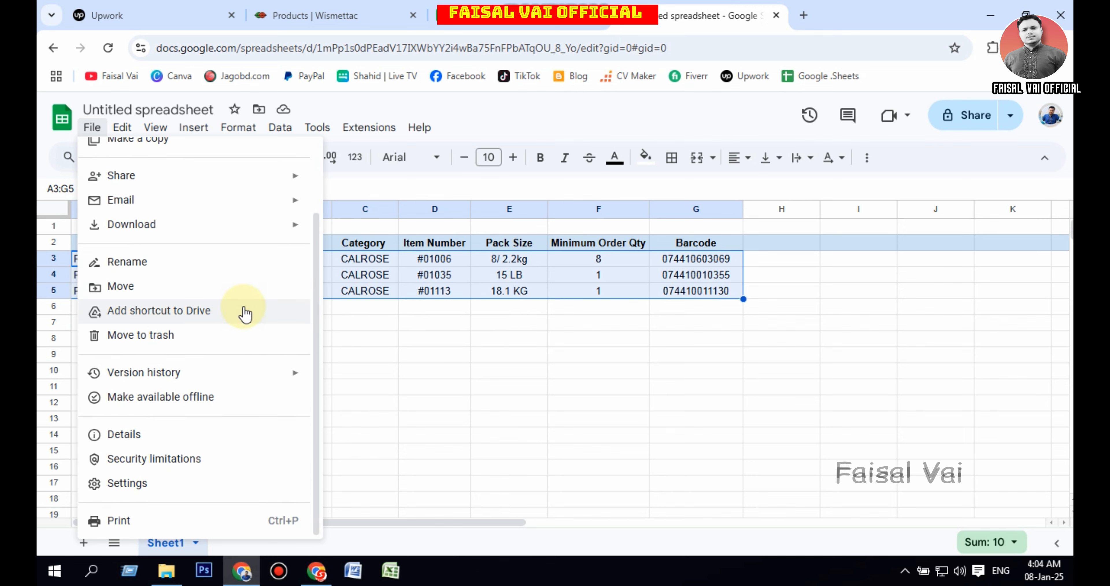
scroll(241, 247, "up", 3)
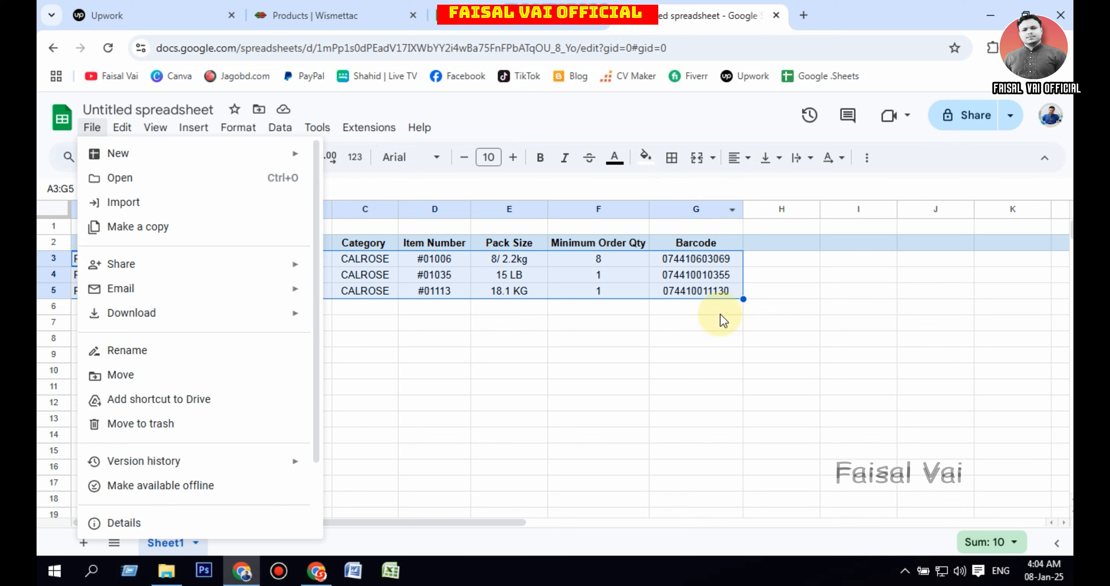
left_click(712, 324)
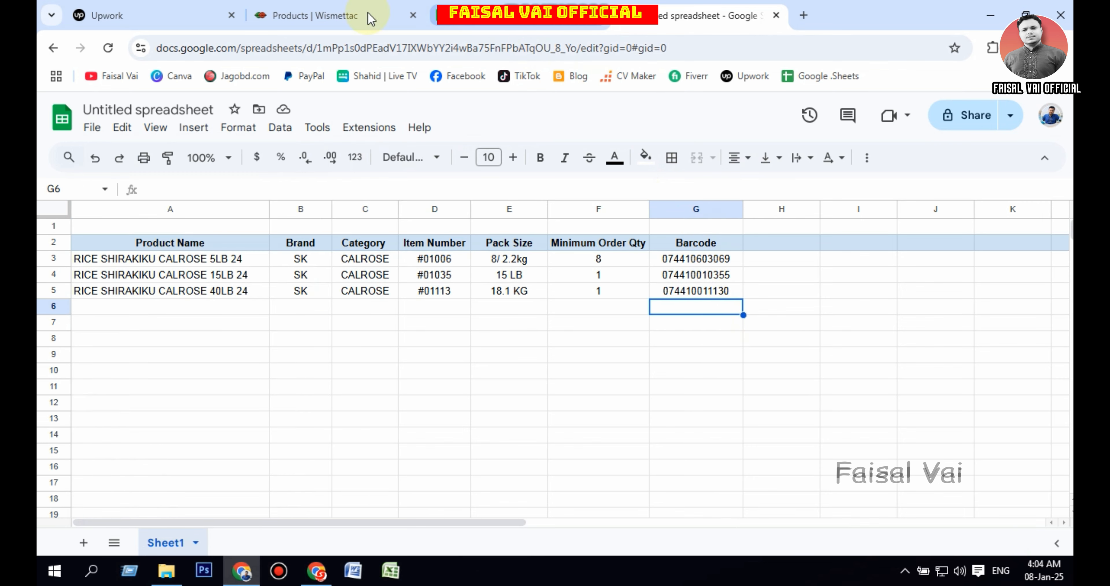
- Return to the Upwork job post, close its details and minimise the browser window
left_click(134, 6)
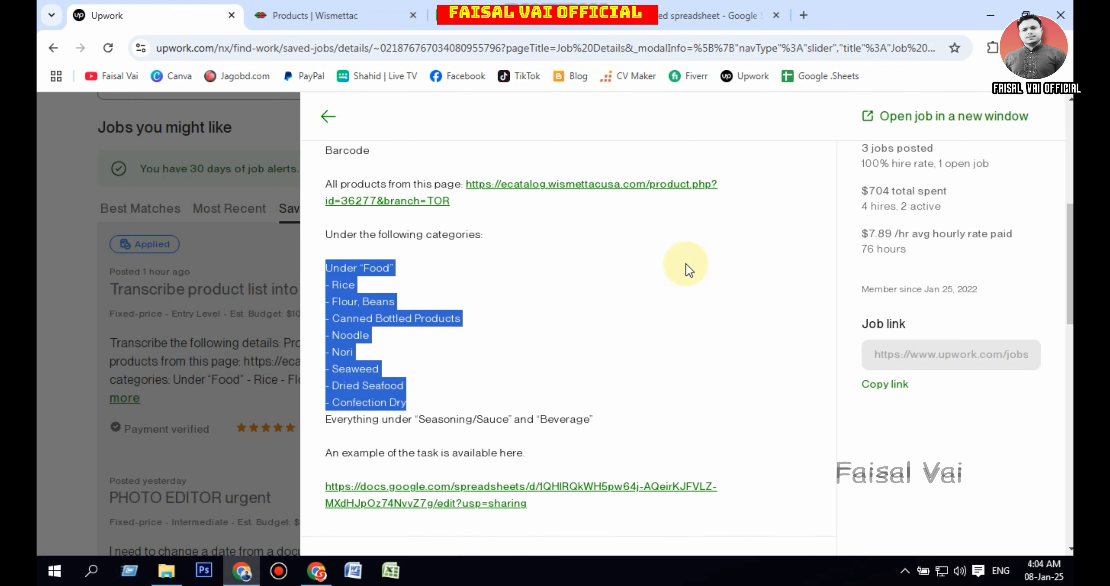
scroll(735, 424, "down", 5)
scroll(669, 321, "up", 10)
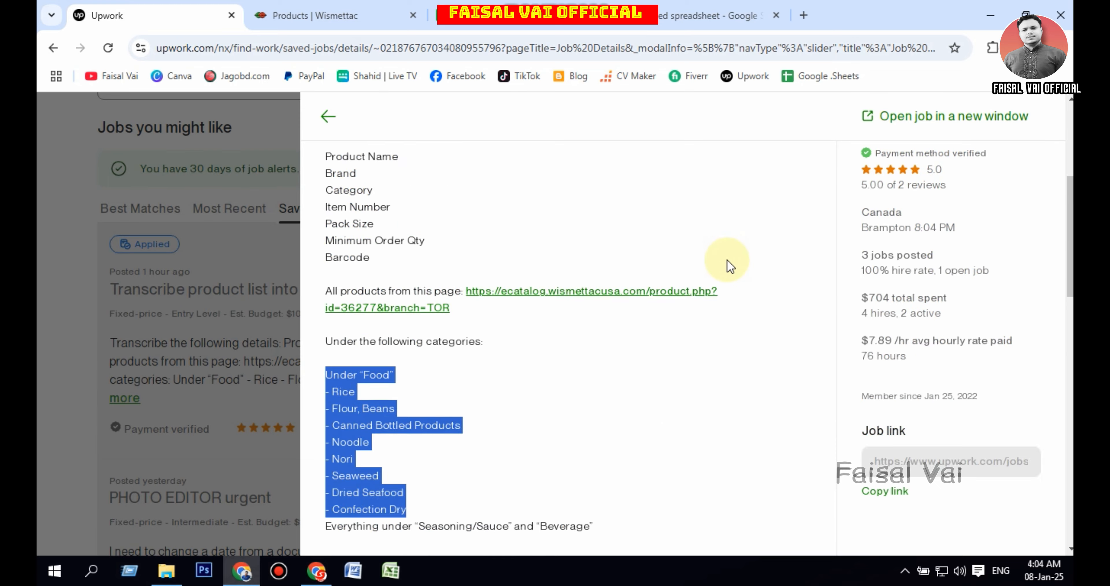
left_click(328, 116)
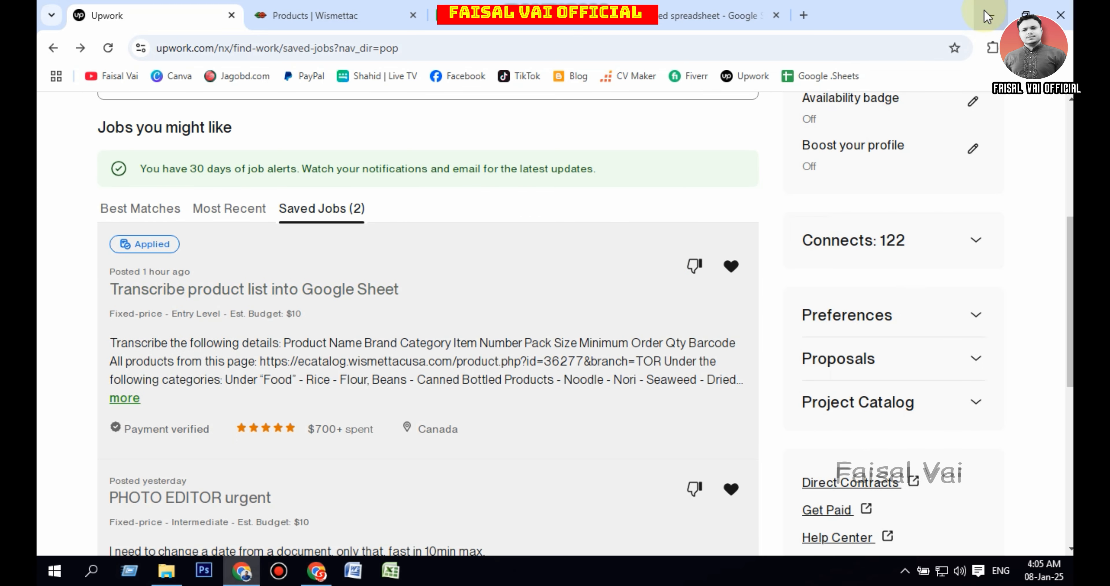
left_click(988, 16)
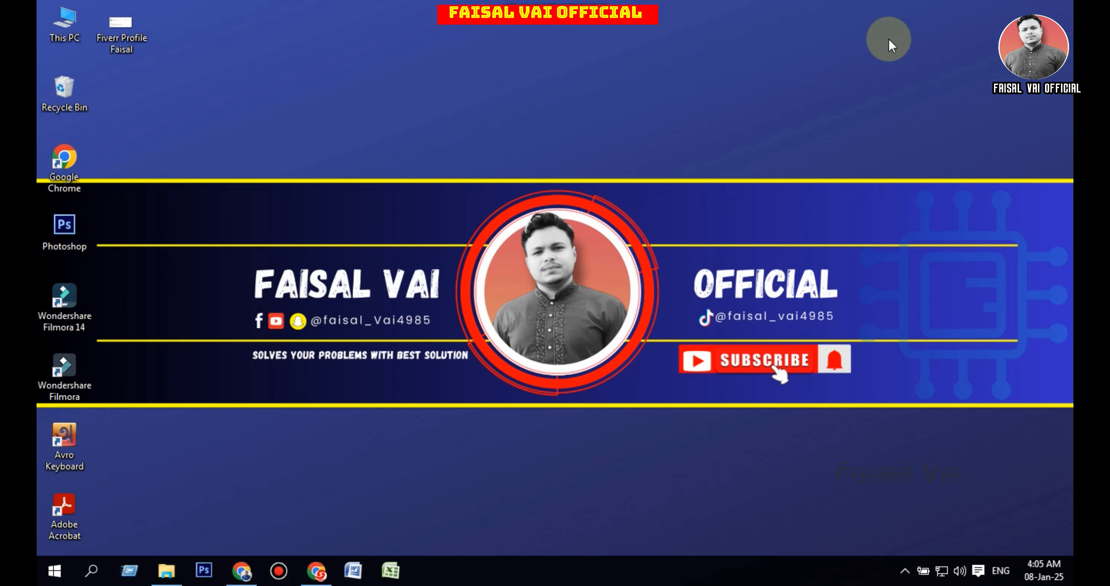
right_click(310, 67)
left_click(350, 116)
right_click(300, 56)
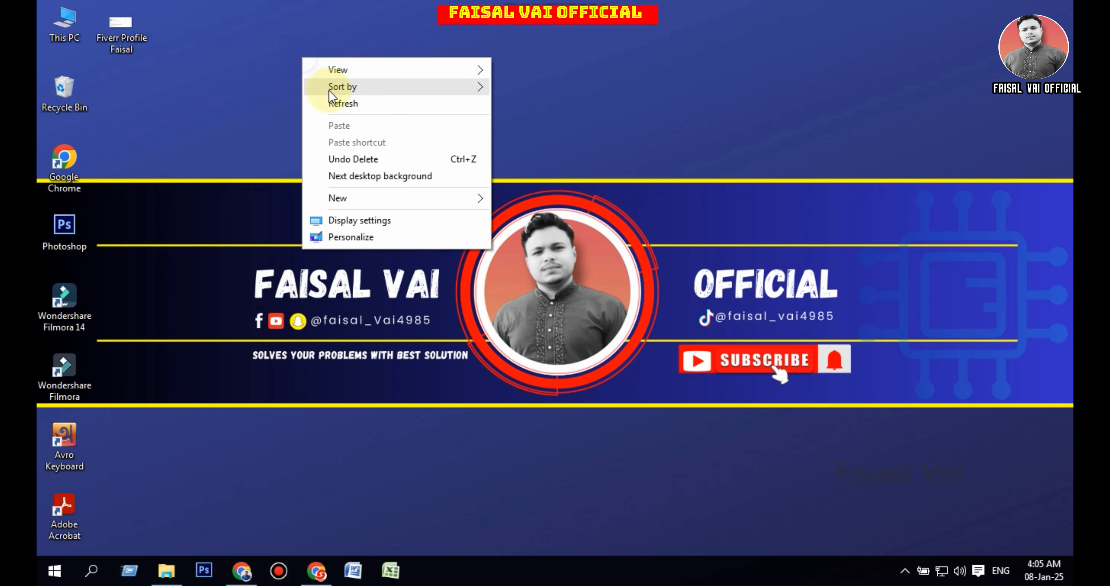
left_click(332, 102)
right_click(298, 19)
left_click(333, 69)
right_click(311, 26)
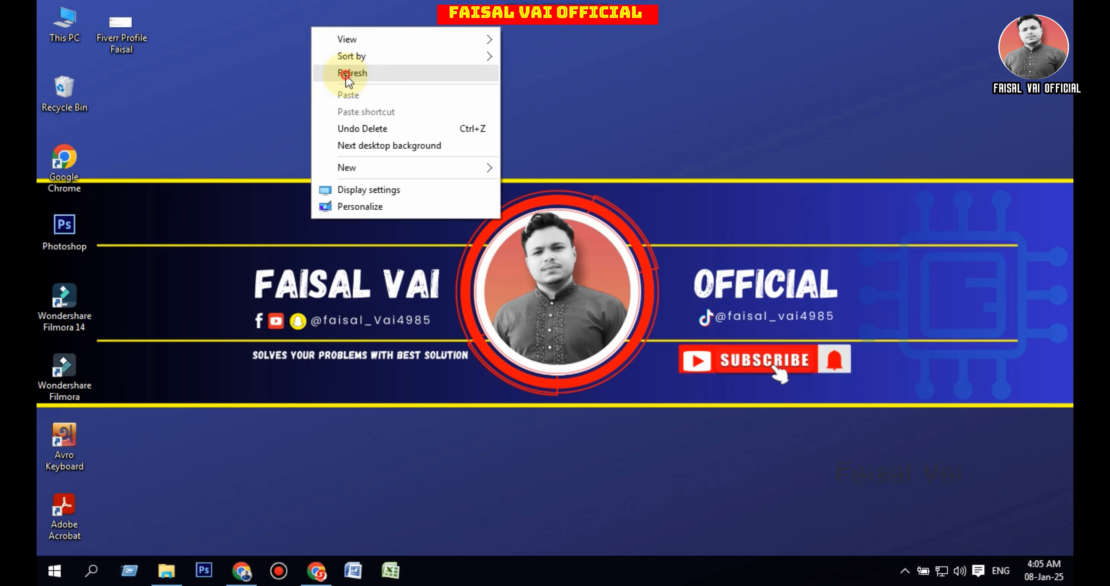
left_click(343, 71)
right_click(320, 19)
left_click(360, 71)
right_click(346, 47)
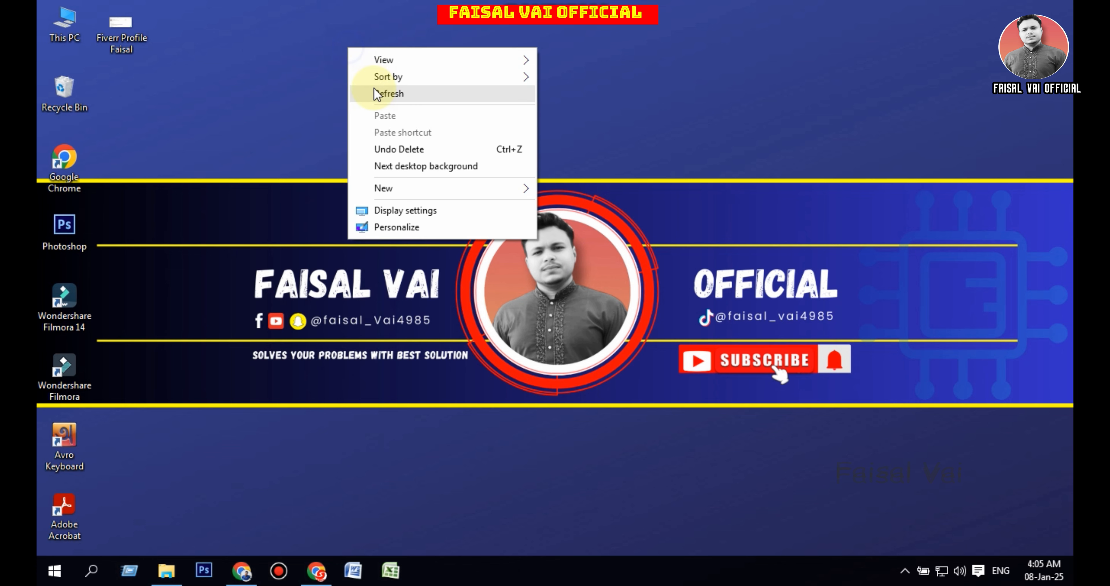
left_click(374, 88)
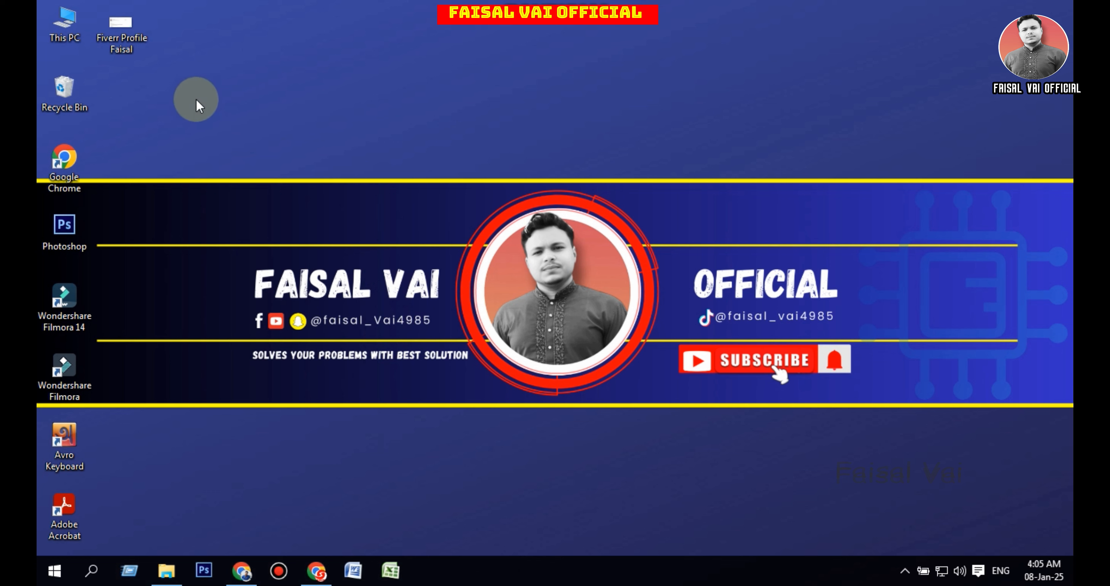
right_click(196, 99)
left_click(240, 146)
right_click(205, 68)
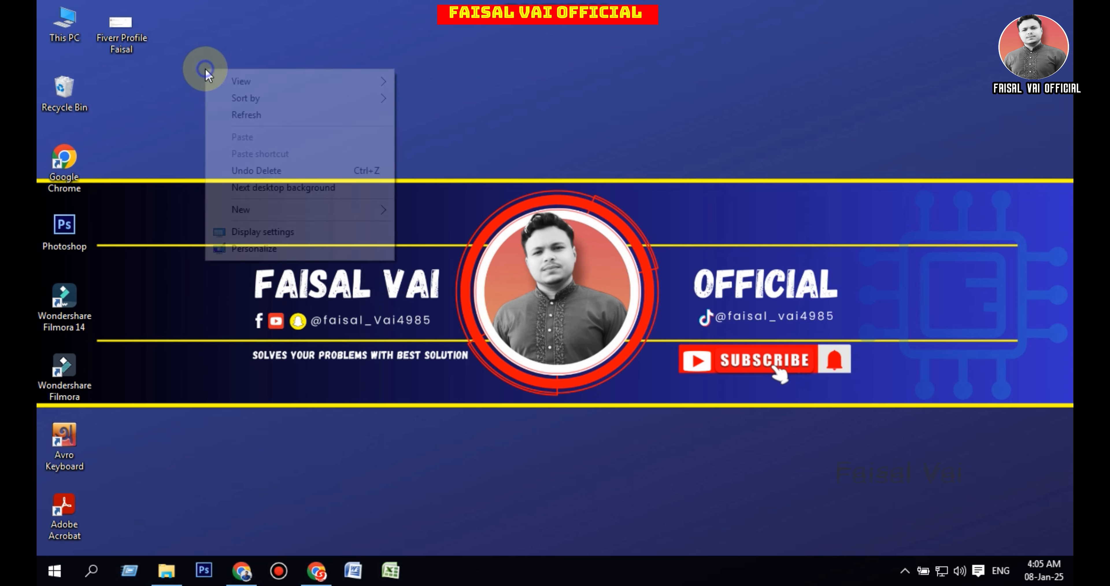
left_click(238, 116)
right_click(225, 81)
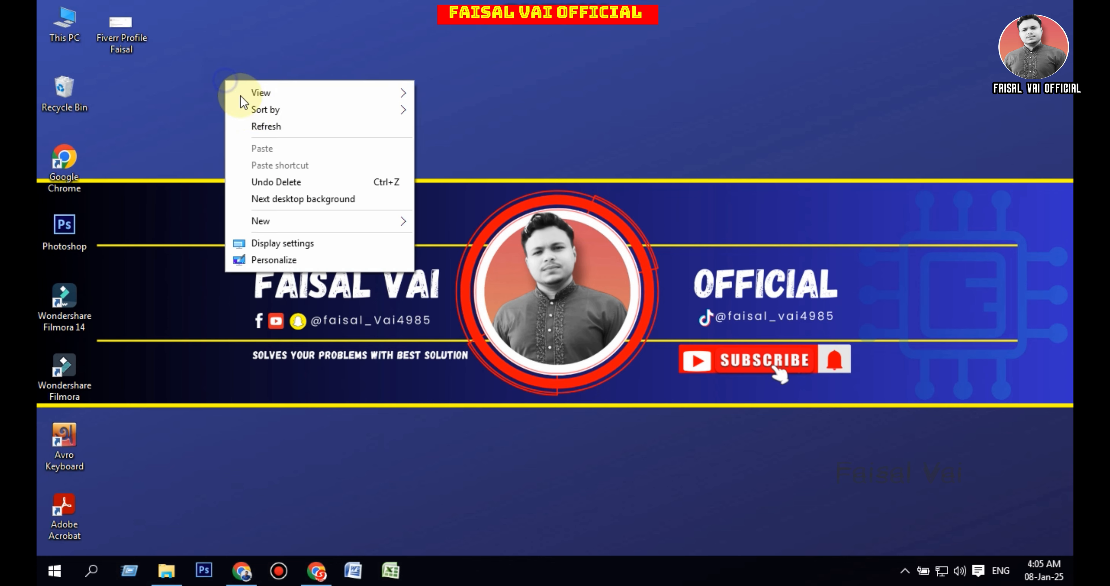
left_click(258, 120)
right_click(236, 72)
left_click(267, 117)
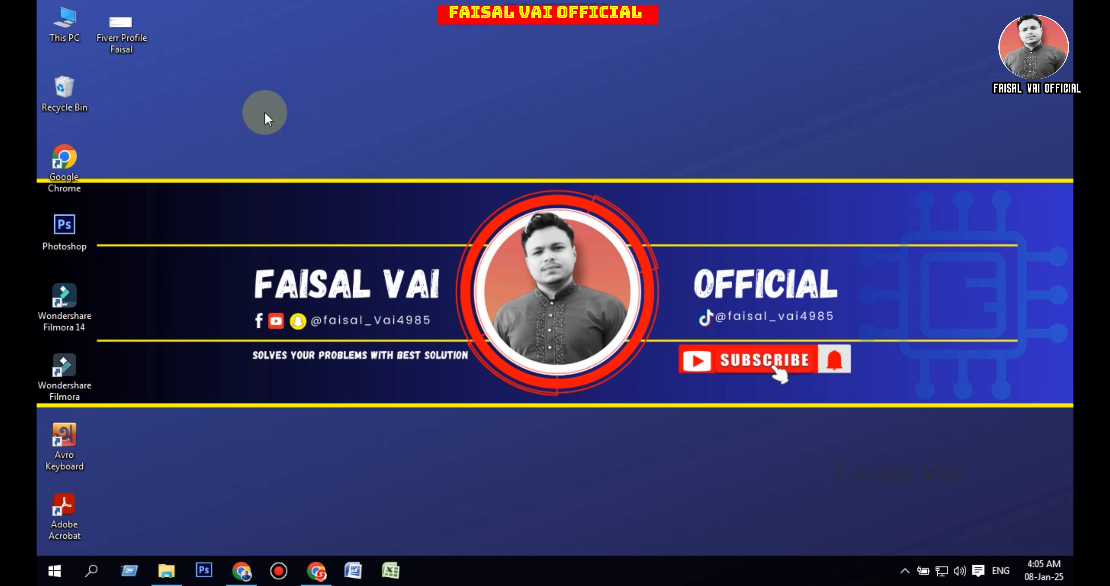